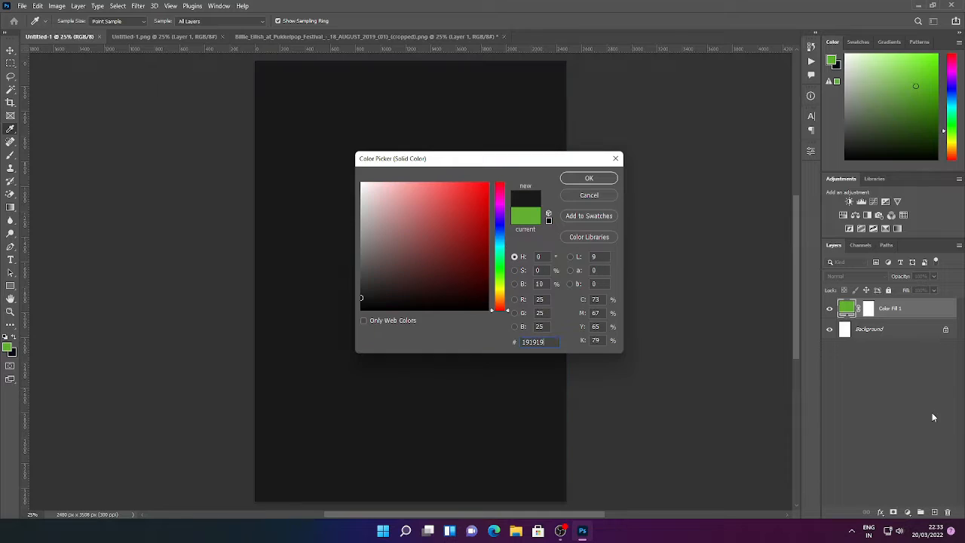
# Accept the solid colour fill #191919 and delete the Background layer
pyautogui.press('Return')
pyautogui.click(874, 335)
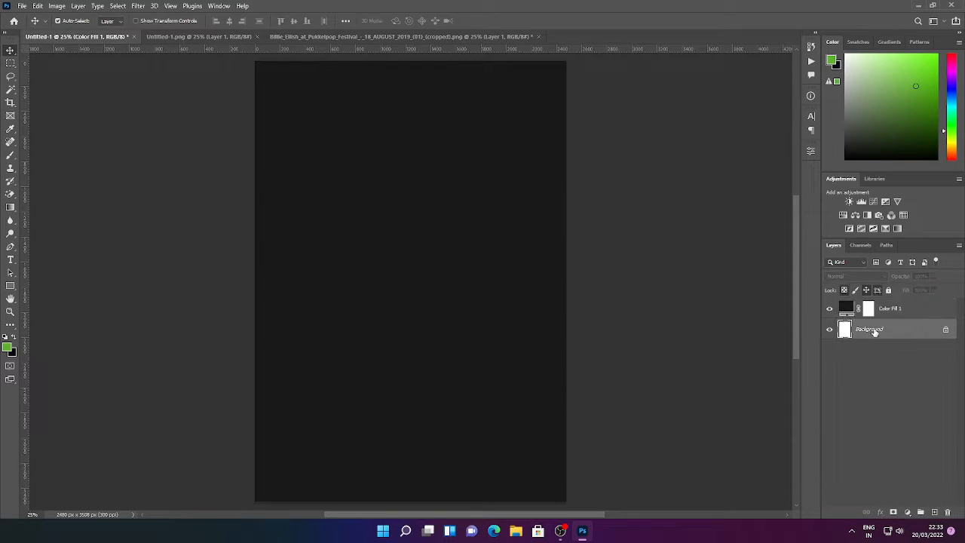
pyautogui.press('Delete')
# Group the dark fill layer under the name "bg" and lock the group
pyautogui.hotkey('ctrl', 'g')
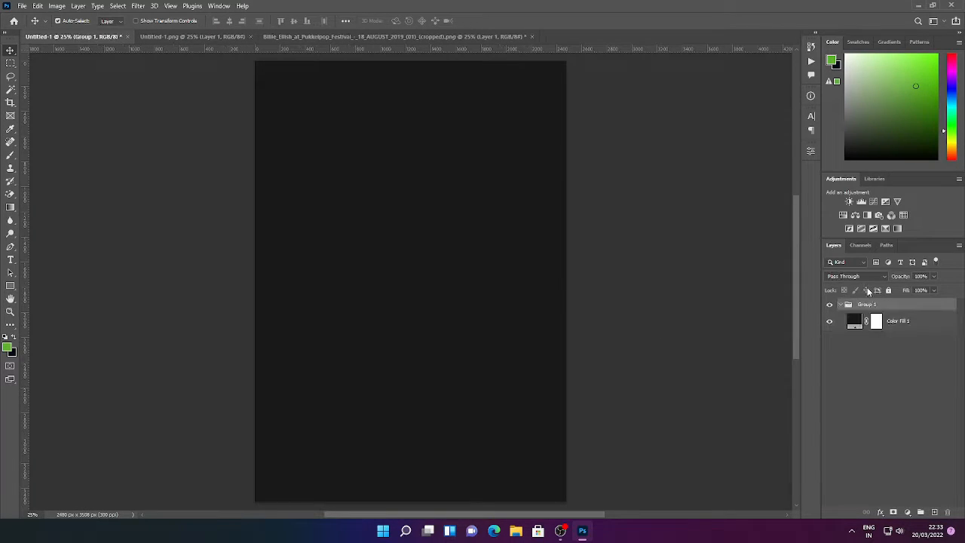
pyautogui.write('bg')
pyautogui.press('Return')
pyautogui.click(842, 306)
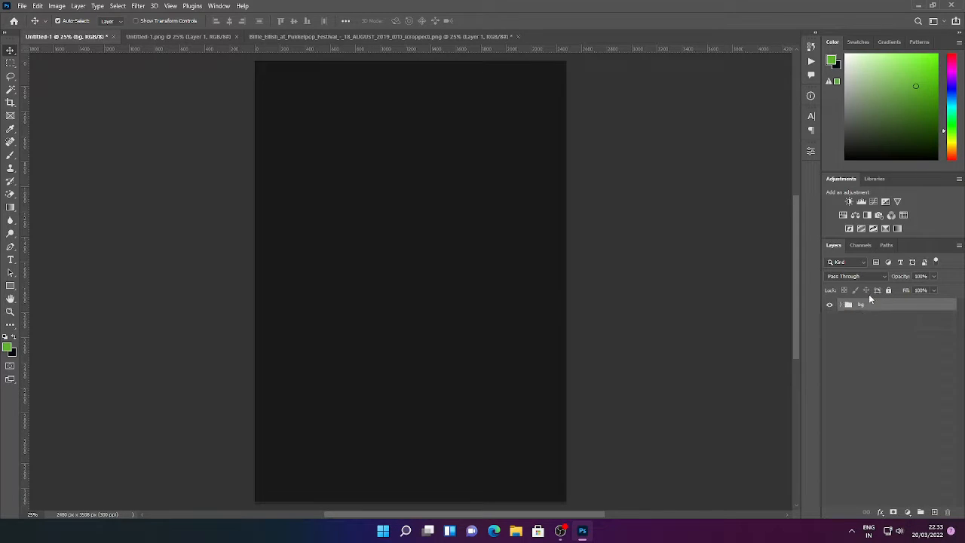
pyautogui.click(891, 291)
pyautogui.click(512, 190)
# Bring the crumpled paper texture from Untitled-1.png into the poster, covering the canvas, and set its blend mode to Divide
pyautogui.click(339, 37)
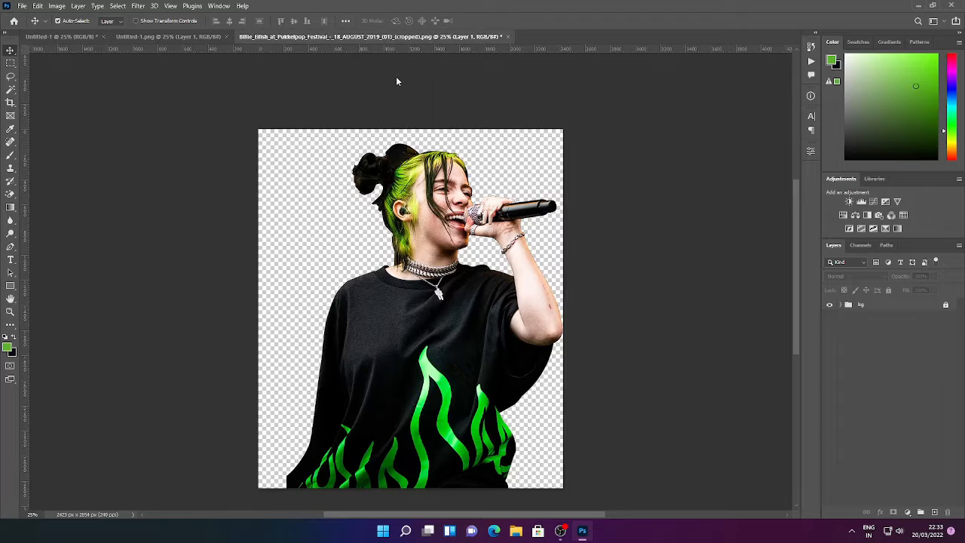
pyautogui.click(170, 36)
pyautogui.moveTo(185, 100); pyautogui.dragTo(449, 305)
pyautogui.click(853, 276)
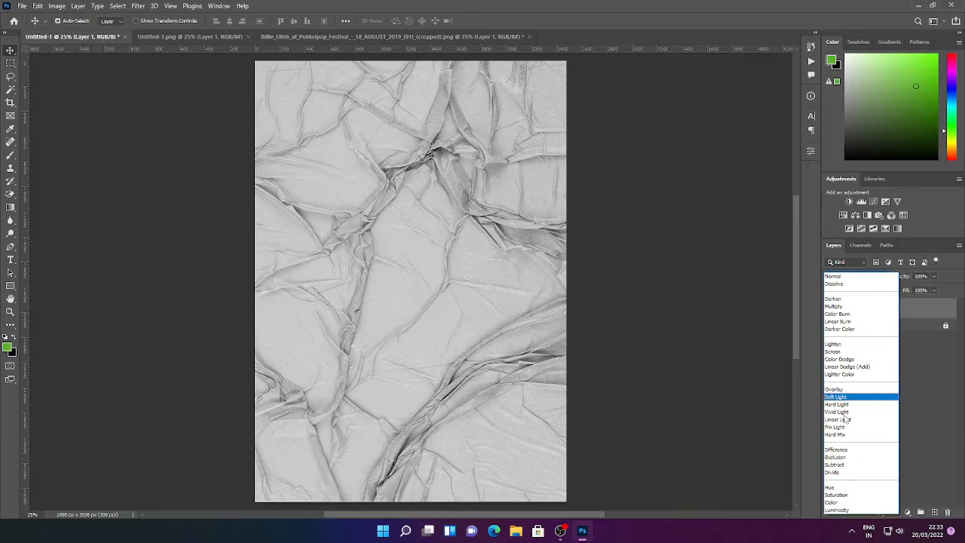
pyautogui.click(845, 466)
pyautogui.click(917, 415)
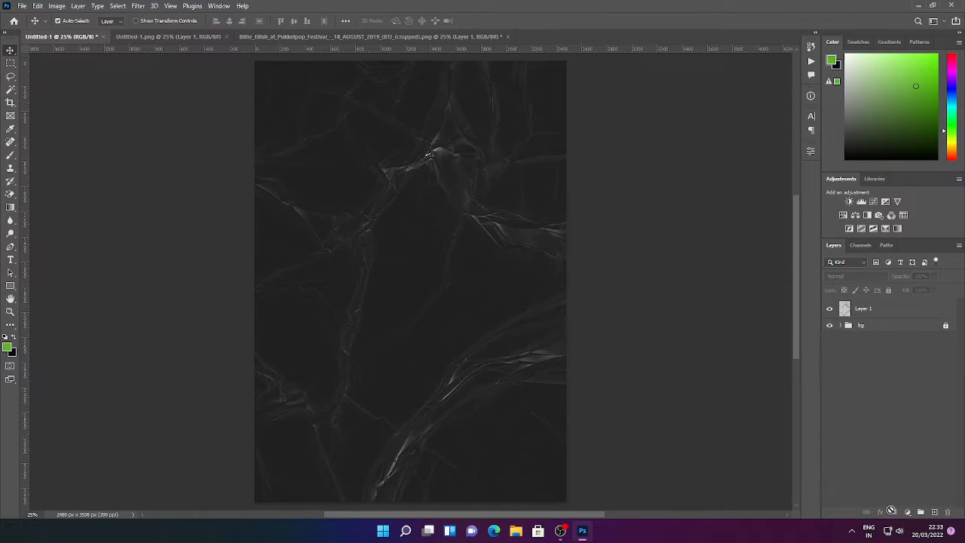
# Add a new empty layer above the texture and activate the Brush tool
pyautogui.click(933, 512)
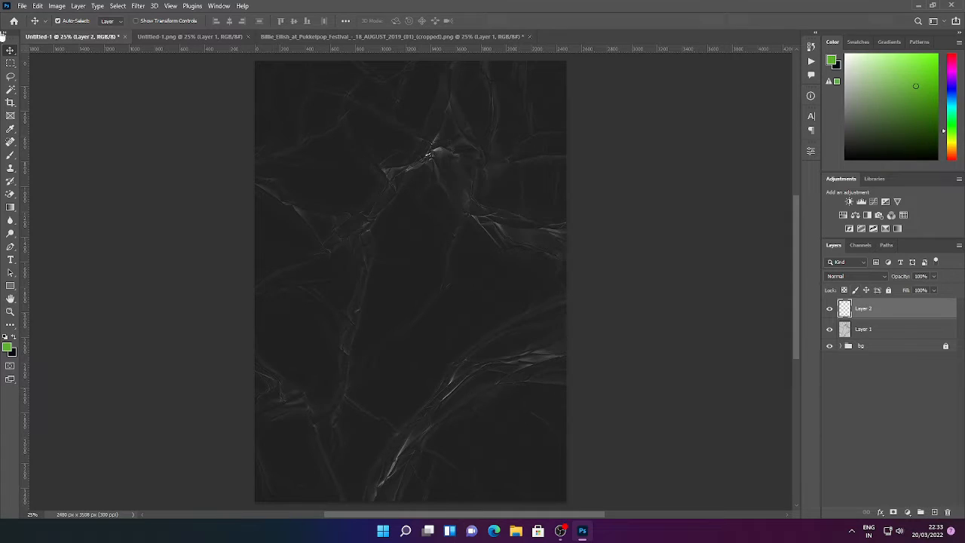
pyautogui.moveTo(11, 156); pyautogui.dragTo(56, 155)
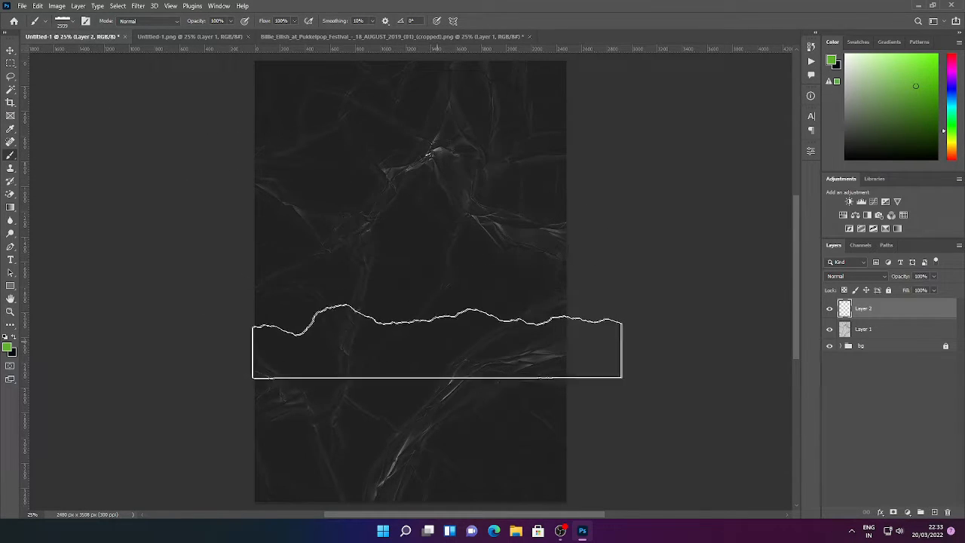
pyautogui.scroll(-1, 411, 337)
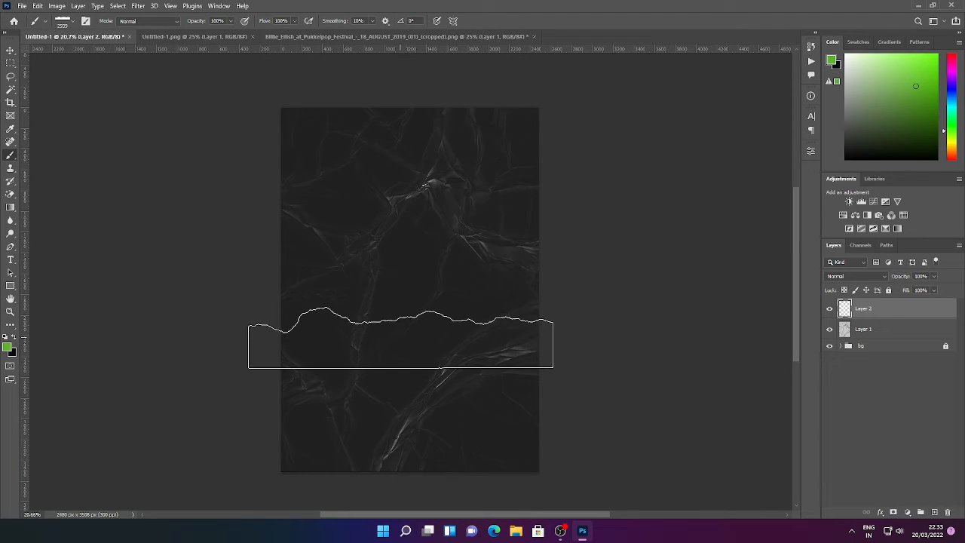
pyautogui.moveTo(411, 339); pyautogui.dragTo(420, 459)
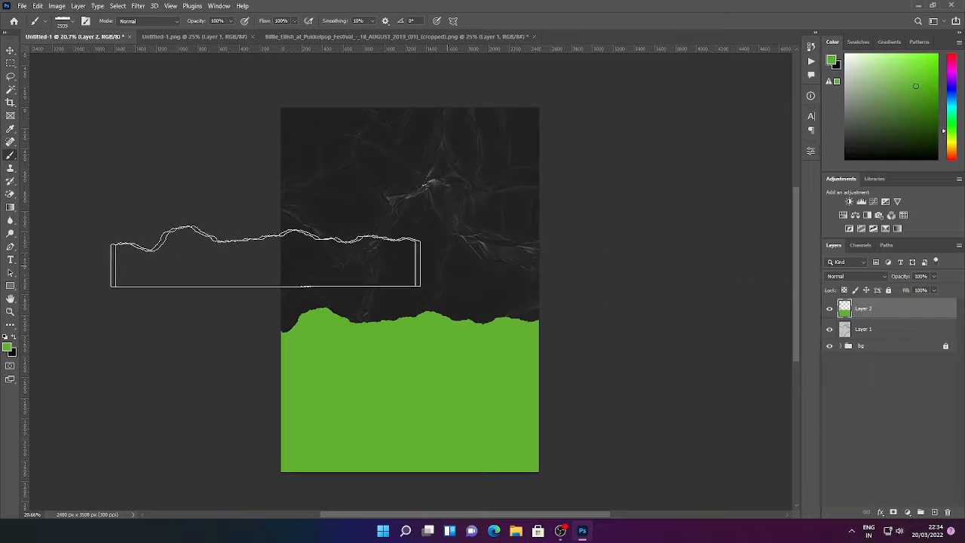
pyautogui.hotkey('ctrl', 'z')
# Set the foreground colour to ffffff and paint a white torn-paper area over the poster's lower part with the torn-edge brush
pyautogui.click(10, 351)
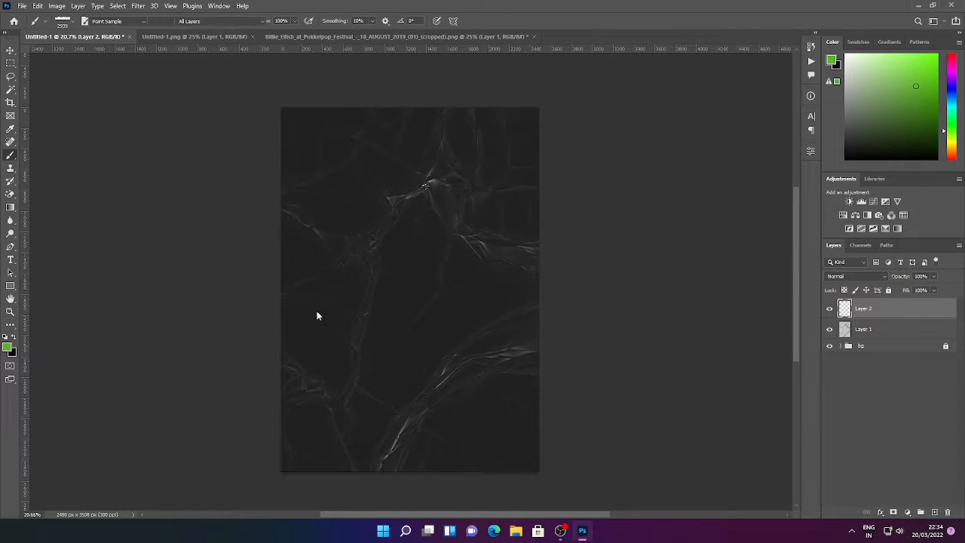
pyautogui.write('ffffff')
pyautogui.click(594, 182)
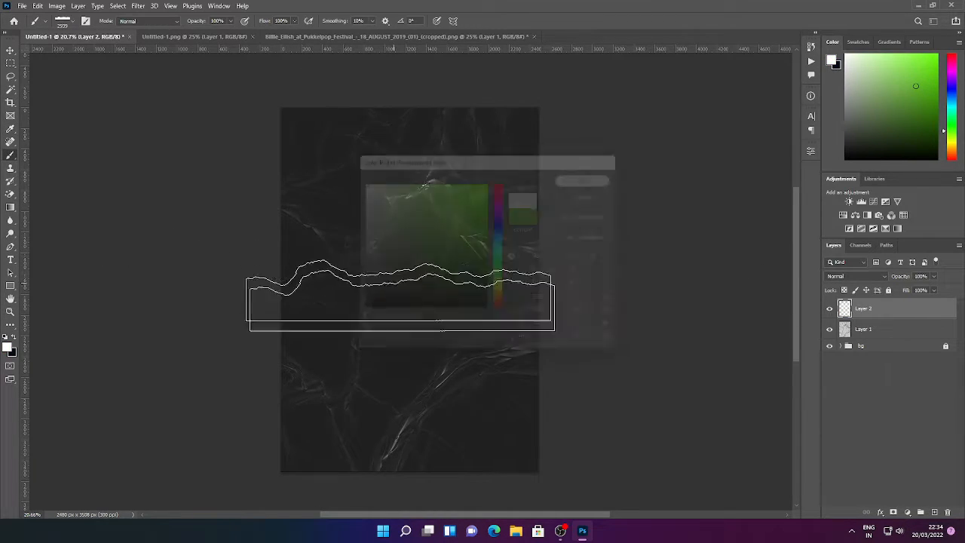
pyautogui.moveTo(404, 324); pyautogui.dragTo(415, 491)
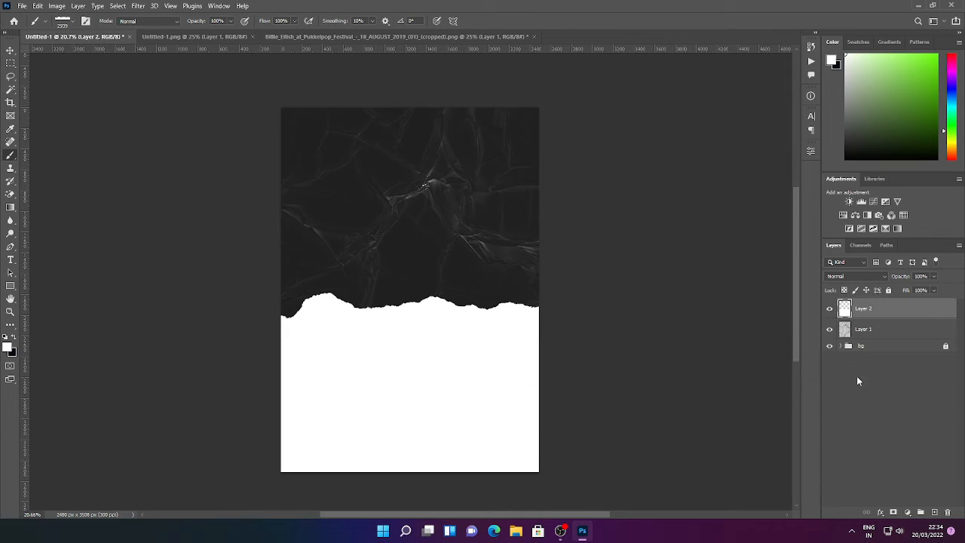
pyautogui.hotkey('ctrl', 'z')
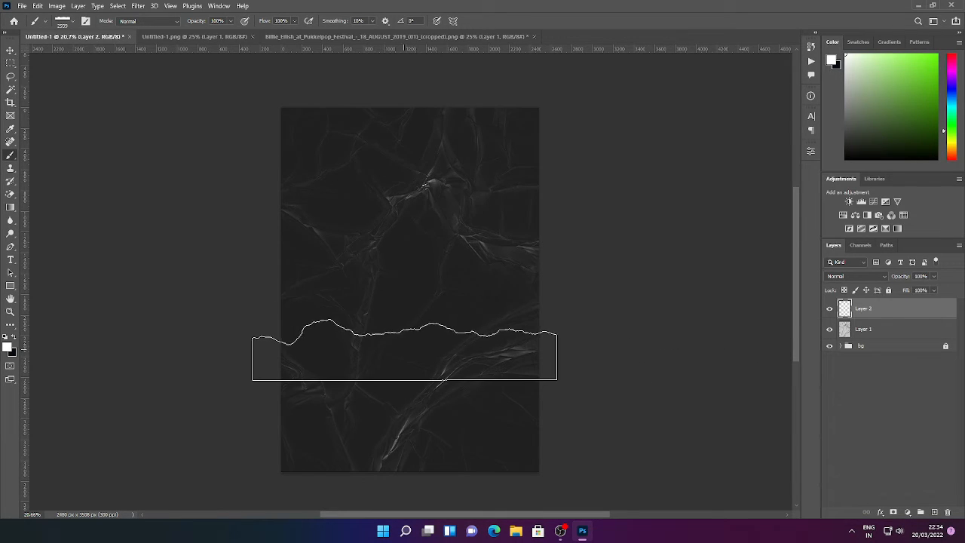
pyautogui.moveTo(403, 351); pyautogui.dragTo(402, 461)
pyautogui.click(869, 398)
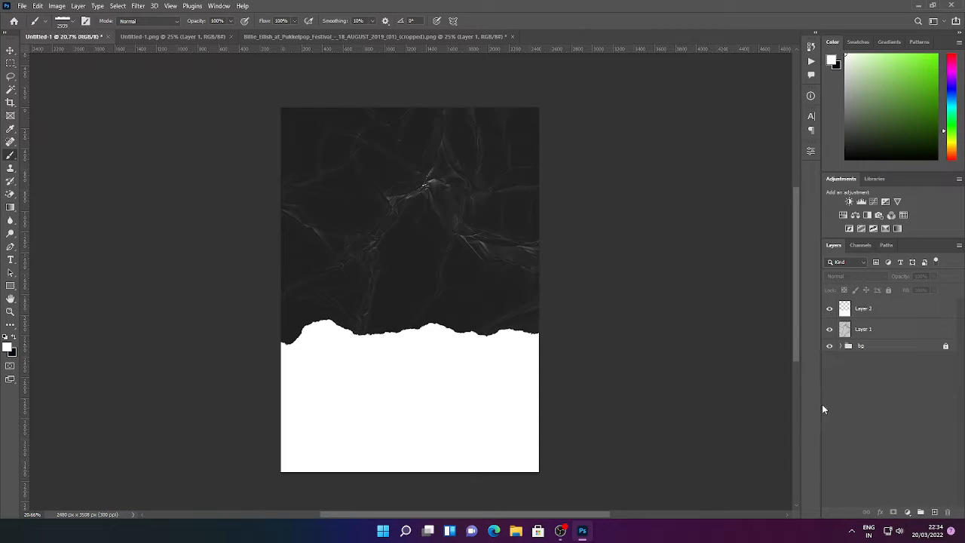
# Group the texture and torn-paper layers under the name "design"
pyautogui.click(910, 330)
pyautogui.keyDown('shift'); pyautogui.click(909, 310); pyautogui.keyUp('shift')
pyautogui.hotkey('ctrl', 'g')
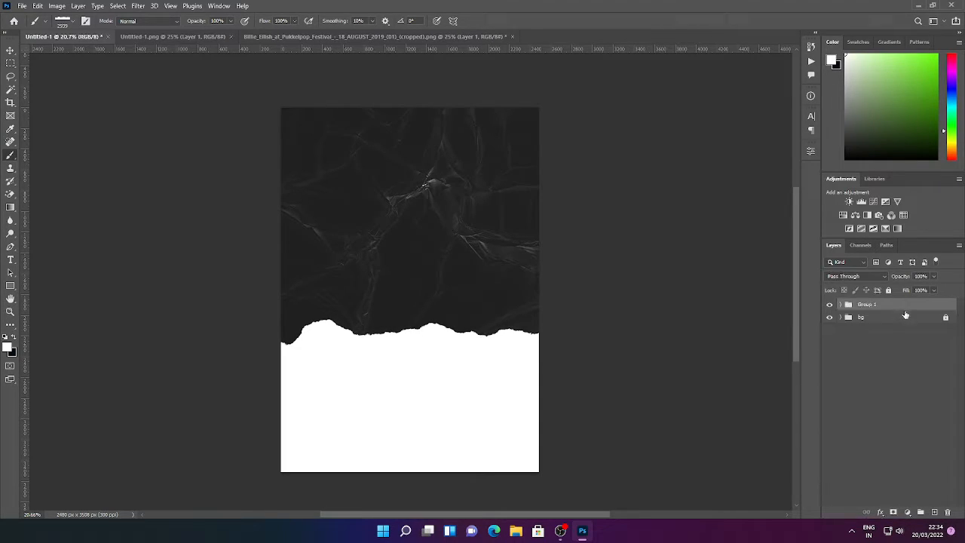
pyautogui.doubleClick(864, 304)
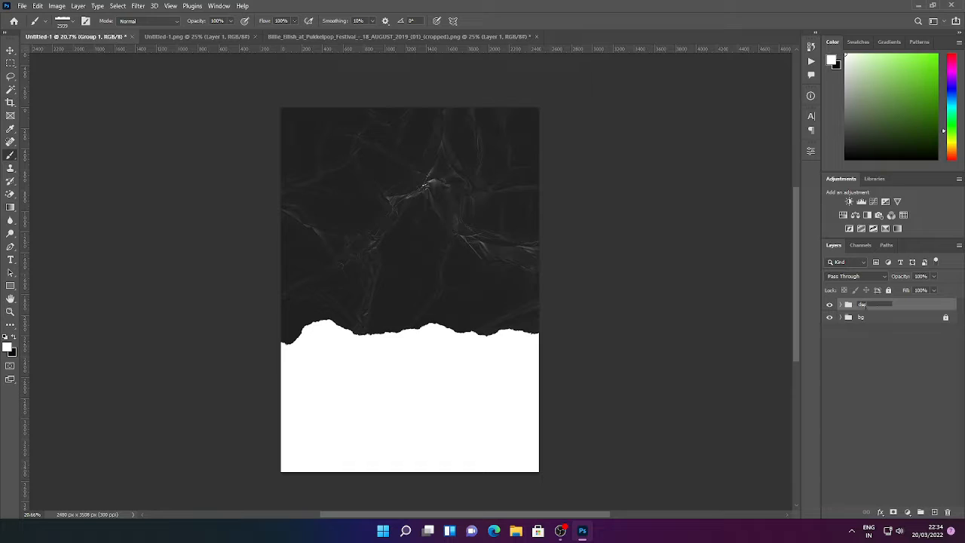
pyautogui.press('Return')
pyautogui.press('v')
pyautogui.click(902, 393)
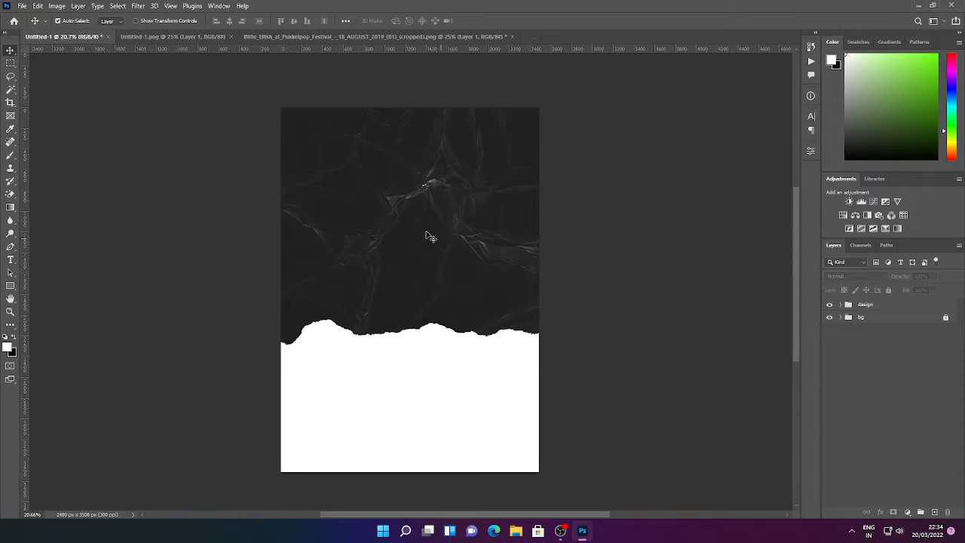
# Bring the singer cutout from the Billie Eilish document into the poster and place it over the torn paper
pyautogui.click(271, 36)
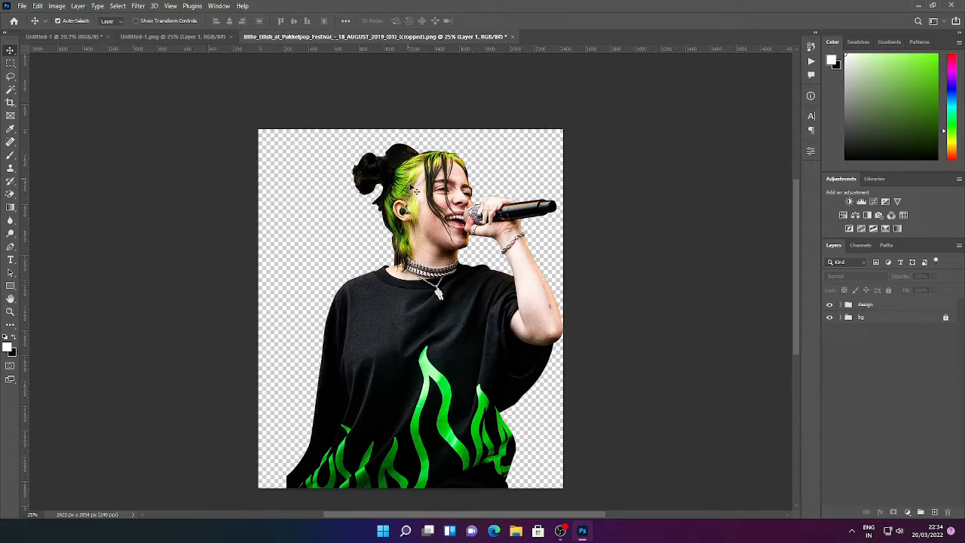
pyautogui.moveTo(161, 131); pyautogui.dragTo(73, 40)
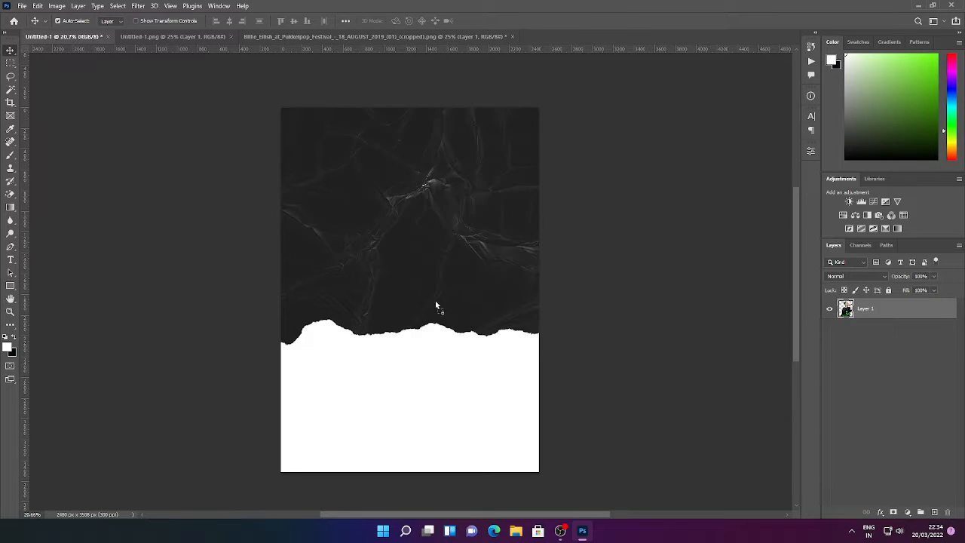
pyautogui.moveTo(435, 300); pyautogui.dragTo(442, 375)
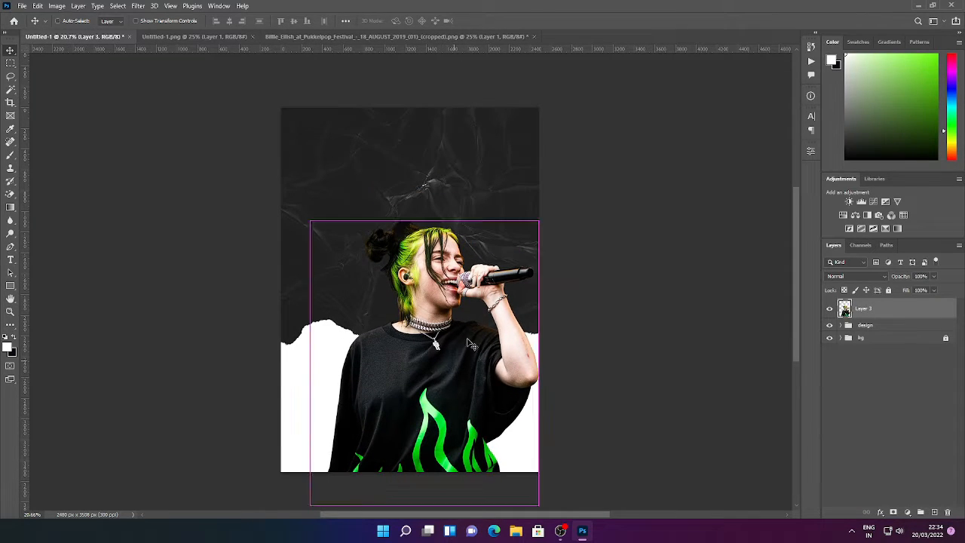
# Enlarge the singer cutout to about 118% and rotate it about 10.6° clockwise
pyautogui.hotkey('ctrl', 't')
pyautogui.moveTo(543, 371); pyautogui.dragTo(577, 398)
pyautogui.scroll(-2, 379, 402)
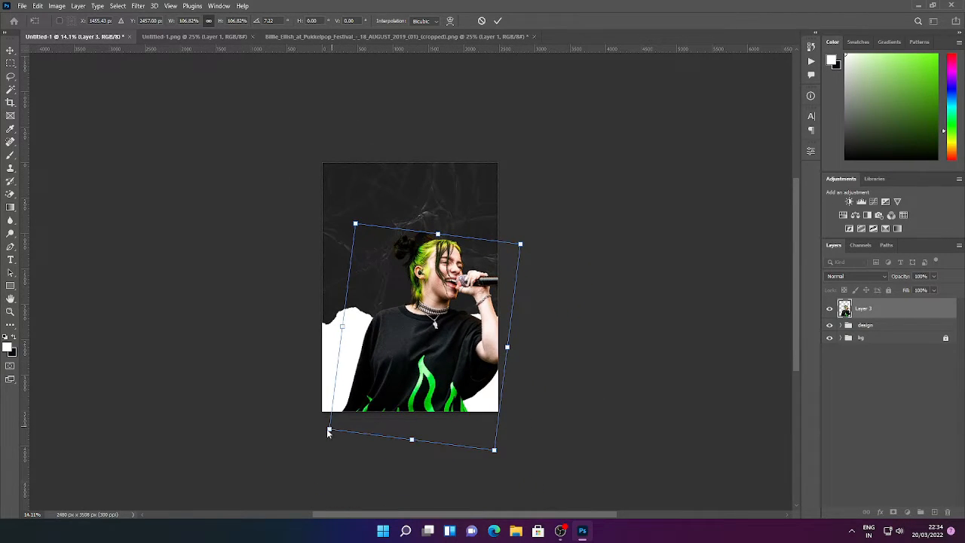
pyautogui.moveTo(330, 427); pyautogui.dragTo(319, 440)
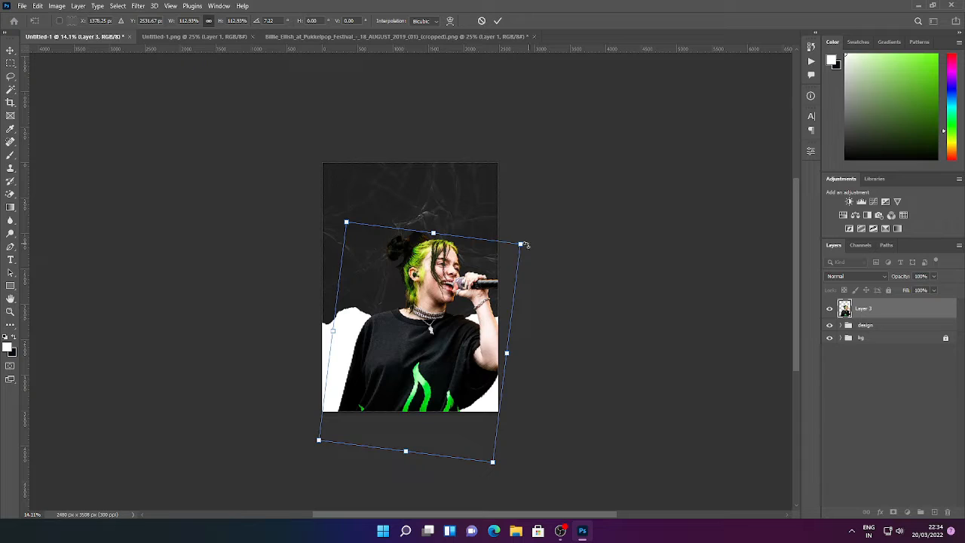
pyautogui.moveTo(525, 245); pyautogui.dragTo(533, 231)
pyautogui.moveTo(401, 316); pyautogui.dragTo(407, 315)
pyautogui.moveTo(560, 283); pyautogui.dragTo(562, 298)
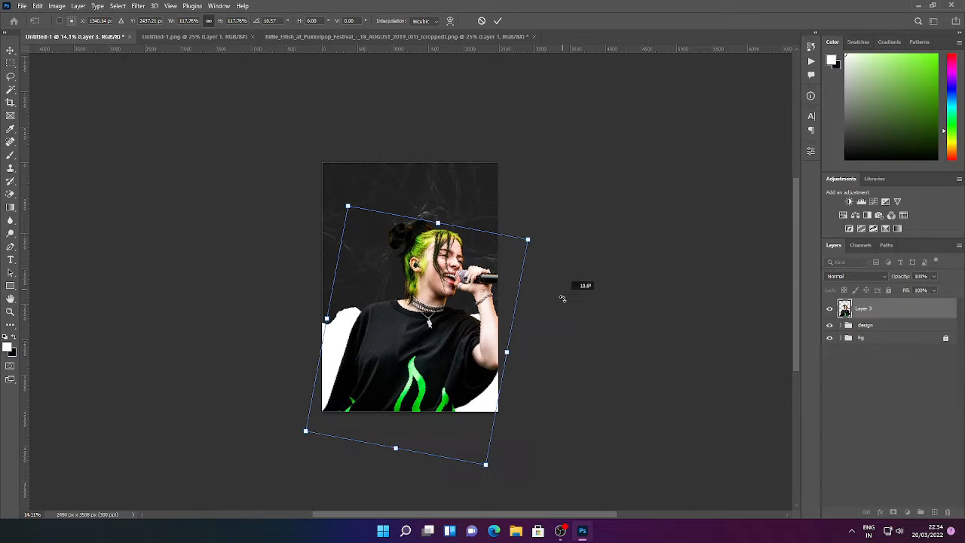
pyautogui.click(499, 21)
# Shift the singer cutout slightly to the right and enlarge it to about 112%, extending past the poster's lower edge
pyautogui.scroll(3, 428, 310)
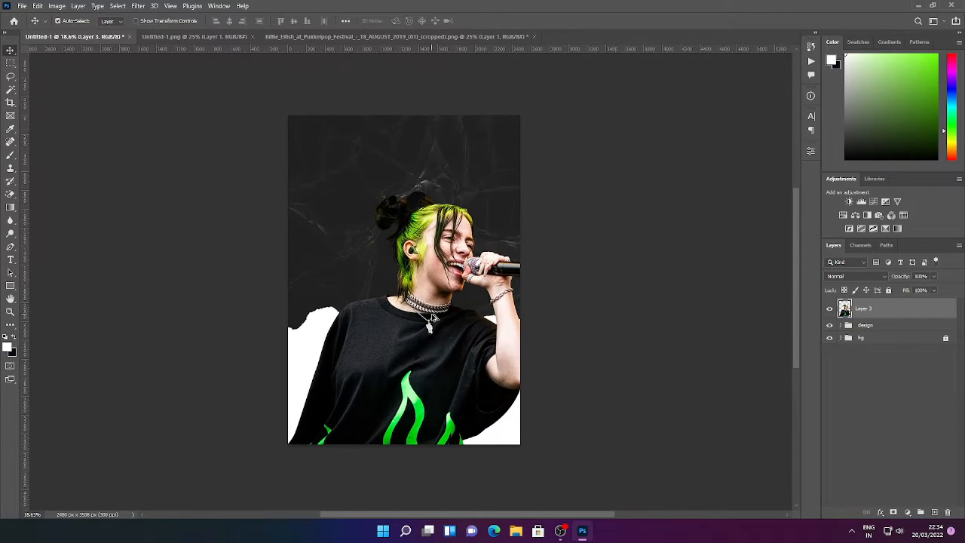
pyautogui.moveTo(433, 345); pyautogui.dragTo(448, 348)
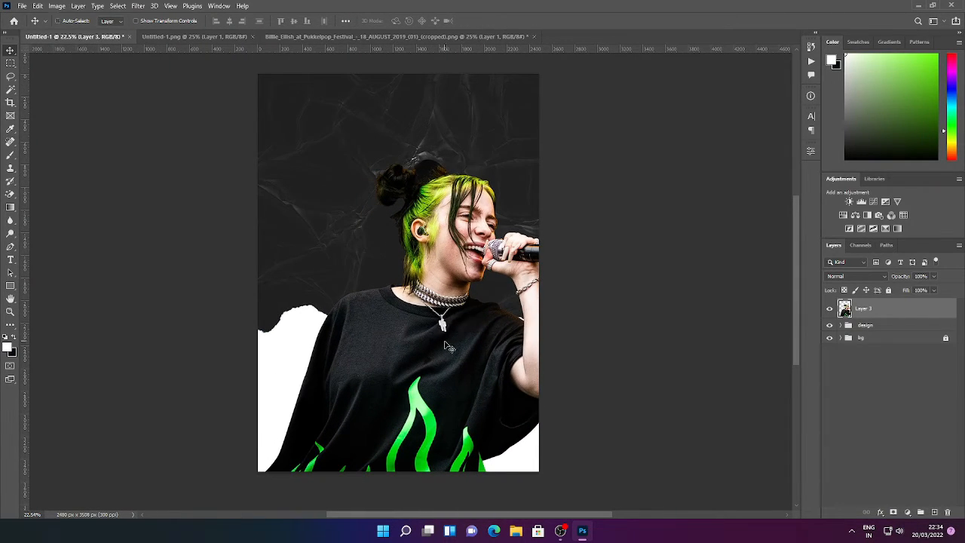
pyautogui.hotkey('ctrl', 't')
pyautogui.scroll(-1, 392, 407)
pyautogui.scroll(-1, 391, 407)
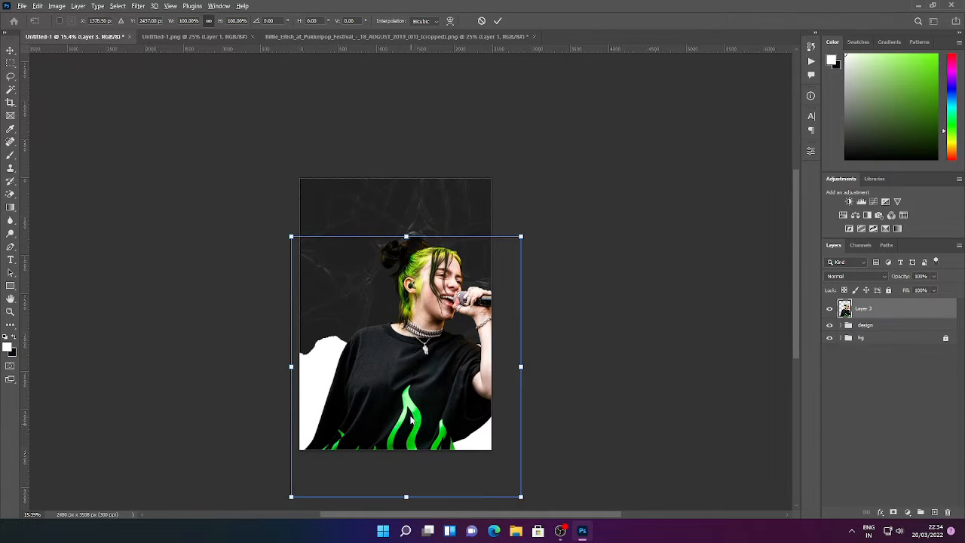
pyautogui.scroll(-3, 411, 421)
pyautogui.moveTo(412, 469); pyautogui.dragTo(409, 488)
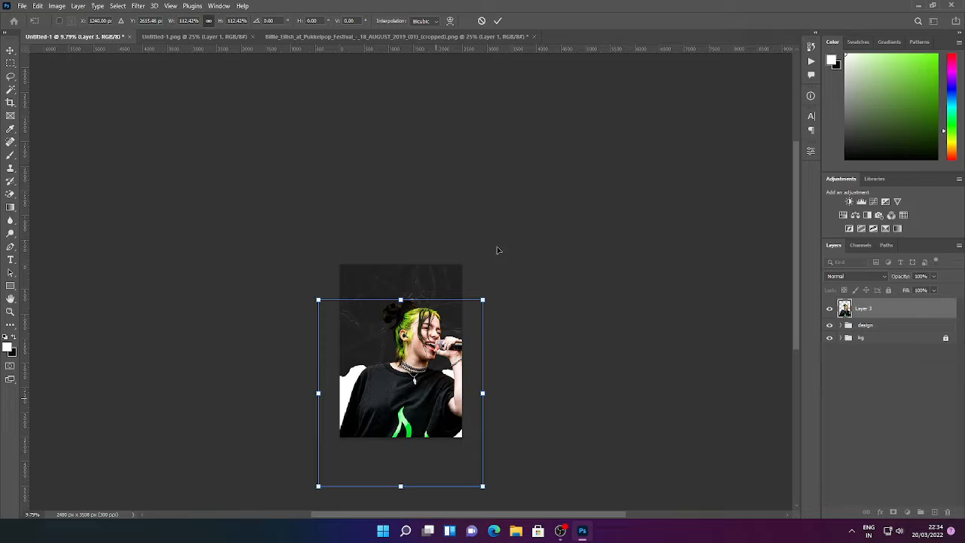
pyautogui.click(498, 21)
# Move the singer cutout slightly up and to the right on the poster
pyautogui.scroll(2, 449, 281)
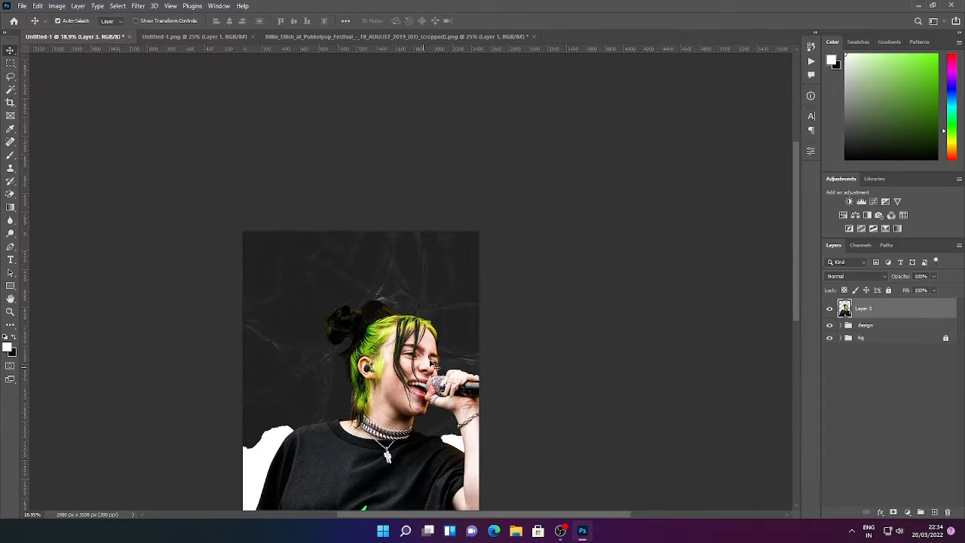
pyautogui.scroll(1, 381, 369)
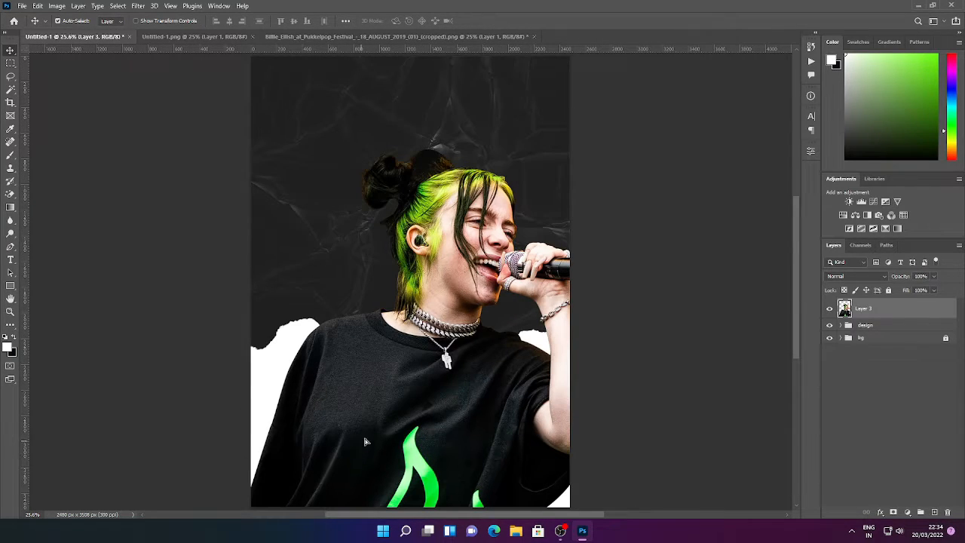
pyautogui.moveTo(365, 442); pyautogui.dragTo(382, 439)
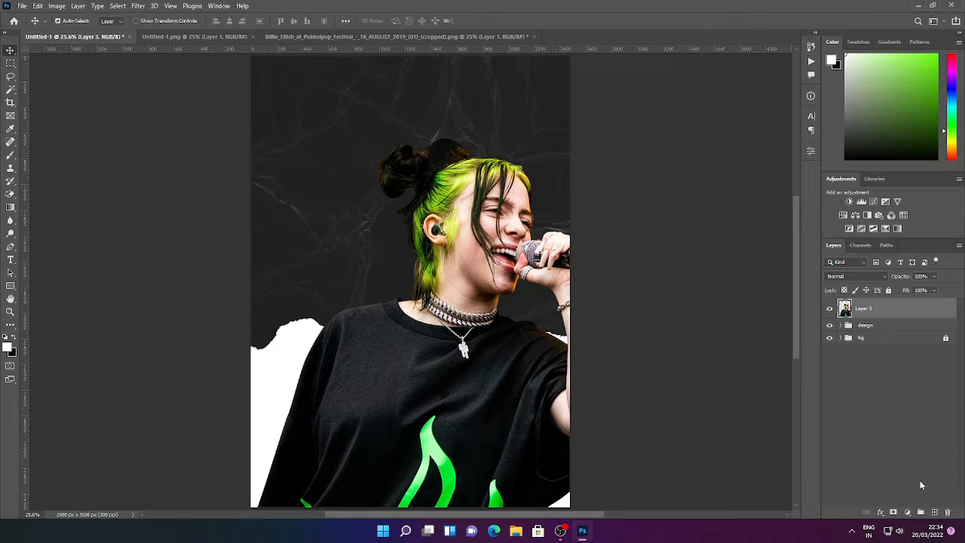
# Add a gradient fill layer above the singer cutout and set its starting color stop to bright green, fading to transparent
pyautogui.click(908, 512)
pyautogui.click(901, 342)
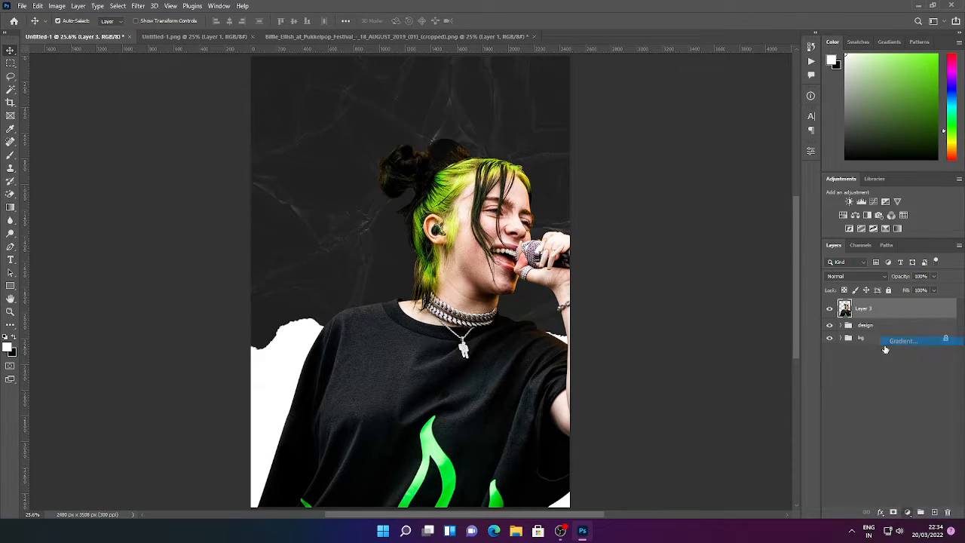
pyautogui.click(332, 102)
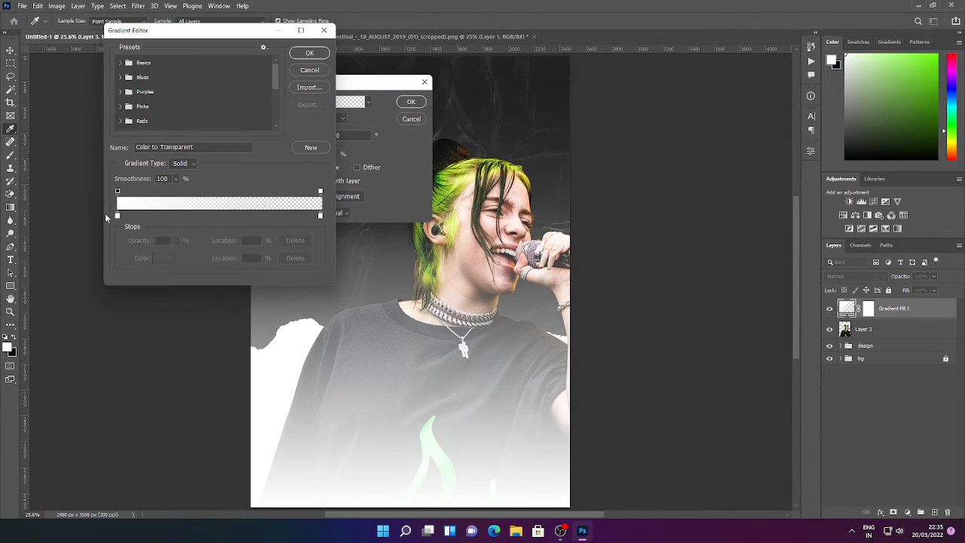
pyautogui.doubleClick(117, 217)
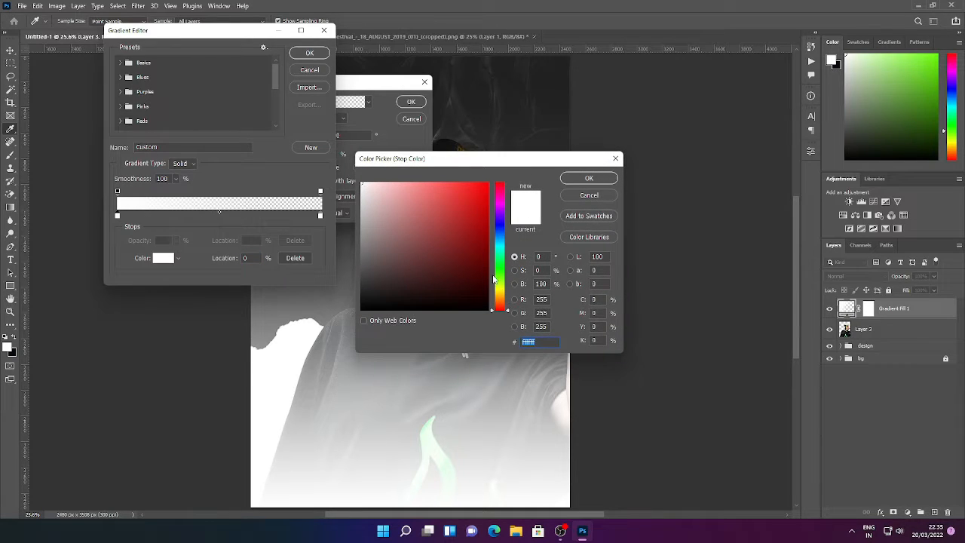
pyautogui.moveTo(494, 279); pyautogui.dragTo(501, 283)
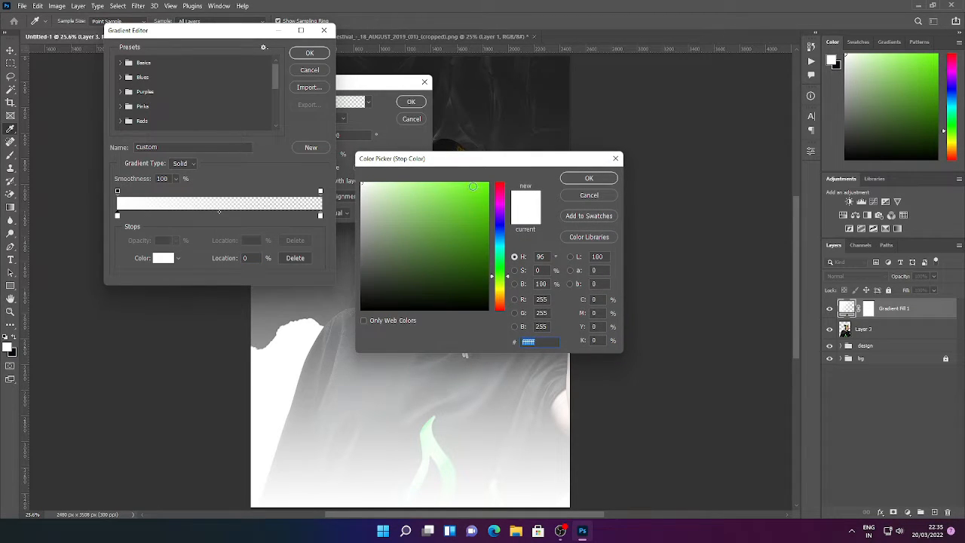
pyautogui.click(473, 186)
pyautogui.click(588, 178)
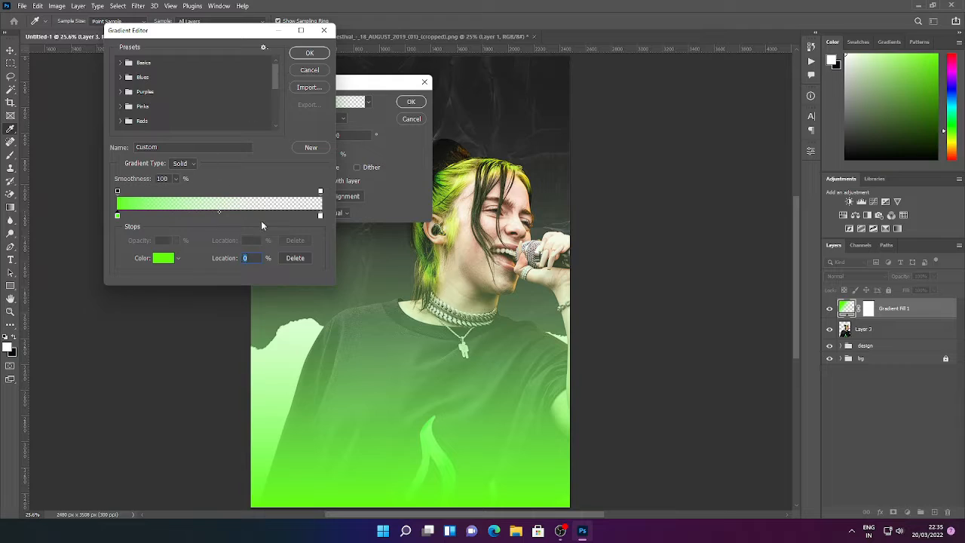
# Move the gradient's white end color stop inward and add a second white stop at 65%
pyautogui.click(320, 217)
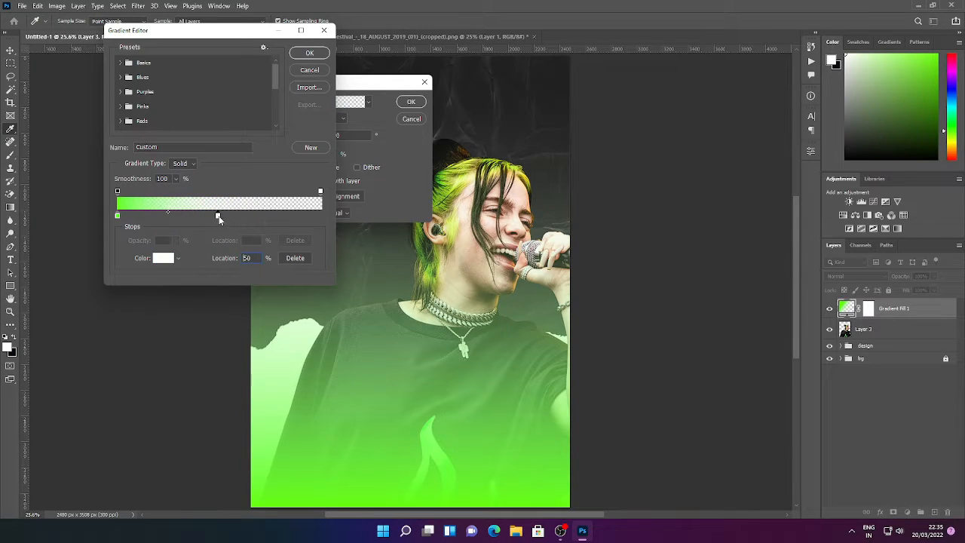
pyautogui.click(314, 57)
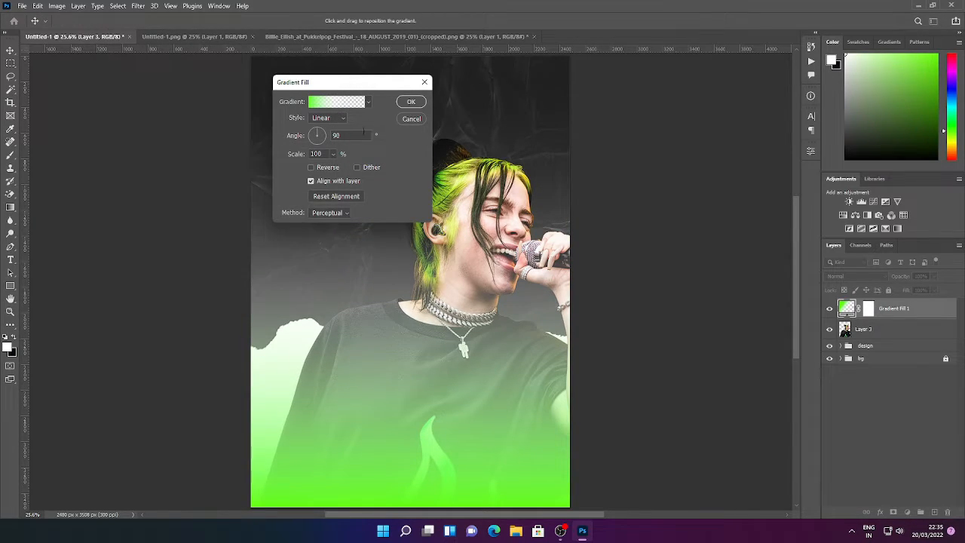
pyautogui.click(351, 106)
pyautogui.moveTo(220, 217); pyautogui.dragTo(260, 219)
pyautogui.click(190, 217)
pyautogui.moveTo(192, 218); pyautogui.dragTo(249, 218)
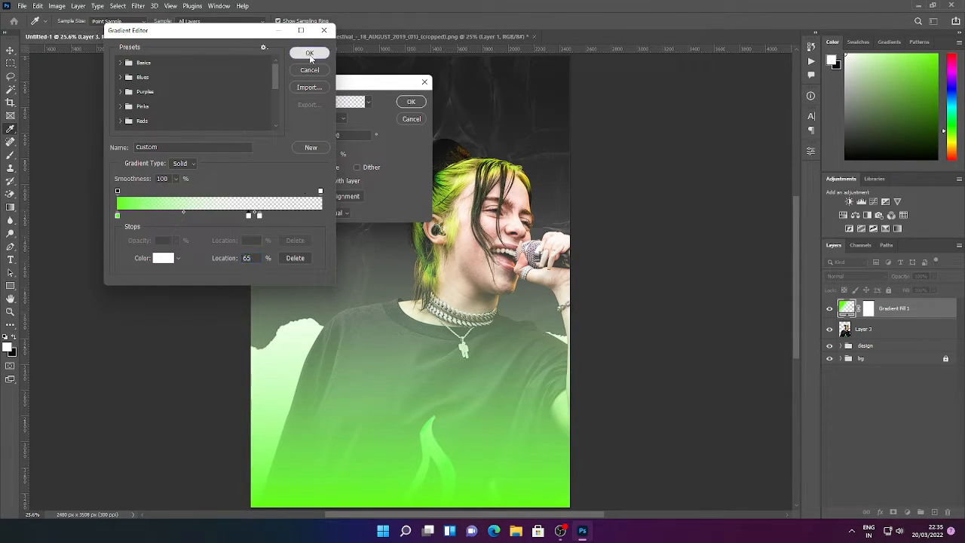
pyautogui.click(309, 52)
pyautogui.click(411, 102)
# Set the gradient fill layer to Soft Light and clip it to the singer cutout layer
pyautogui.click(857, 277)
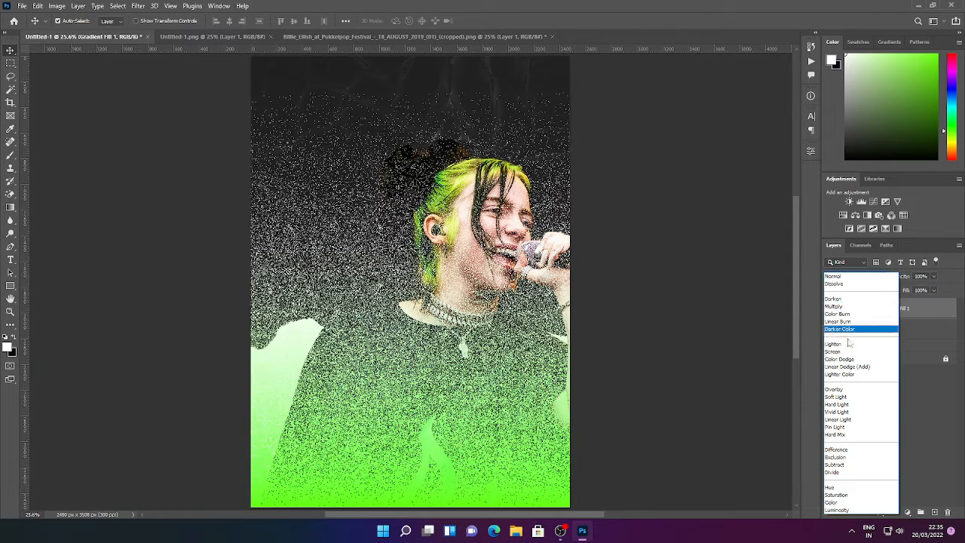
pyautogui.click(836, 396)
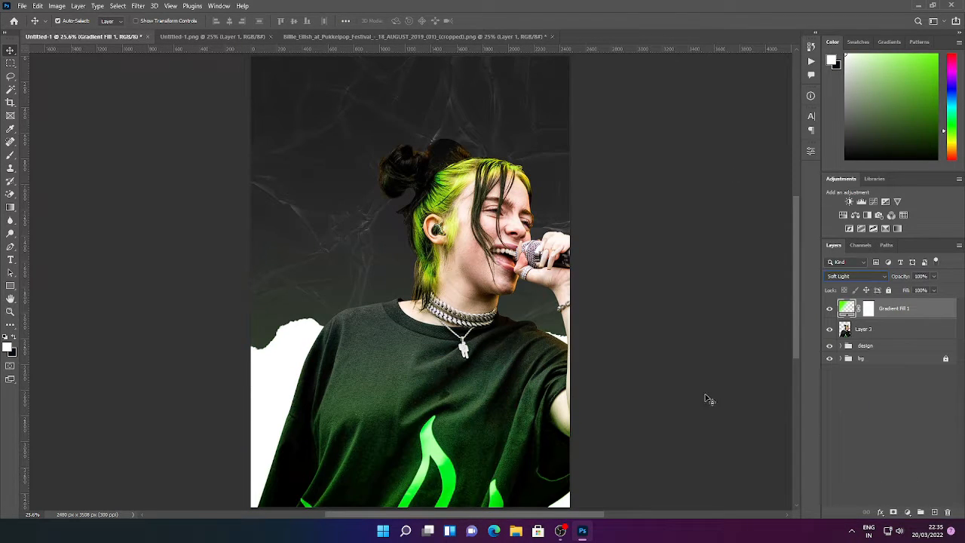
pyautogui.keyDown('alt'); pyautogui.click(911, 318); pyautogui.keyUp('alt')
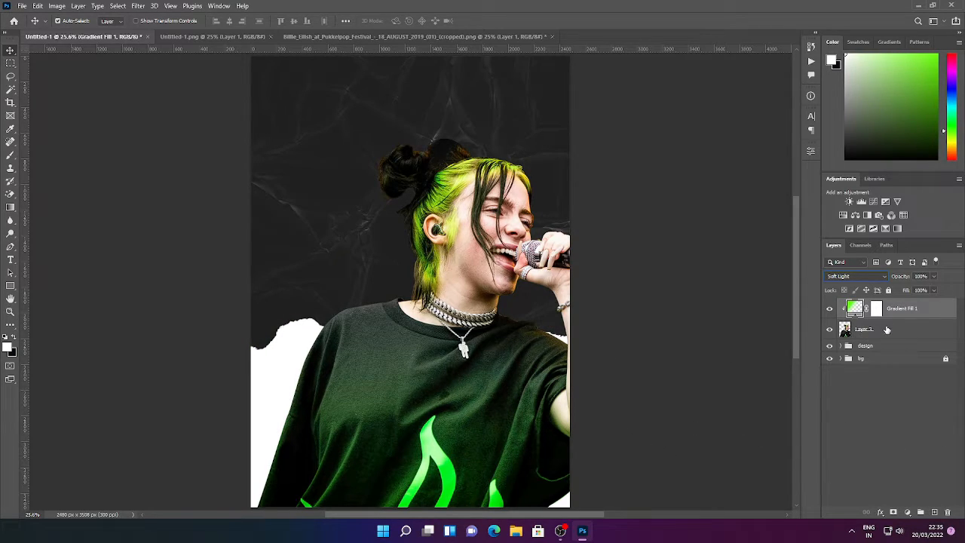
# Add a Black & White adjustment with default settings directly above the singer cutout, clipped beneath the green gradient
pyautogui.click(882, 332)
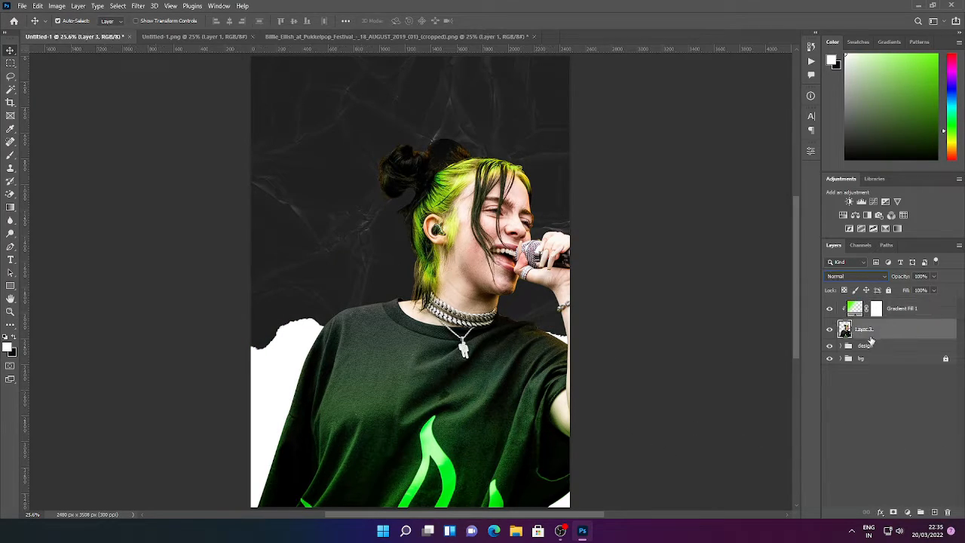
pyautogui.click(860, 216)
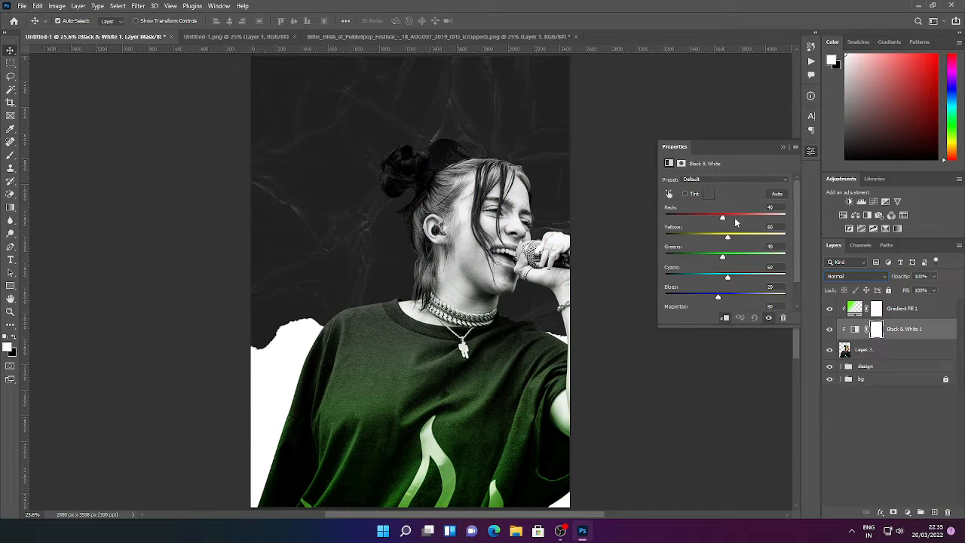
pyautogui.click(783, 147)
pyautogui.click(937, 451)
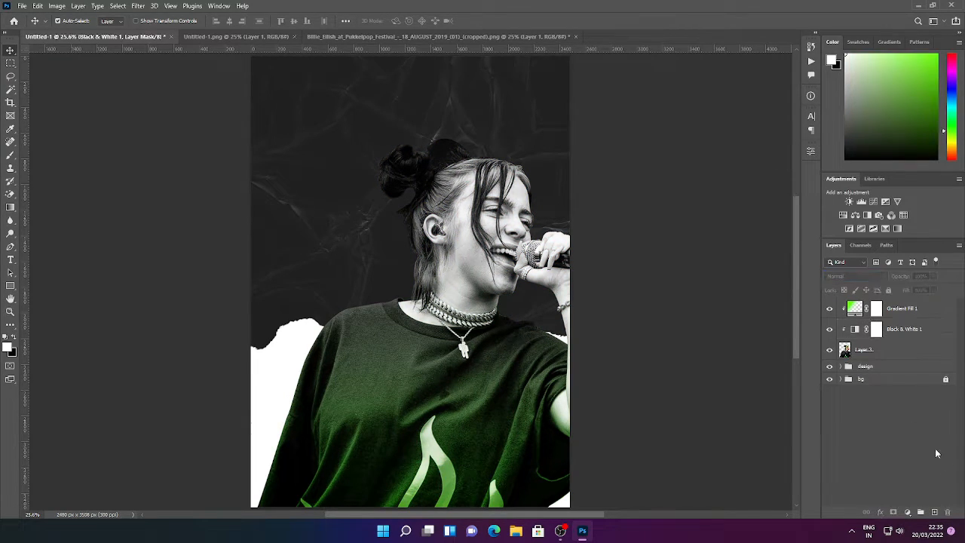
# Group the singer cutout with its Black & White and gradient layers and name the group image
pyautogui.keyDown('ctrl'); pyautogui.click(874, 353); pyautogui.keyUp('ctrl')
pyautogui.keyDown('ctrl'); pyautogui.click(917, 318); pyautogui.keyUp('ctrl')
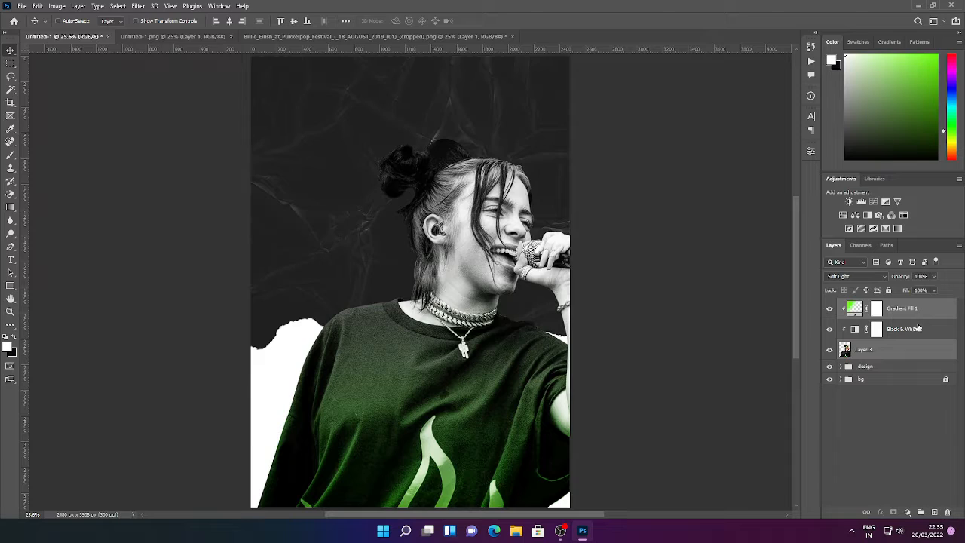
pyautogui.keyDown('ctrl'); pyautogui.click(917, 332); pyautogui.keyUp('ctrl')
pyautogui.hotkey('ctrl', 'shift')
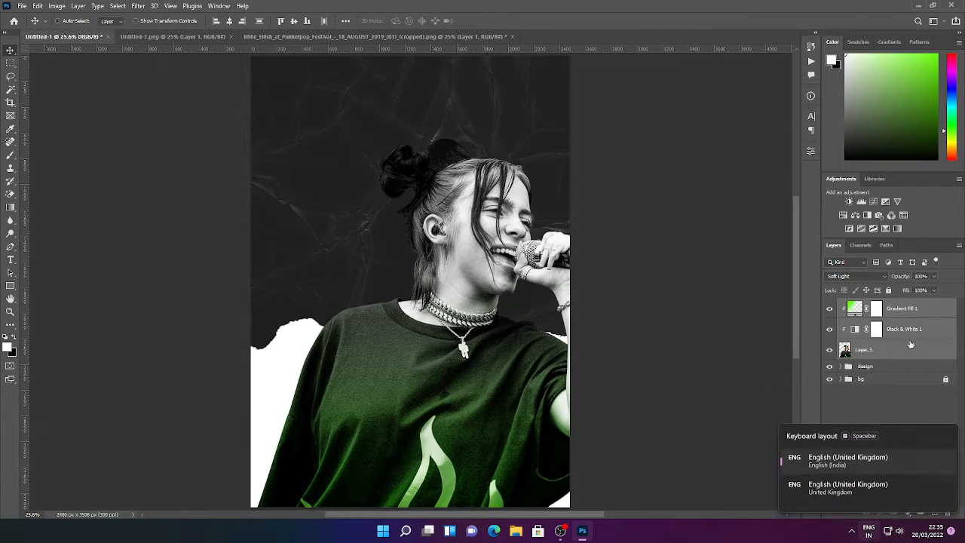
pyautogui.hotkey('ctrl', 'g')
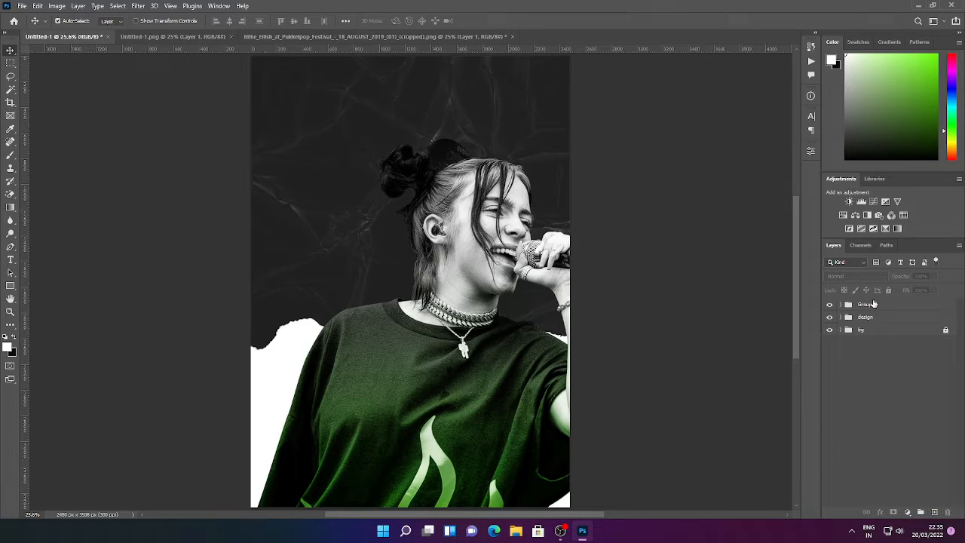
pyautogui.write('im')
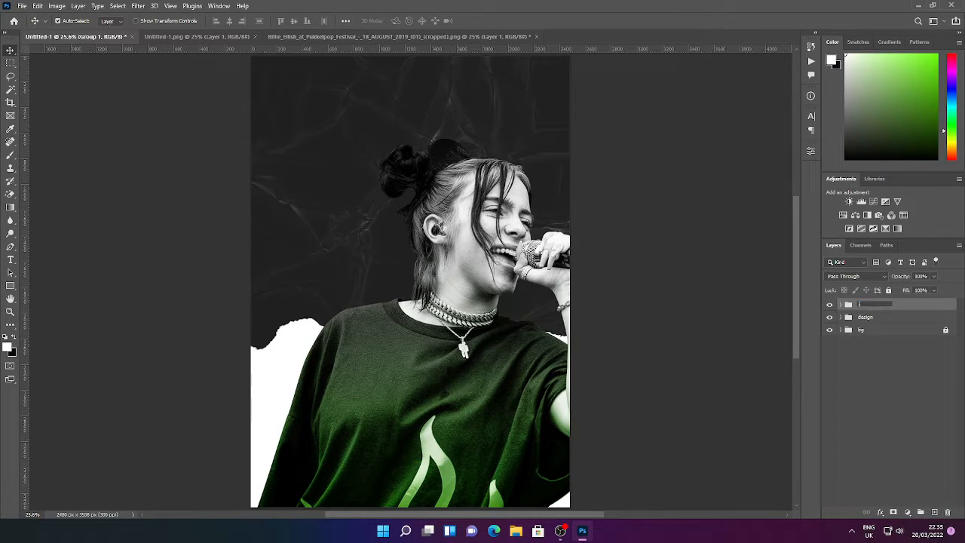
pyautogui.write('age')
pyautogui.click(869, 384)
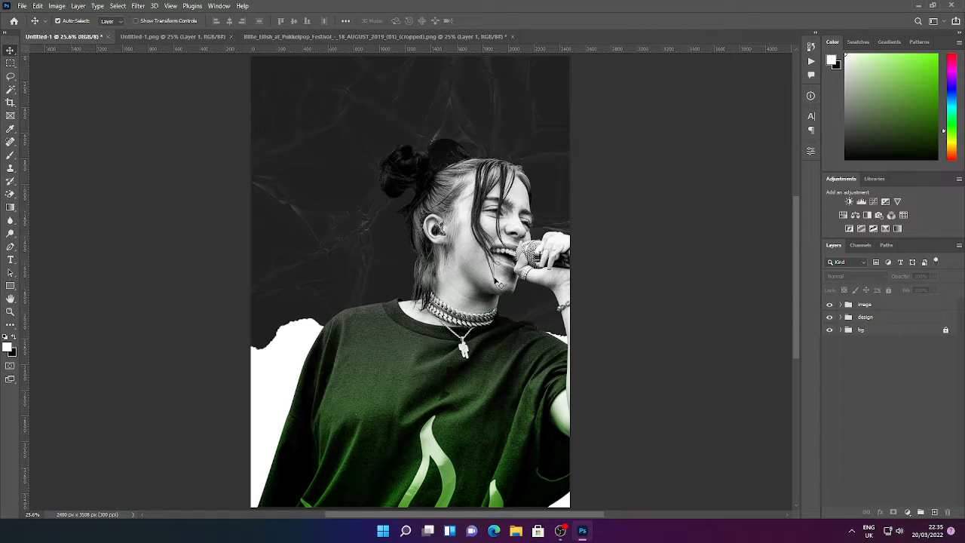
# Add the horizontal text LIVE THE in white Anton Regular, 100 pt, near the poster's upper left
pyautogui.press('t')
pyautogui.hotkey('alt', 't')
pyautogui.click(422, 3)
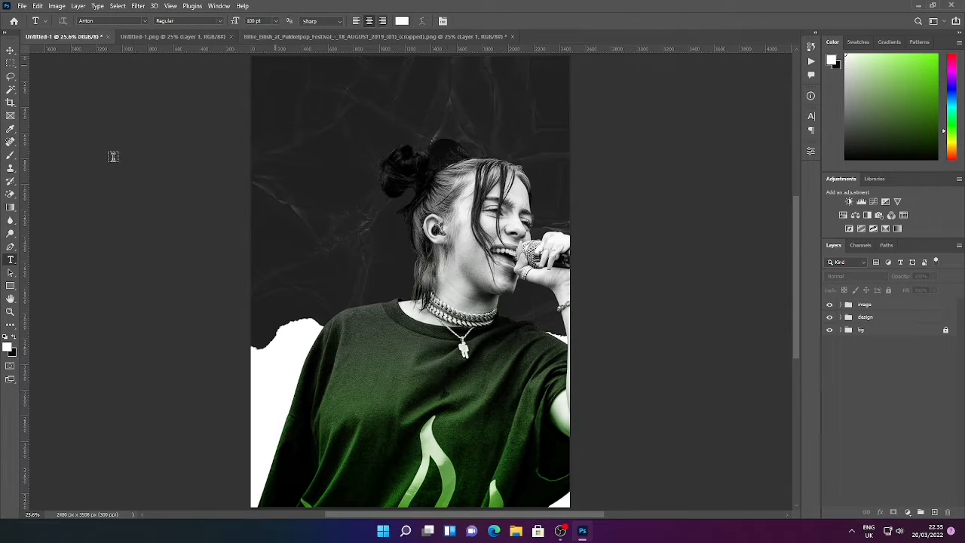
pyautogui.rightClick(17, 258)
pyautogui.click(63, 260)
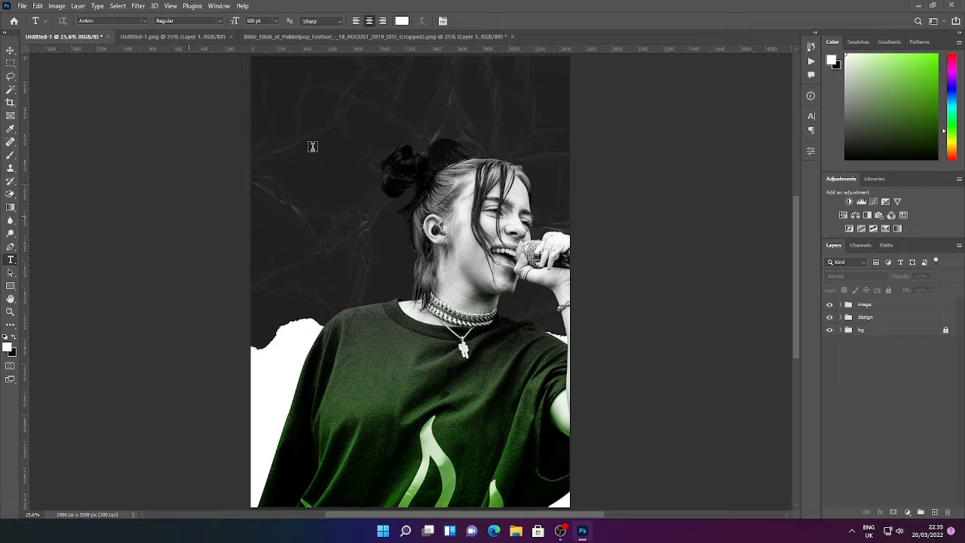
pyautogui.click(304, 108)
pyautogui.write('L')
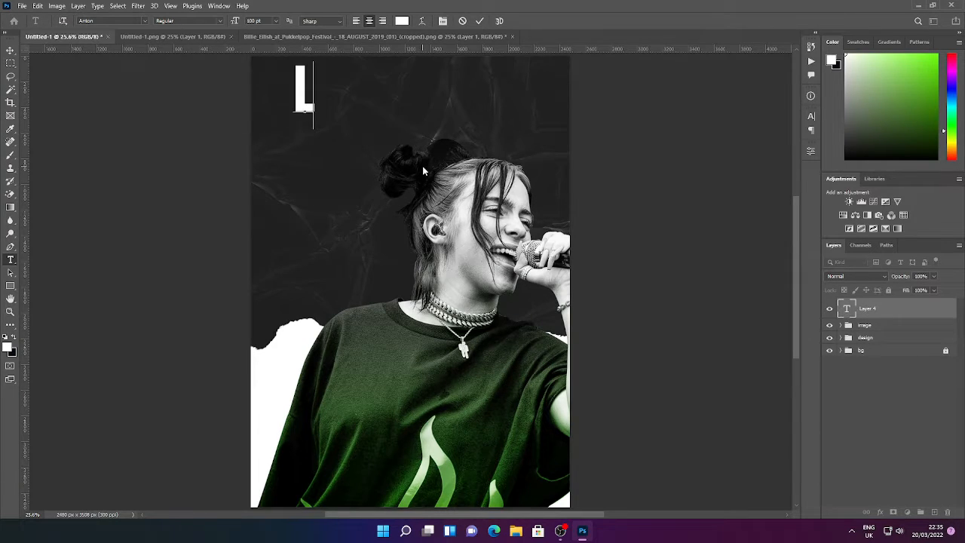
pyautogui.write('IVE THE')
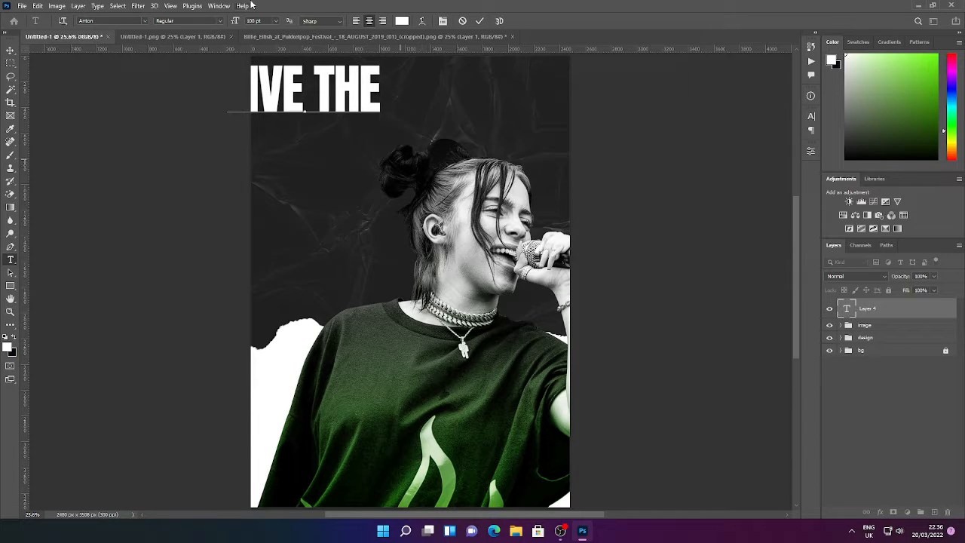
pyautogui.click(479, 20)
# Align LIVE THE to a new vertical guide near the poster's left edge and place a copy reading MUSIC directly below it
pyautogui.click(10, 50)
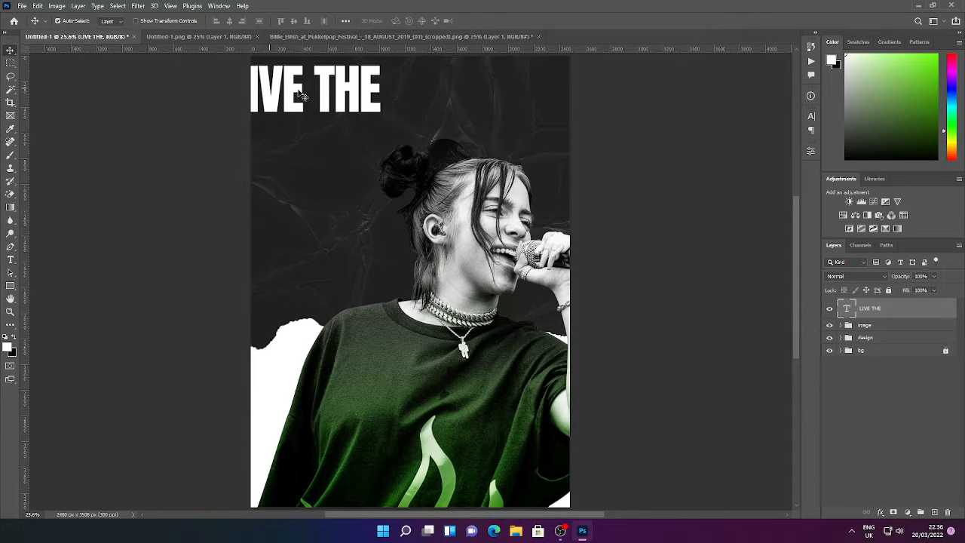
pyautogui.moveTo(24, 177); pyautogui.dragTo(282, 181)
pyautogui.moveTo(312, 98); pyautogui.dragTo(383, 159)
pyautogui.doubleClick(383, 158)
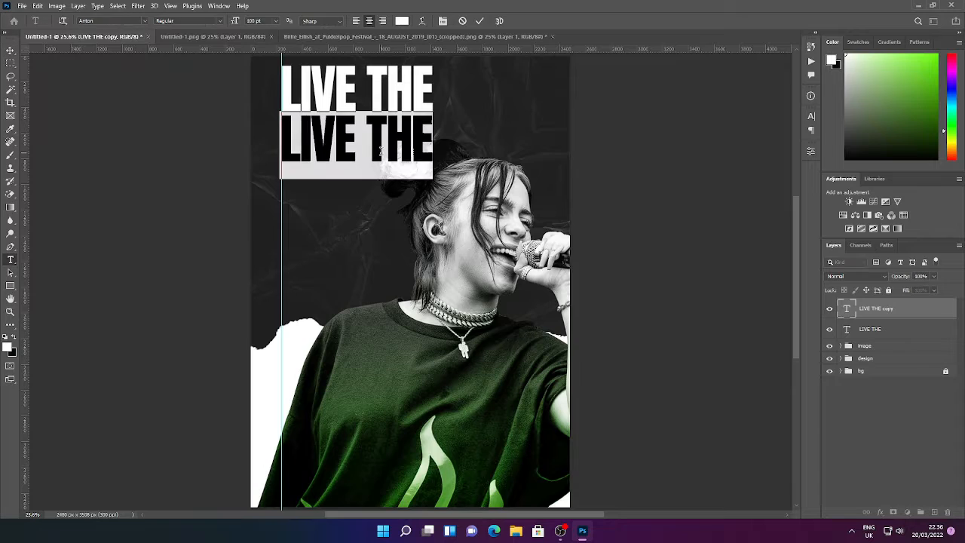
pyautogui.write('MUSIC')
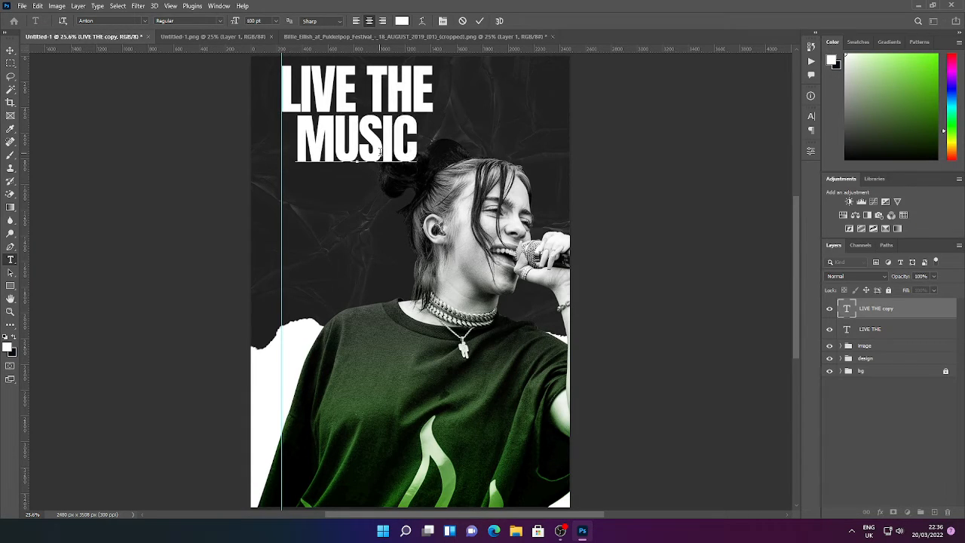
# Change the color of the MUSIC text to a fully saturated bright green
pyautogui.hotkey('ctrl', 'a')
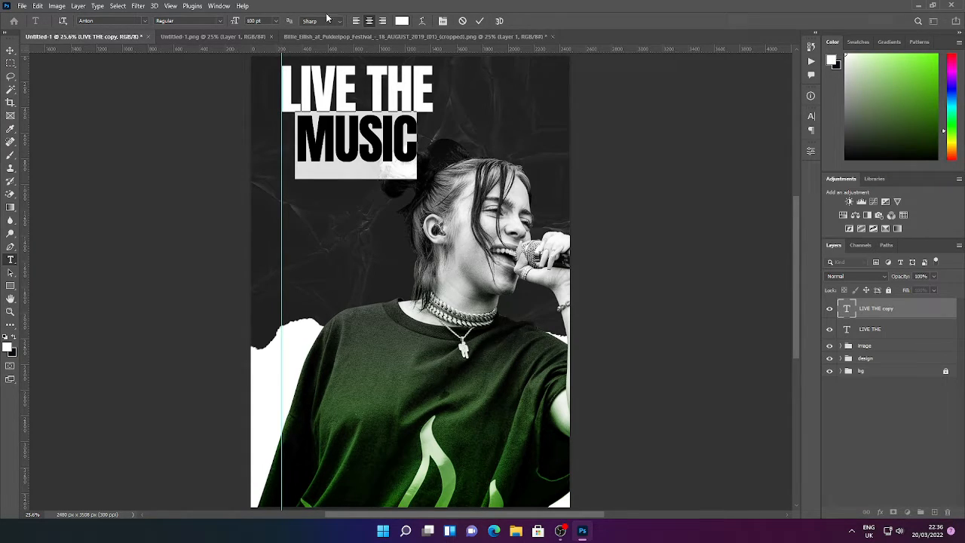
pyautogui.click(402, 21)
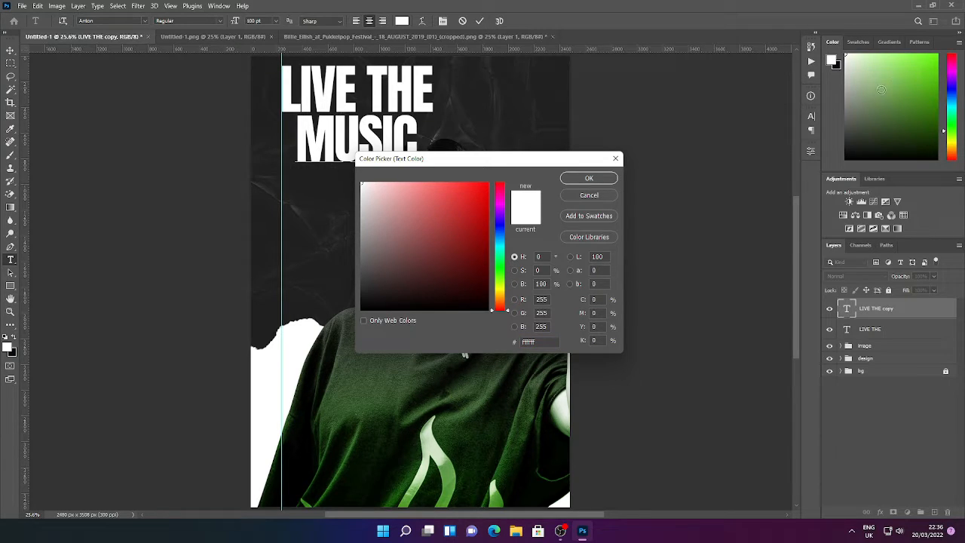
pyautogui.moveTo(504, 295); pyautogui.dragTo(504, 272)
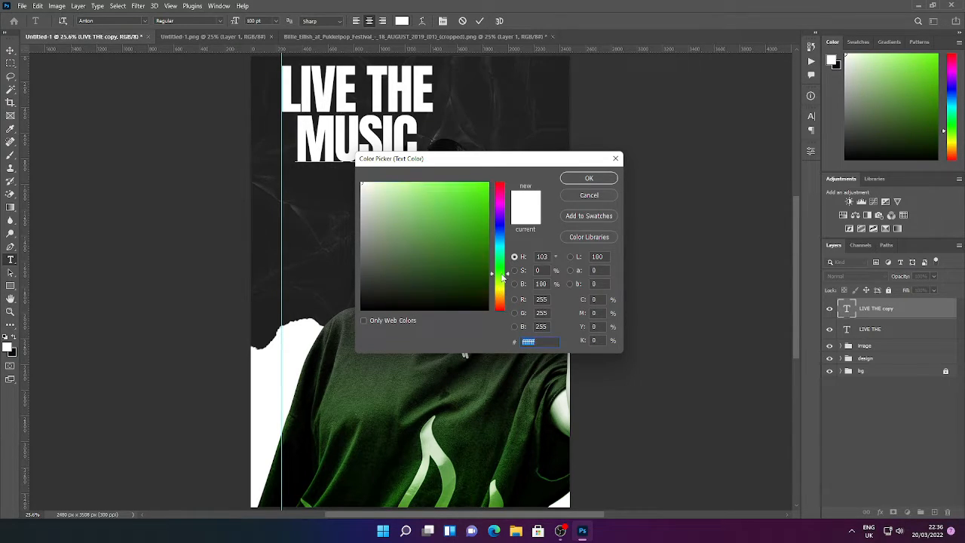
pyautogui.click(488, 182)
pyautogui.click(601, 183)
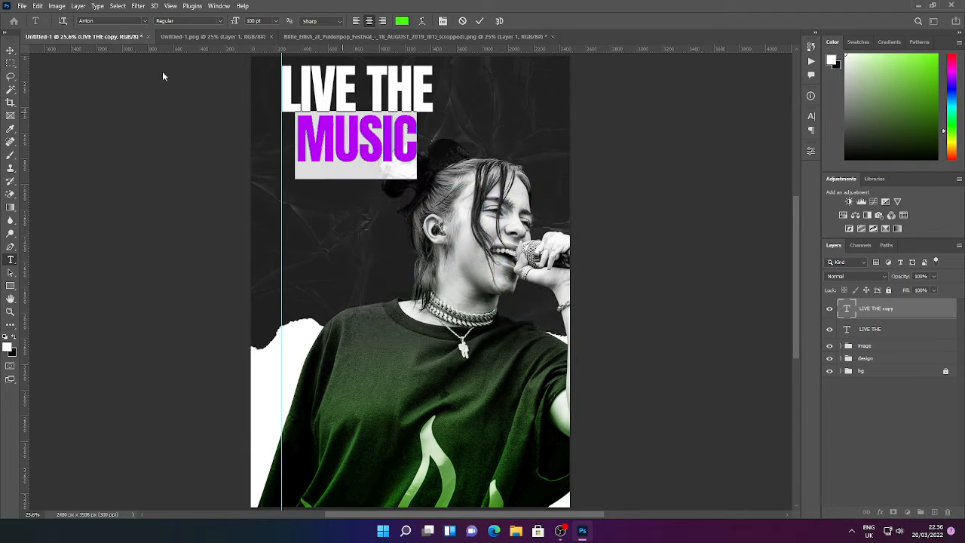
# Align MUSIC to the guide below LIVE THE and enlarge it to about 126% so both lines match in width
pyautogui.click(10, 50)
pyautogui.moveTo(360, 140); pyautogui.dragTo(339, 138)
pyautogui.hotkey('ctrl', 't')
pyautogui.moveTo(403, 141); pyautogui.dragTo(437, 139)
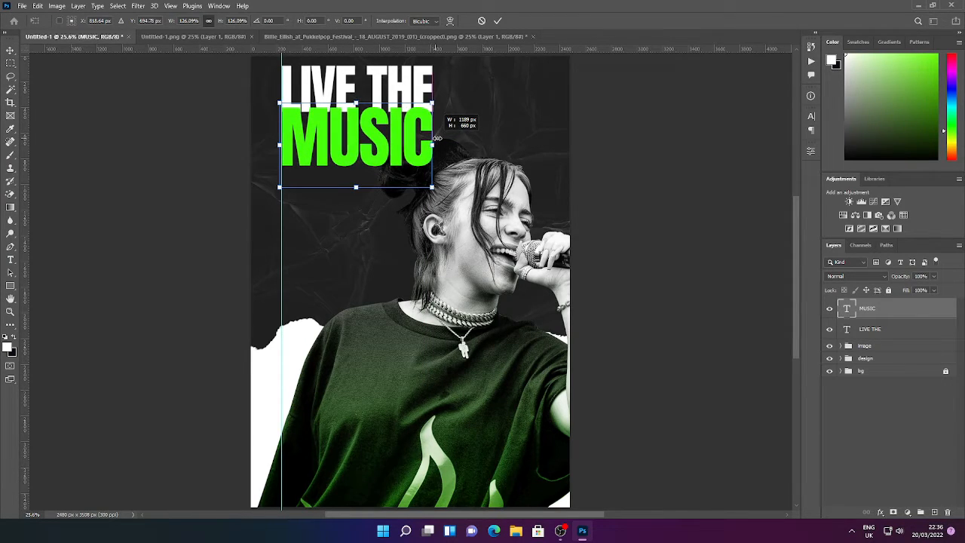
pyautogui.click(497, 21)
pyautogui.moveTo(377, 128); pyautogui.dragTo(381, 143)
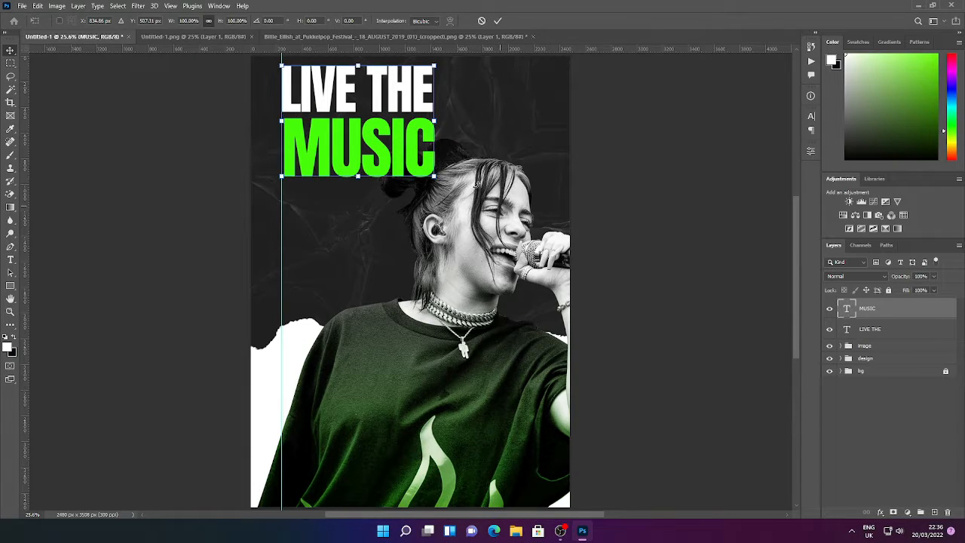
# Scale the LIVE THE and MUSIC text lines down together, keeping them against the left guide
pyautogui.keyDown('shift'); pyautogui.click(846, 329); pyautogui.keyUp('shift')
pyautogui.hotkey('ctrl', 't')
pyautogui.moveTo(436, 178); pyautogui.dragTo(416, 162)
pyautogui.click(501, 21)
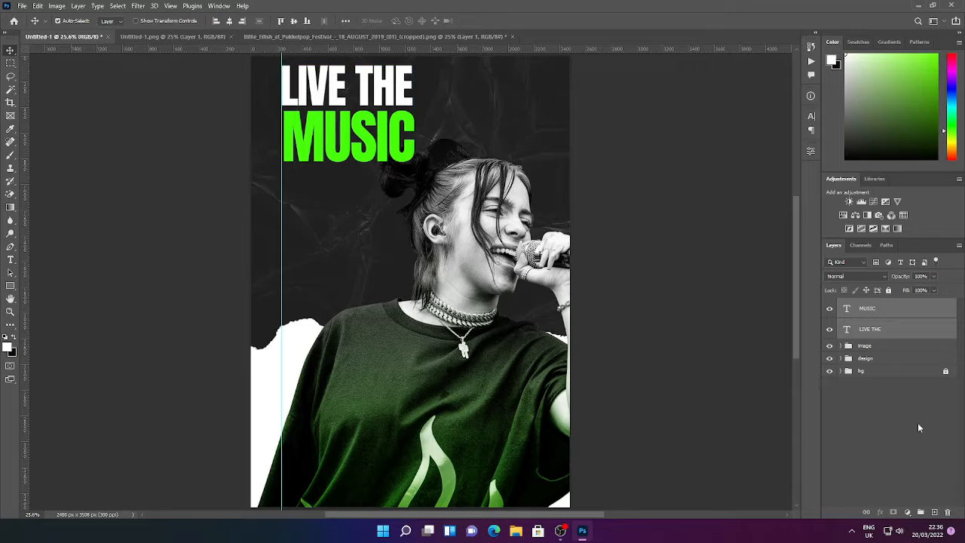
pyautogui.click(918, 422)
# Draw a rectangle of about 436 by 825 px to the right of the LIVE THE MUSIC headline
pyautogui.click(11, 286)
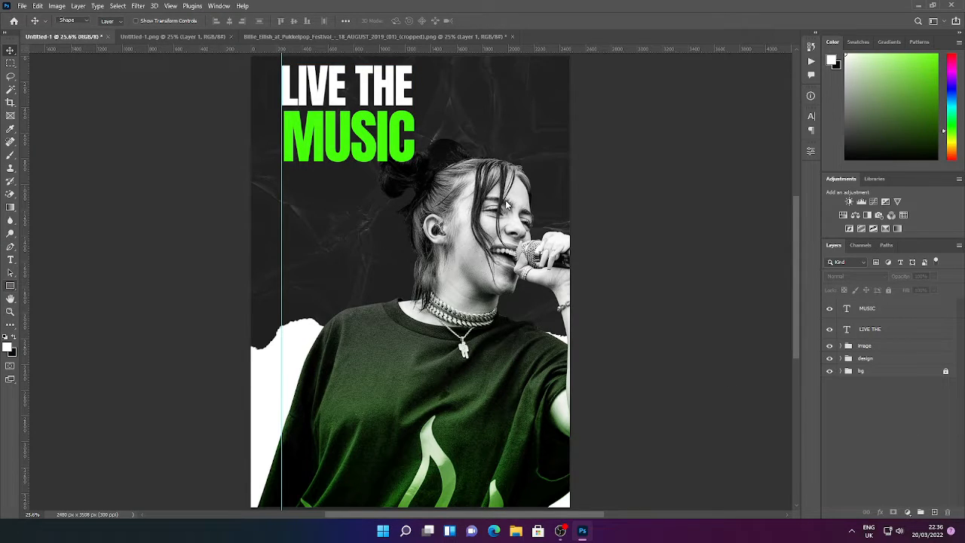
pyautogui.click(935, 437)
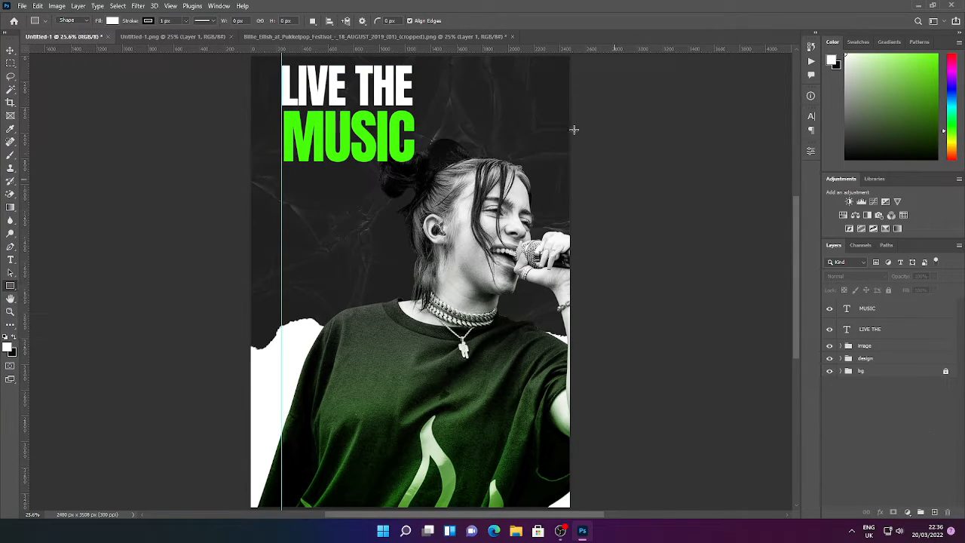
pyautogui.moveTo(496, 81); pyautogui.dragTo(551, 187)
pyautogui.moveTo(551, 187); pyautogui.dragTo(551, 187)
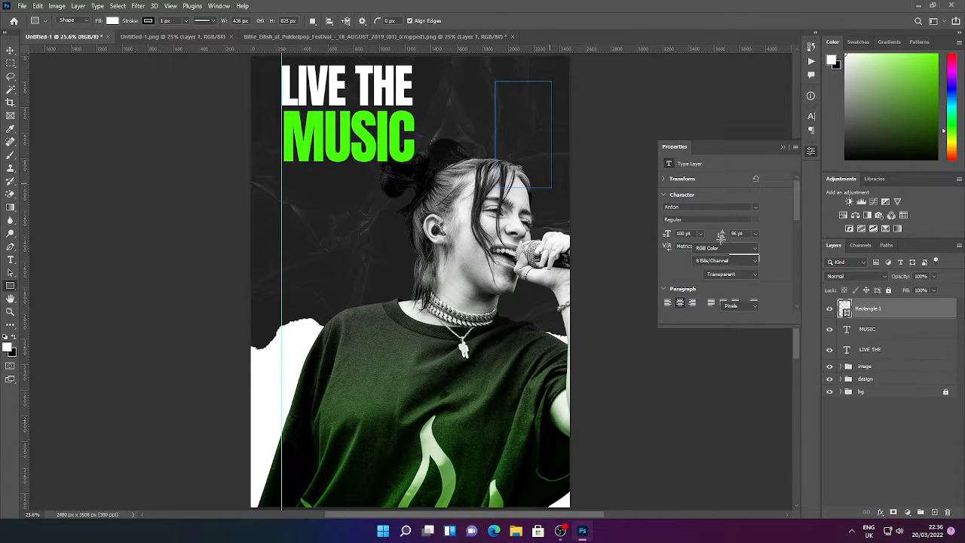
# Remove the rectangle's fill and give it a bright green stroke 10 px wide
pyautogui.click(695, 253)
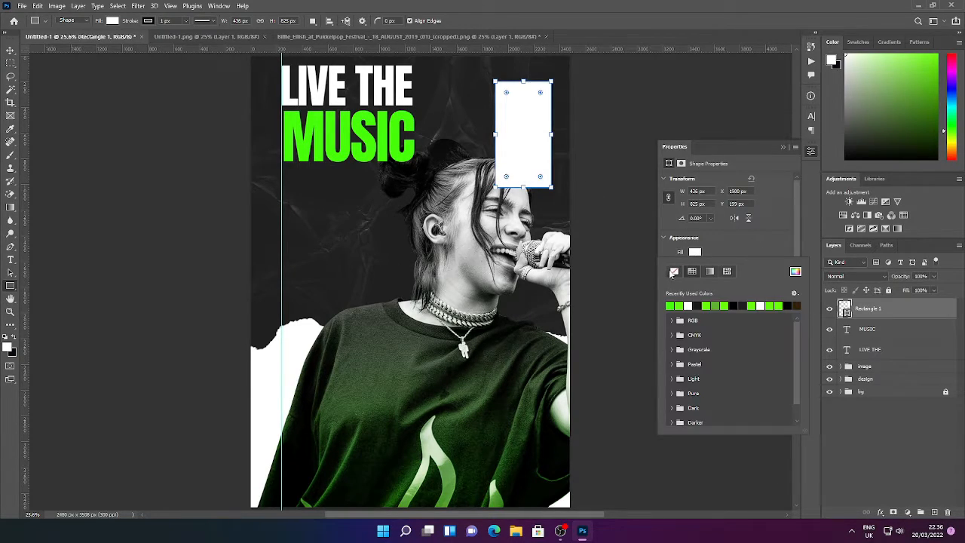
pyautogui.click(674, 271)
pyautogui.click(695, 266)
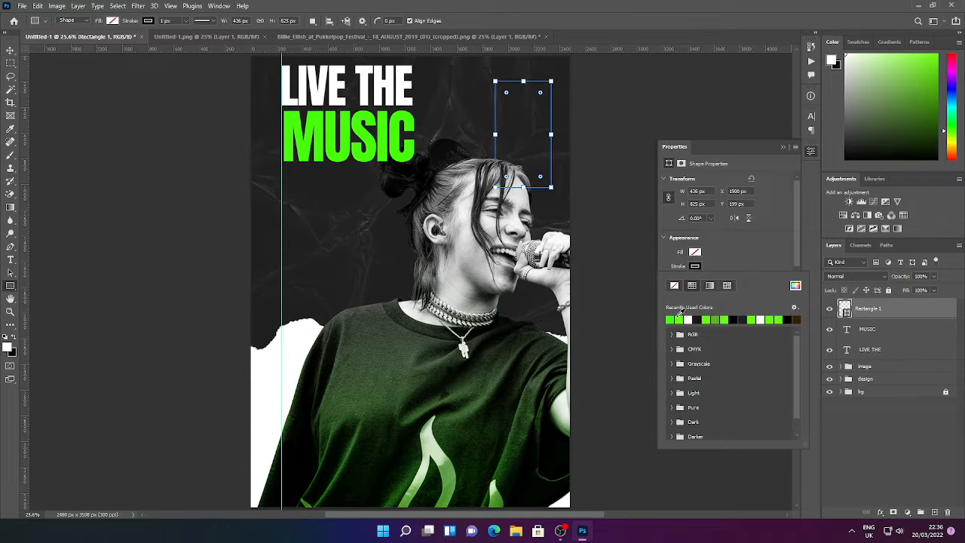
pyautogui.click(681, 319)
pyautogui.click(759, 263)
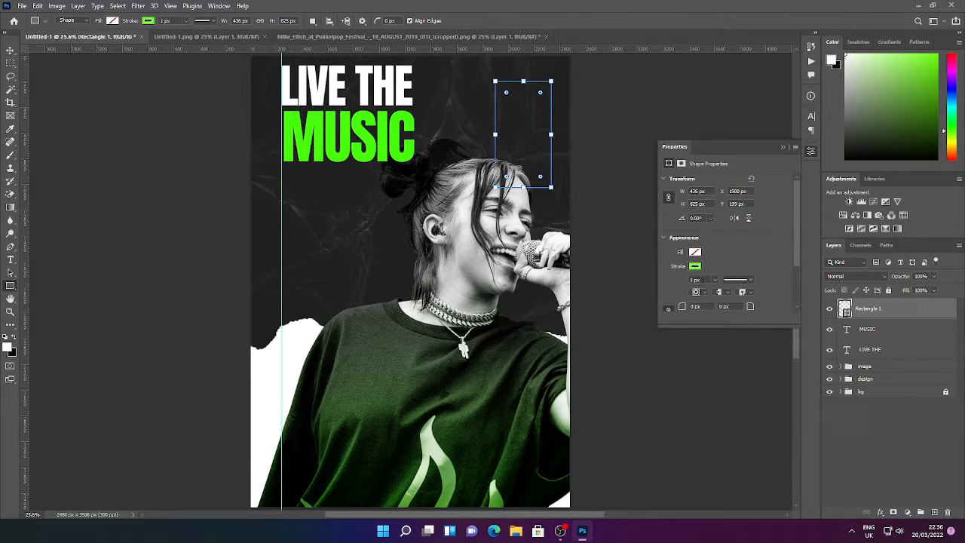
pyautogui.press('Return')
pyautogui.press('v')
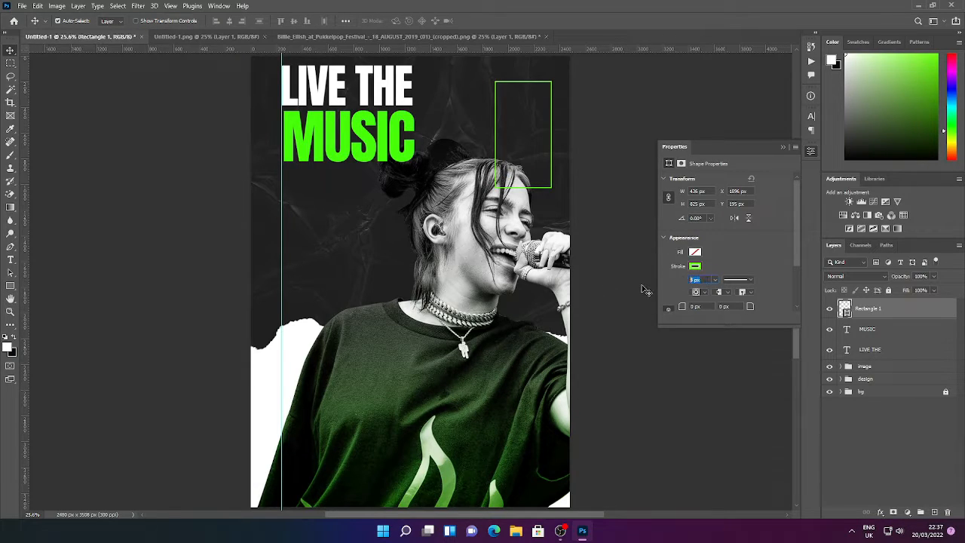
pyautogui.write('10')
pyautogui.press('Return')
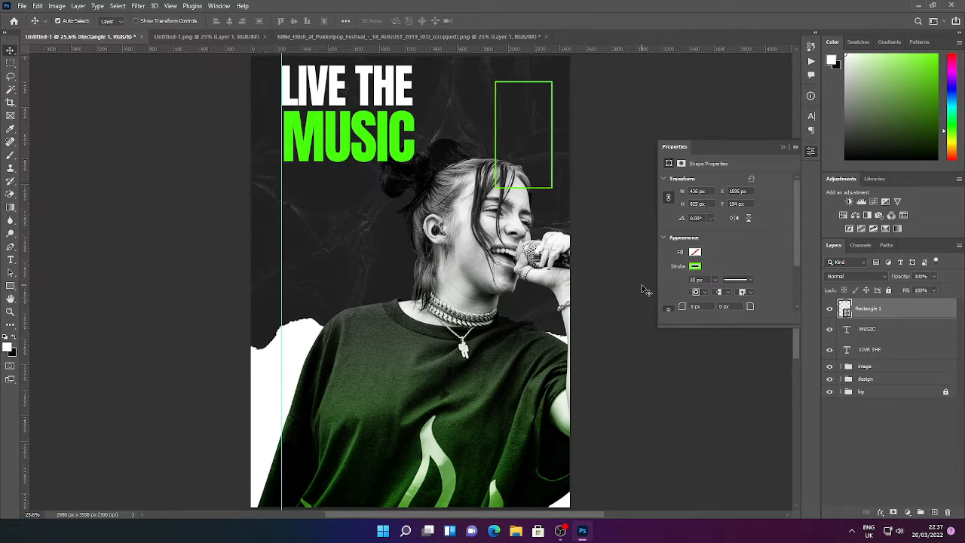
# Place the rectangle beneath the image group in the layer order and shift it up and left, level with the top of LIVE THE
pyautogui.moveTo(905, 304); pyautogui.dragTo(880, 371)
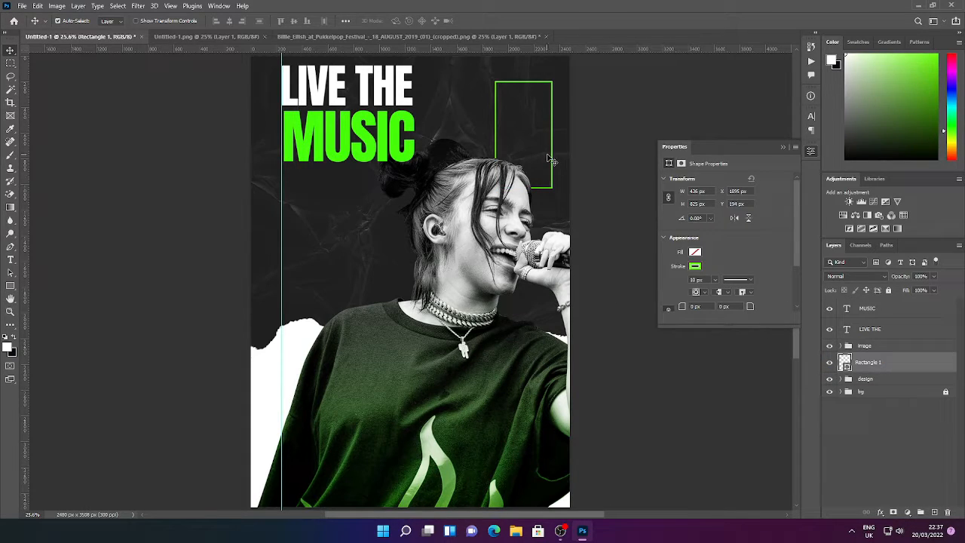
pyautogui.scroll(3, 551, 157)
pyautogui.moveTo(568, 114); pyautogui.dragTo(393, 358)
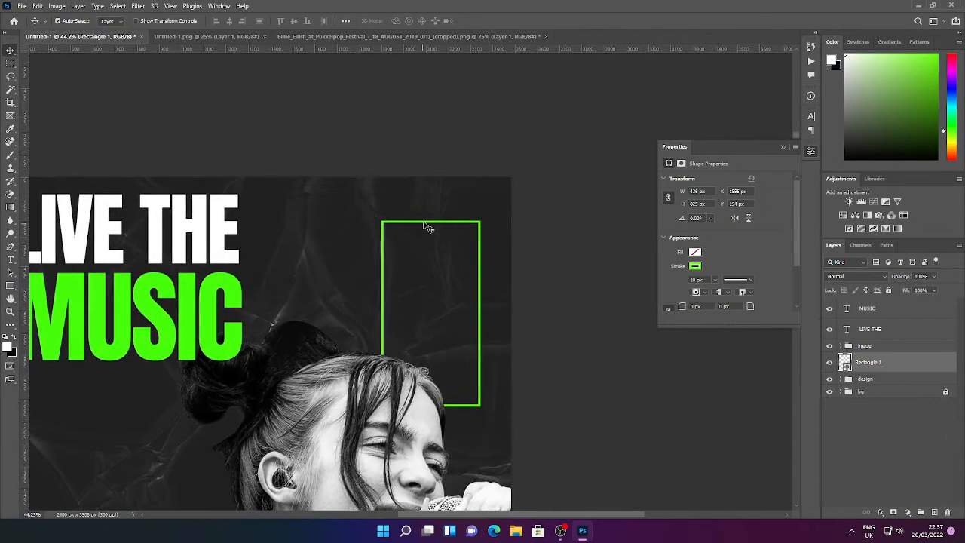
pyautogui.moveTo(393, 222); pyautogui.dragTo(387, 200)
pyautogui.click(782, 147)
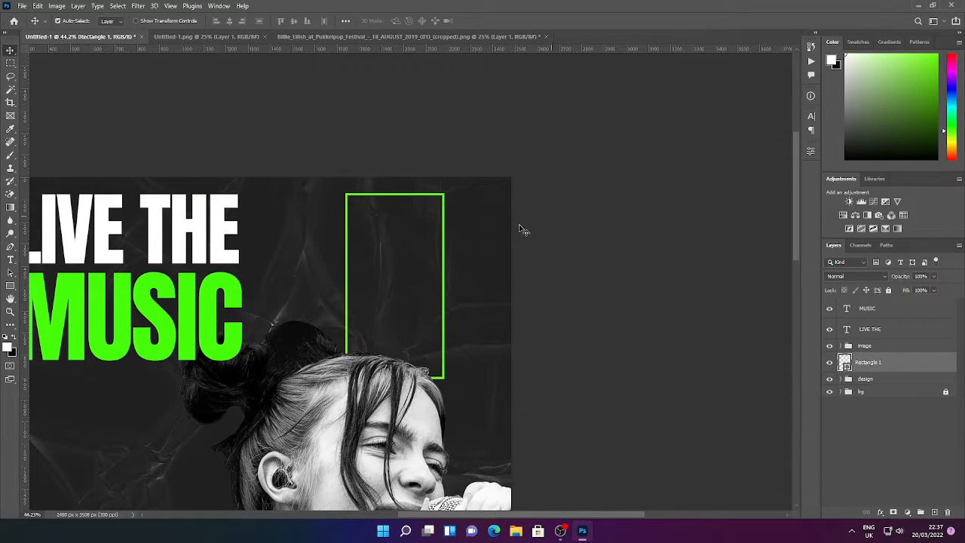
# Add a centred Anton 100 pt text with 20 and 12 stacked on two lines, in a layer above the rectangle
pyautogui.press('t')
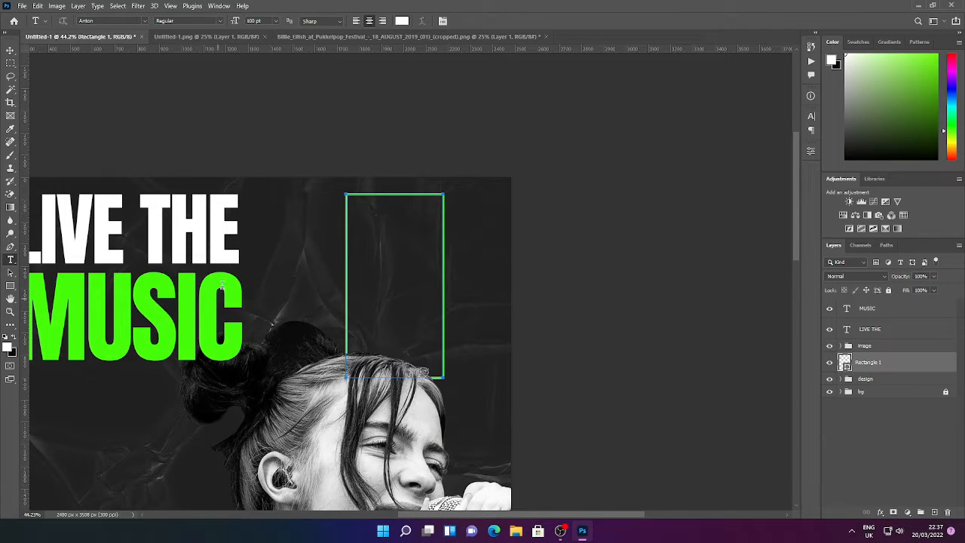
pyautogui.click(263, 252)
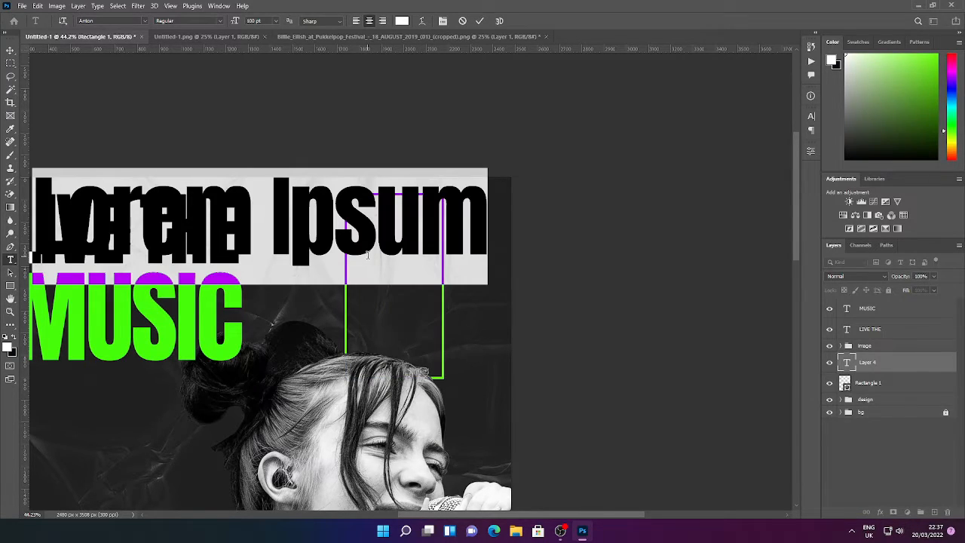
pyautogui.write('20')
pyautogui.press('Return')
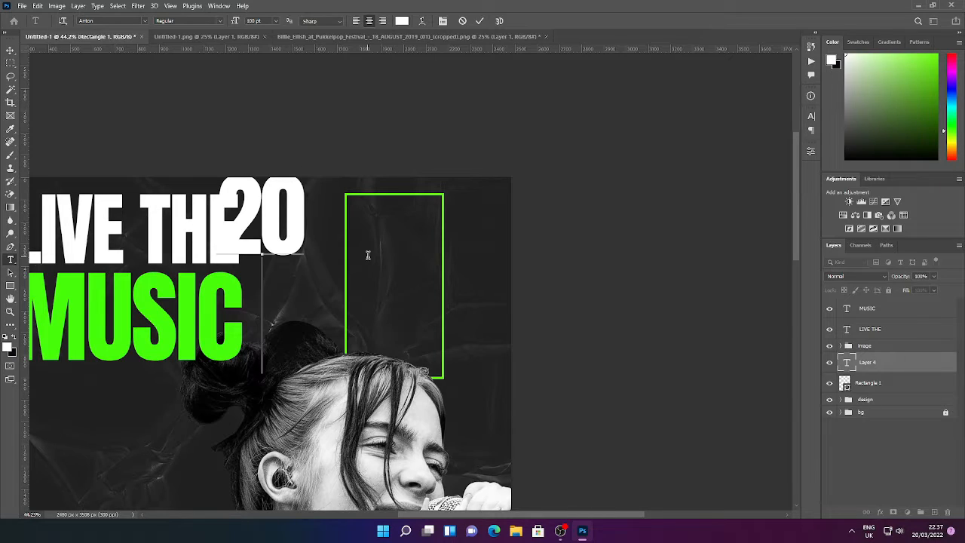
pyautogui.write('12')
pyautogui.hotkey('ctrl', 'Return')
pyautogui.press('2')
pyautogui.press('2')
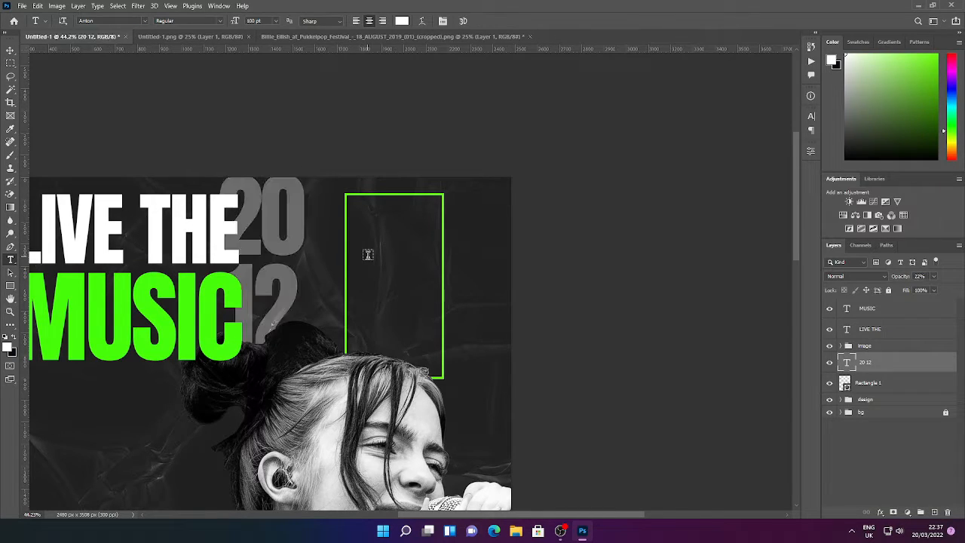
# Move the stacked date text over the green rectangle and add 22 as its third line
pyautogui.click(10, 50)
pyautogui.moveTo(290, 230); pyautogui.dragTo(384, 230)
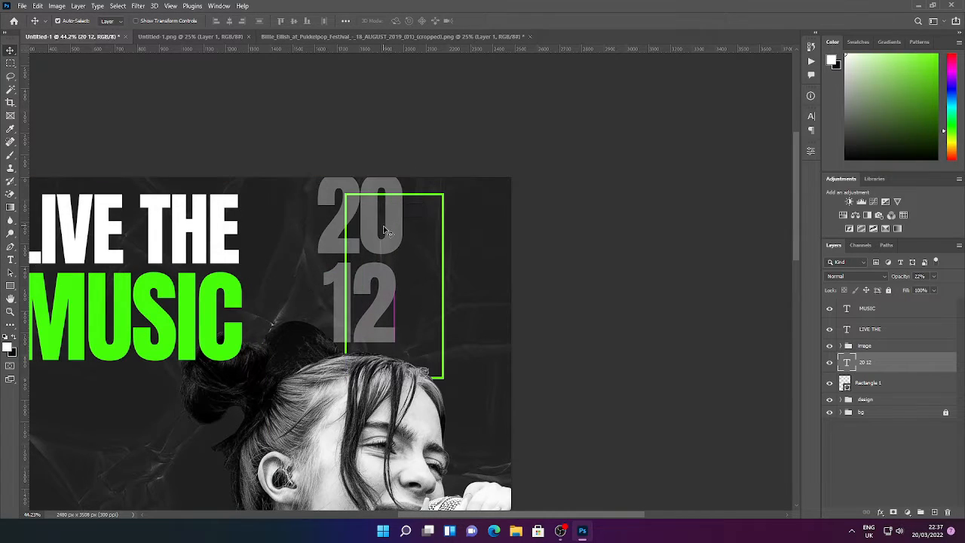
pyautogui.doubleClick(383, 296)
pyautogui.click(395, 310)
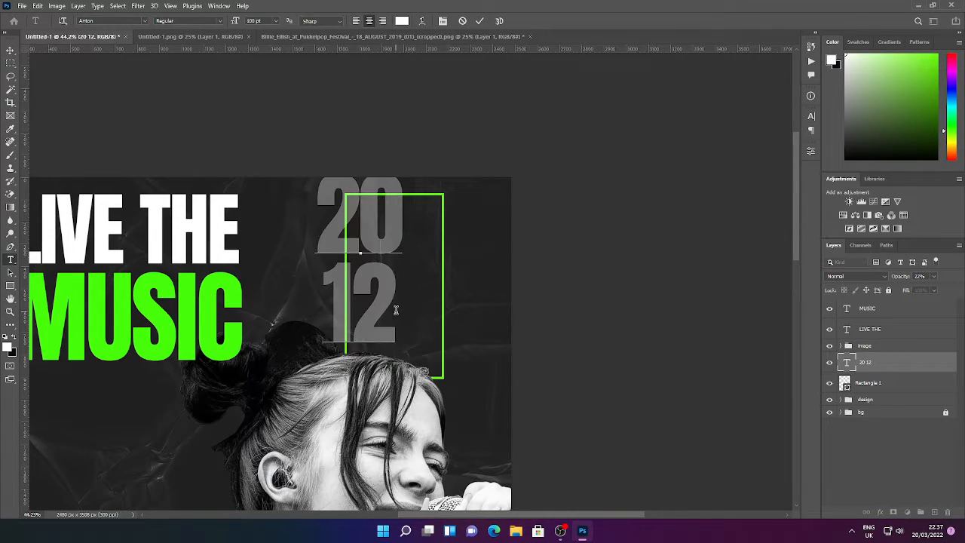
pyautogui.press('Return')
# Recolor all three lines of the date text with the green sampled from the word MUSIC
pyautogui.hotkey('ctrl', 'a')
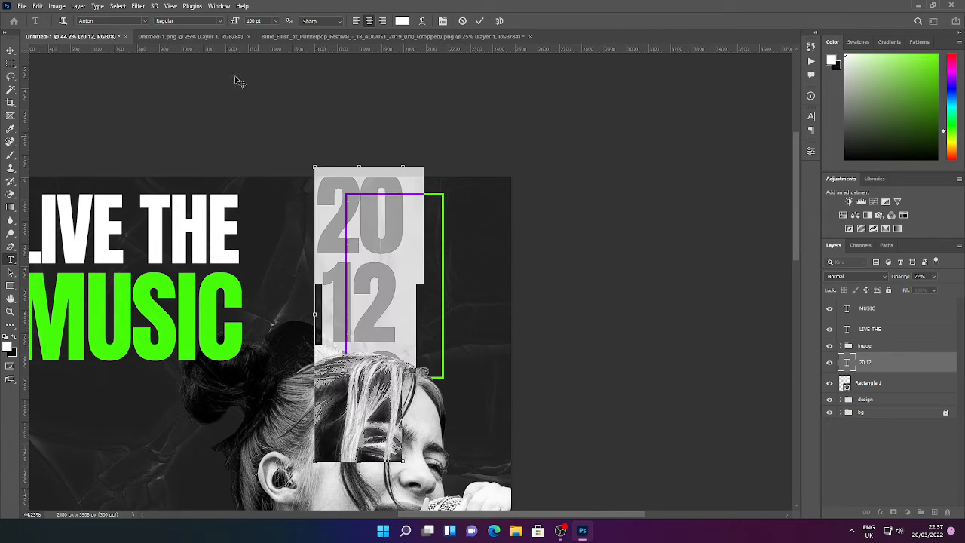
pyautogui.click(406, 21)
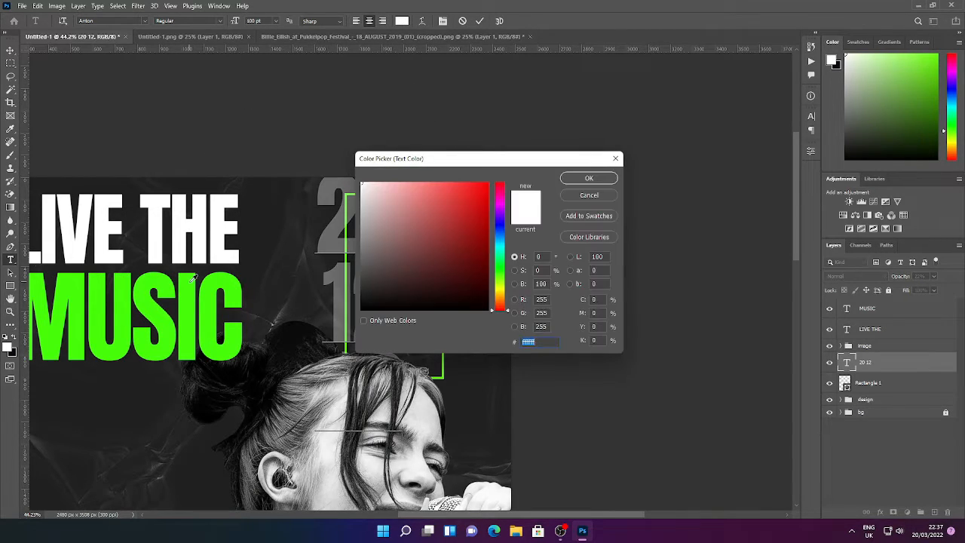
pyautogui.click(192, 293)
pyautogui.click(605, 181)
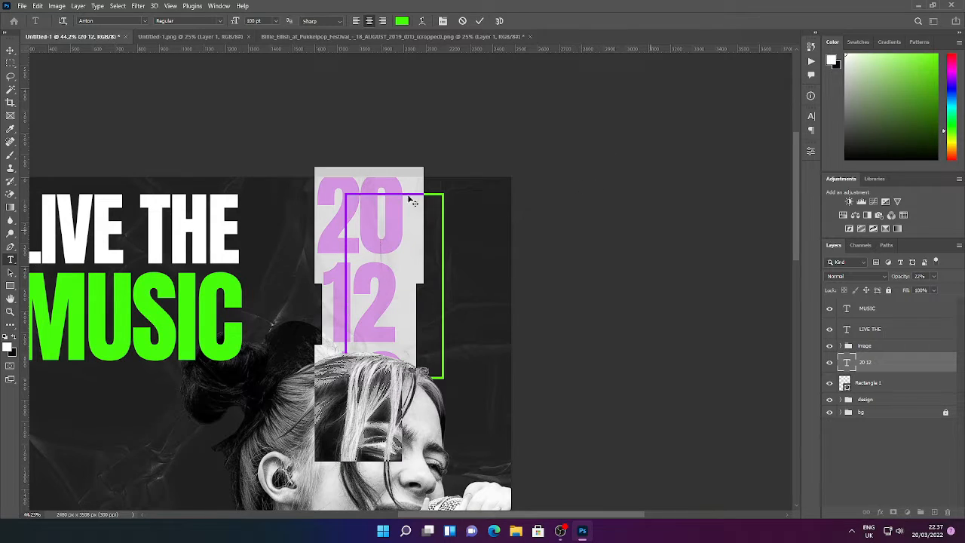
pyautogui.click(480, 21)
# Scale the date text to about 57%, fit it inside the green frame and set its opacity to 100%
pyautogui.click(11, 51)
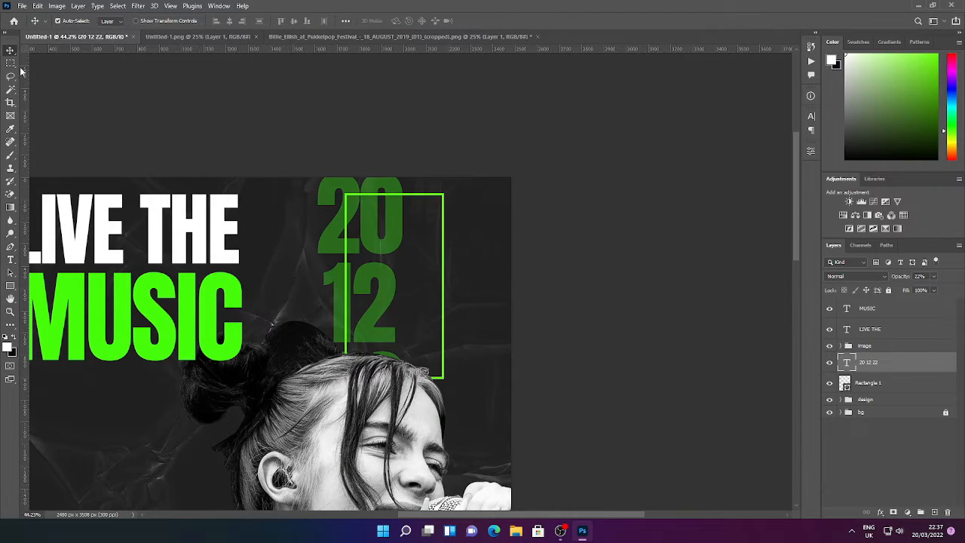
pyautogui.moveTo(369, 273); pyautogui.dragTo(410, 276)
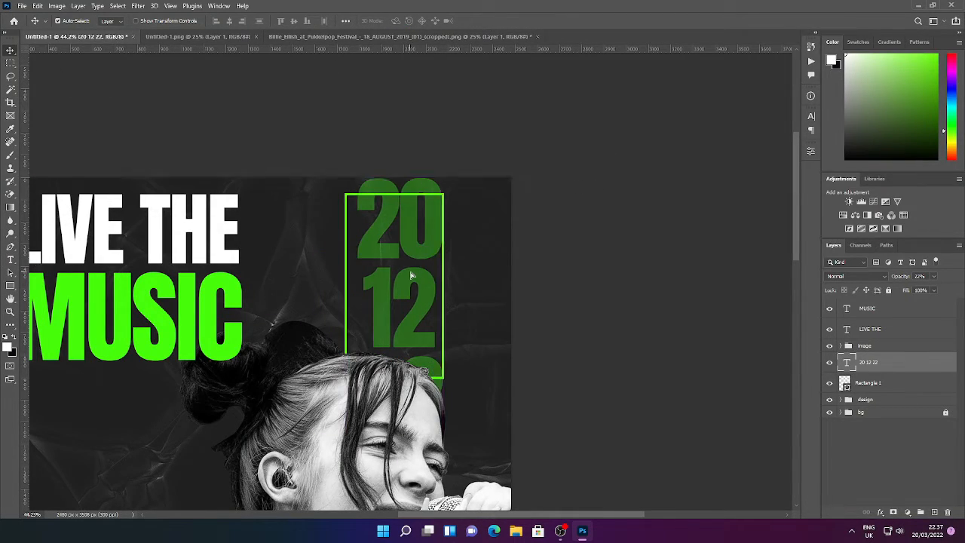
pyautogui.hotkey('ctrl', 't')
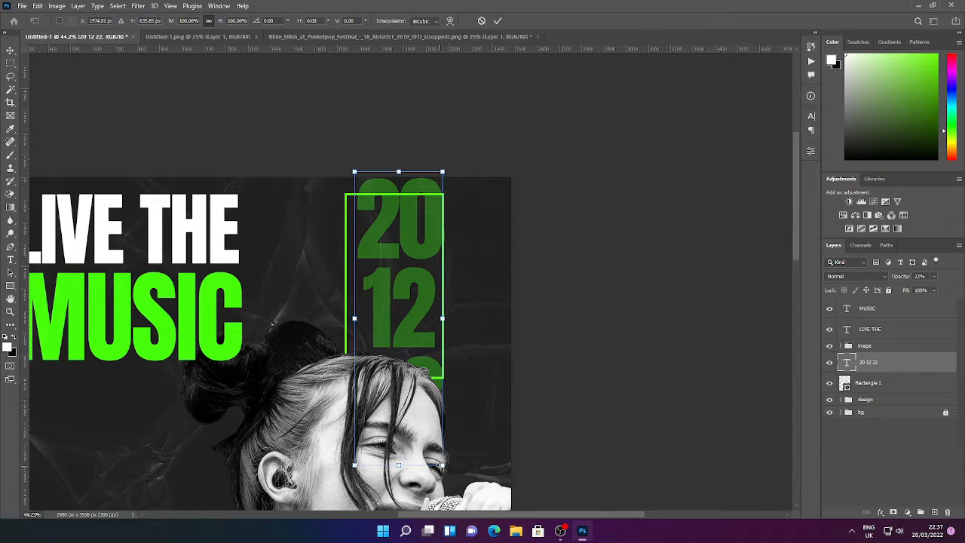
pyautogui.moveTo(442, 466); pyautogui.dragTo(406, 317)
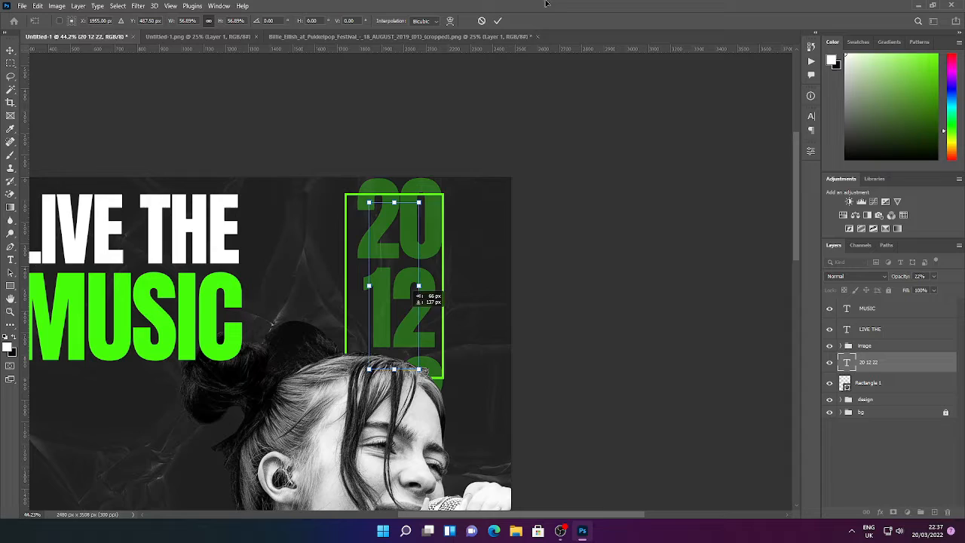
pyautogui.click(498, 21)
pyautogui.press('0')
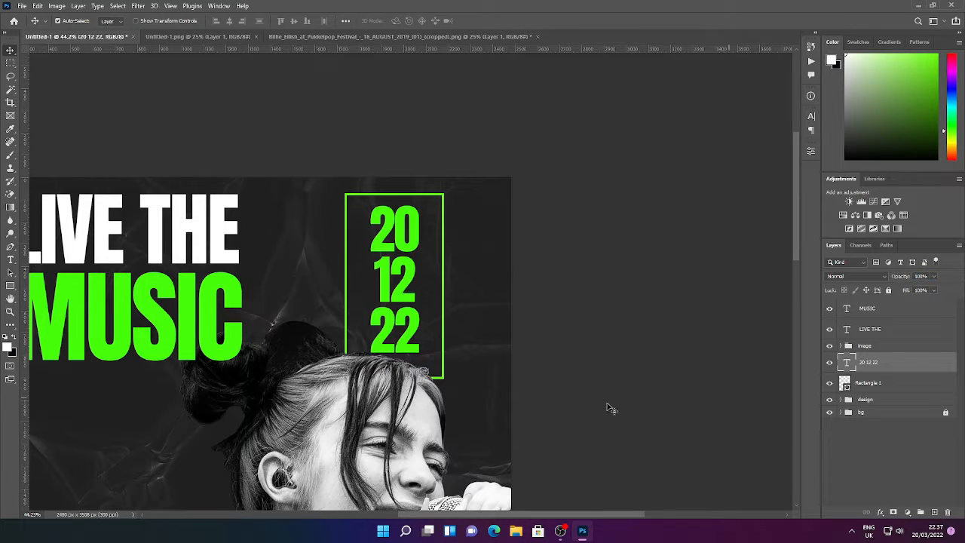
# Align the 20 12 22 date text to the vertical center of the green frame
pyautogui.scroll(-1, 424, 304)
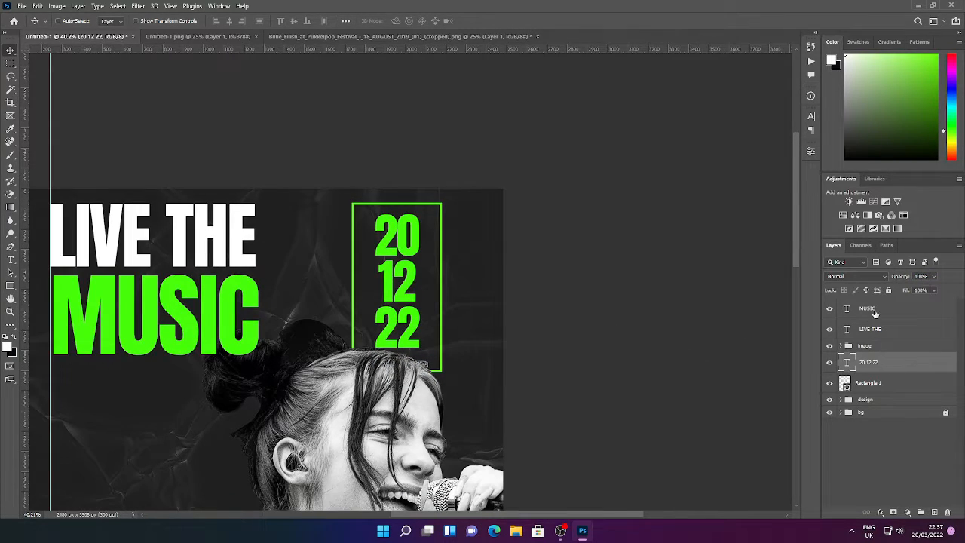
pyautogui.keyDown('shift'); pyautogui.click(865, 383); pyautogui.keyUp('shift')
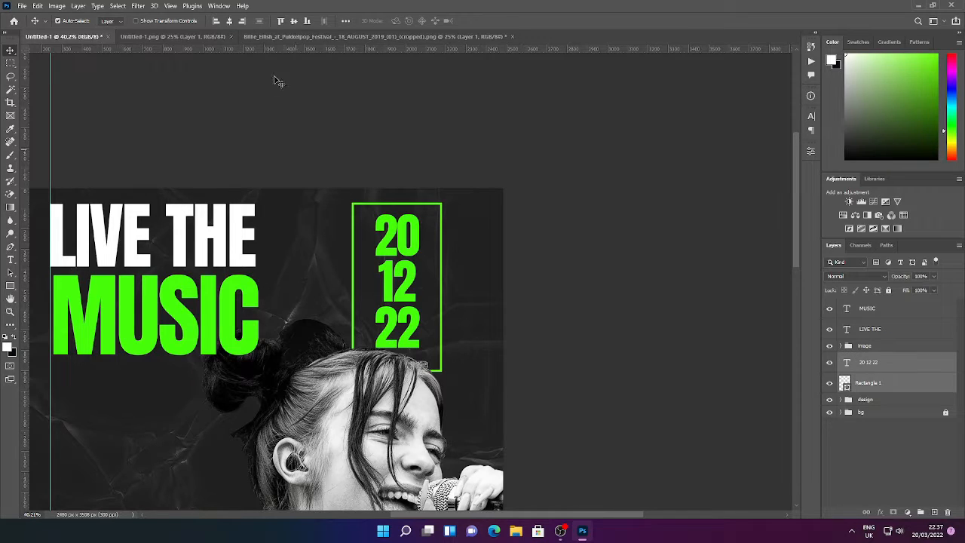
pyautogui.click(294, 21)
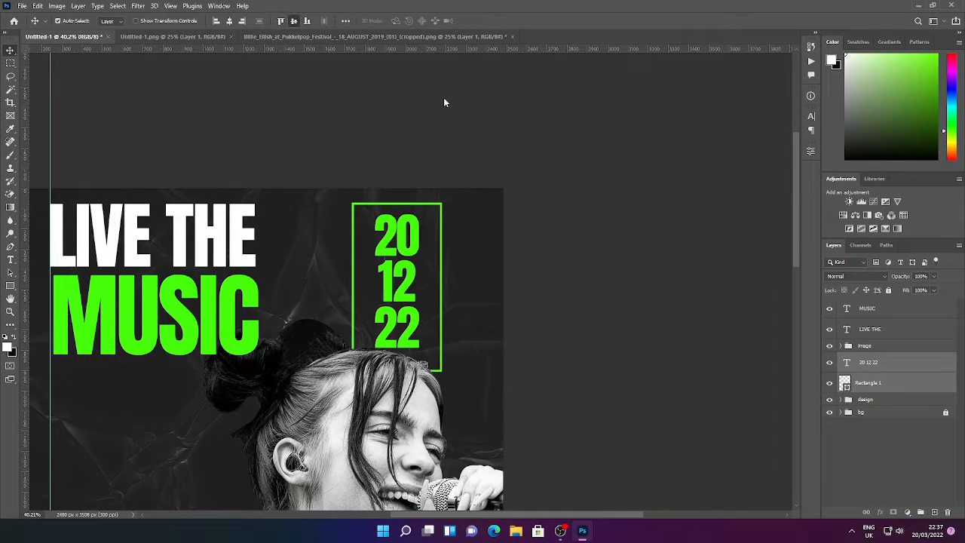
# In the image group's gradient fill, change the white color stop at location 65% to the date text's green, 48ff00
pyautogui.scroll(-18, 422, 422)
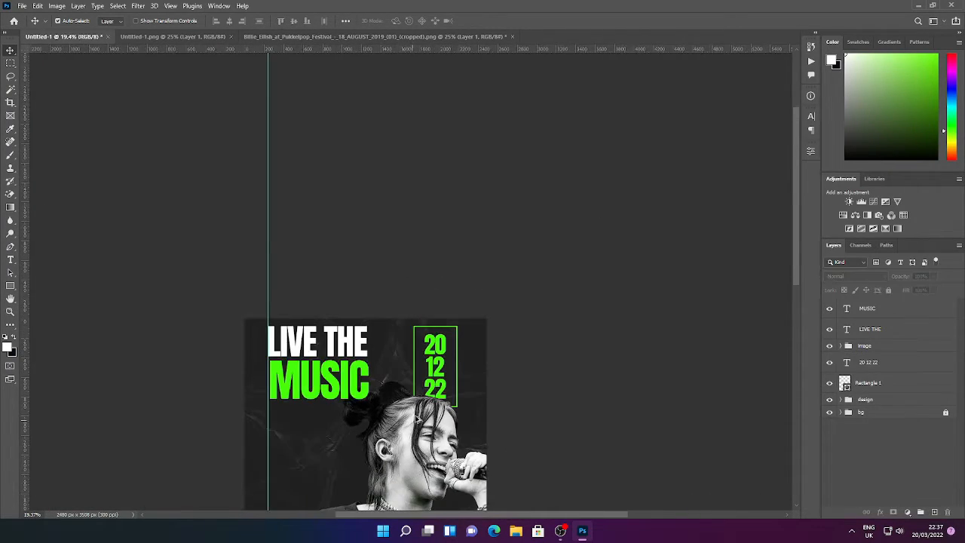
pyautogui.scroll(12, 403, 458)
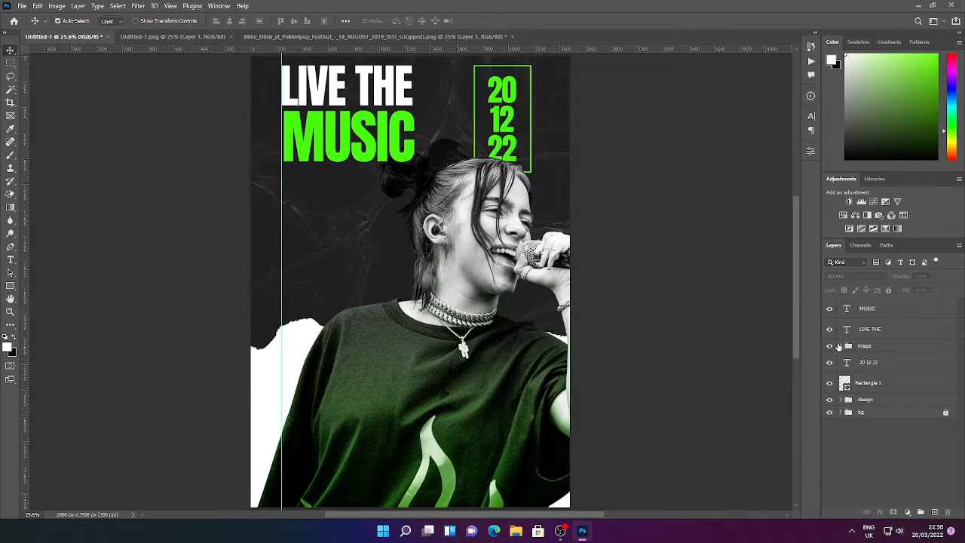
pyautogui.click(839, 346)
pyautogui.click(841, 346)
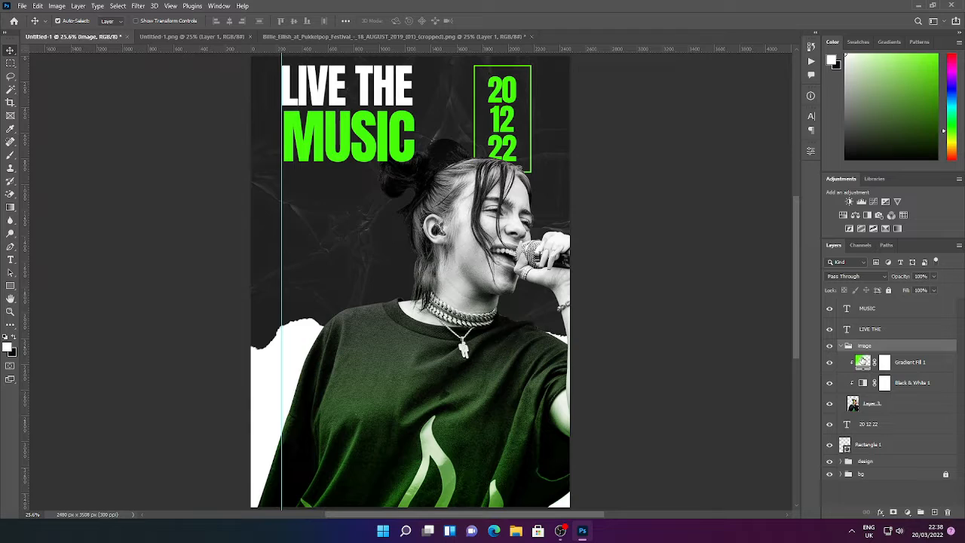
pyautogui.doubleClick(864, 362)
pyautogui.click(337, 110)
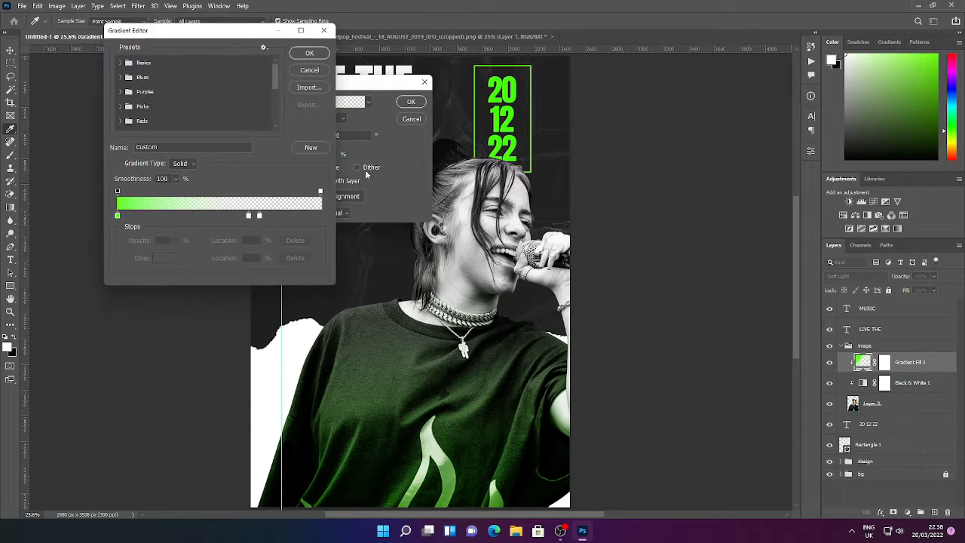
pyautogui.click(248, 216)
pyautogui.doubleClick(248, 216)
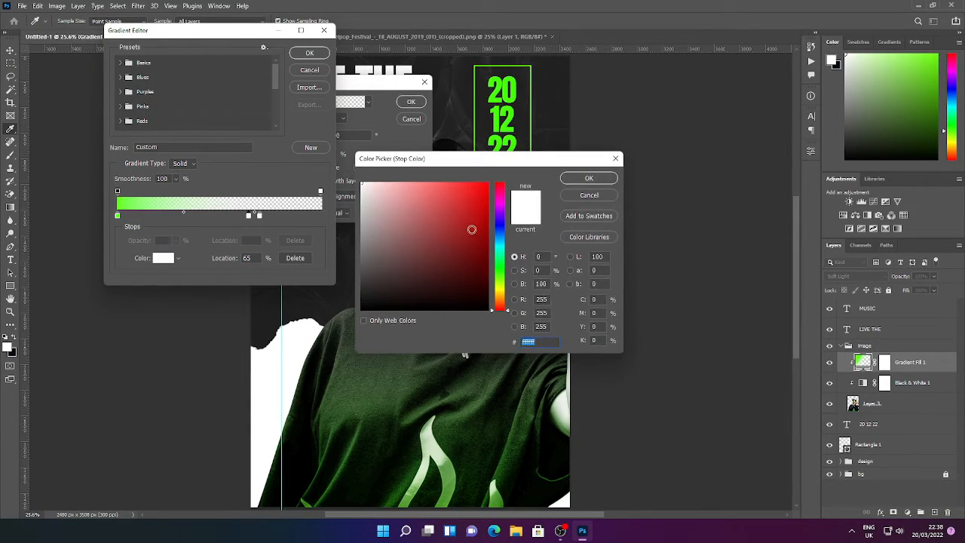
pyautogui.click(517, 77)
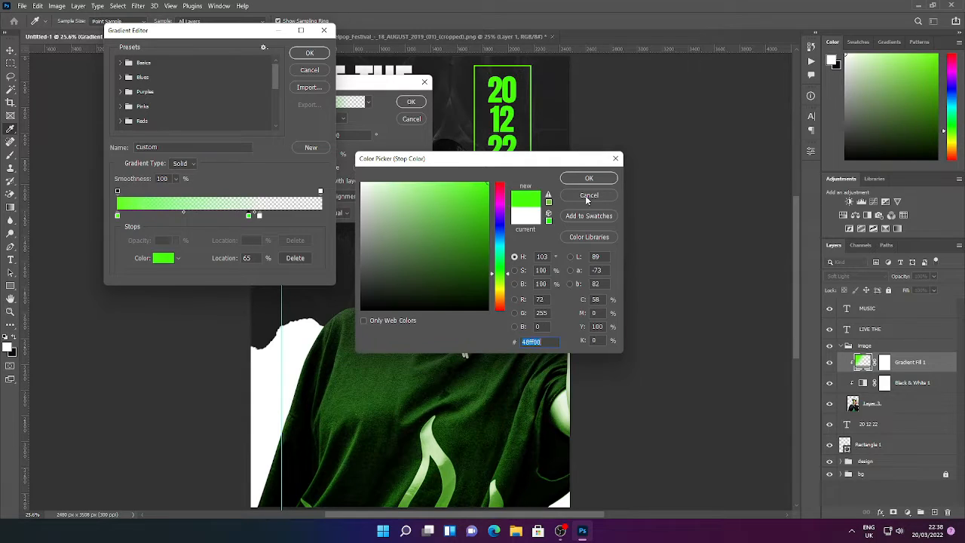
pyautogui.click(599, 183)
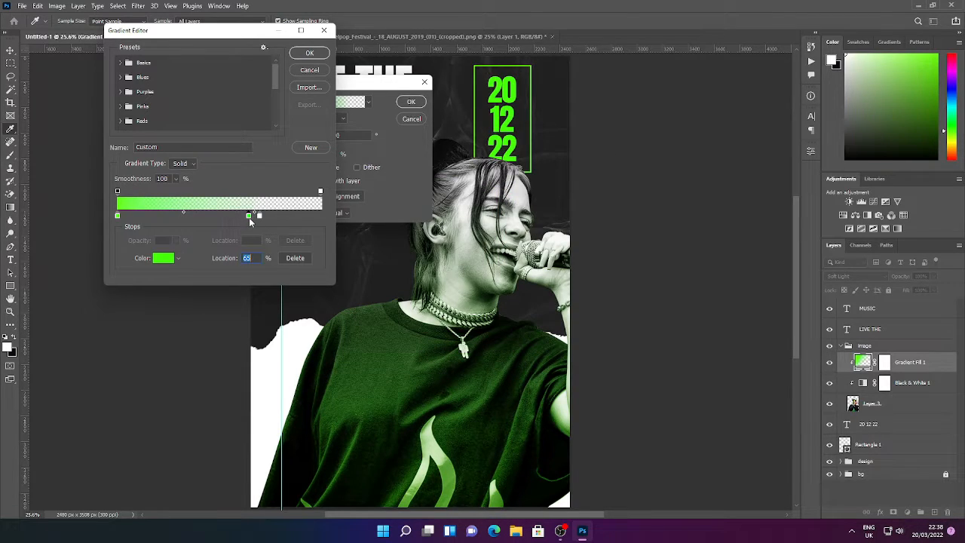
# Shift the green color stop toward the start of the gradient, set the white stop to location 53%, and apply the gradient fill
pyautogui.moveTo(249, 218); pyautogui.dragTo(226, 218)
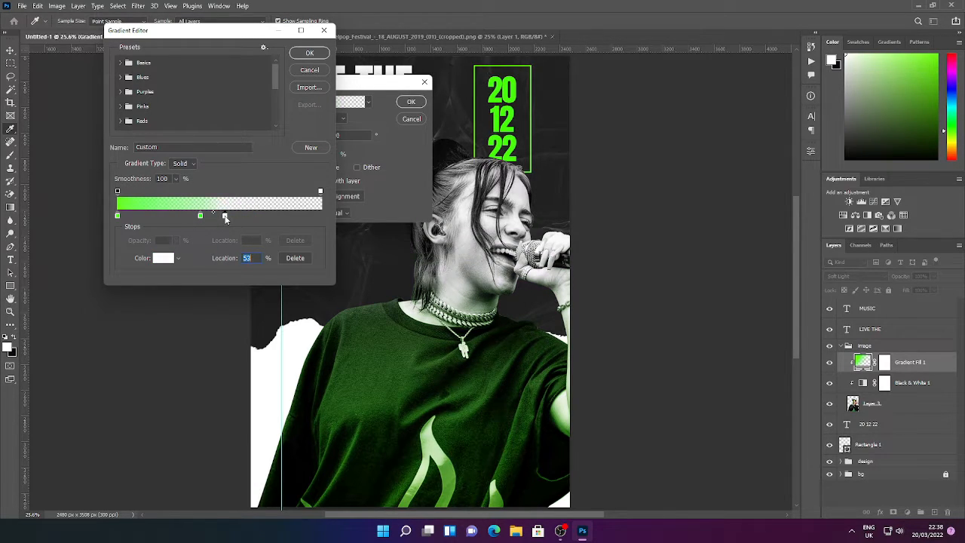
pyautogui.click(310, 54)
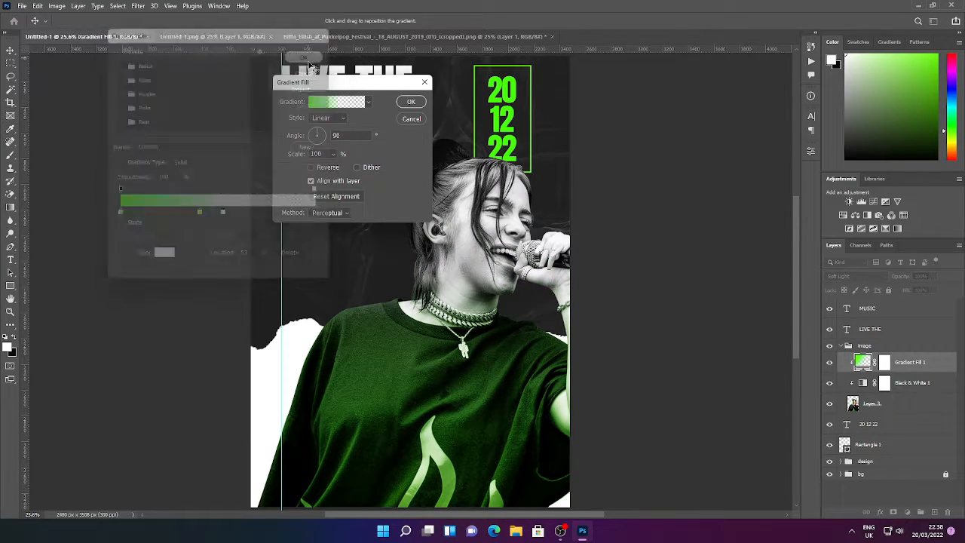
pyautogui.click(411, 103)
# Group the MUSIC and LIVE THE layers into a group named text and expand it
pyautogui.moveTo(897, 279)
pyautogui.mouseDown()
pyautogui.moveTo(888, 285)
pyautogui.moveTo(898, 285)
pyautogui.mouseUp()
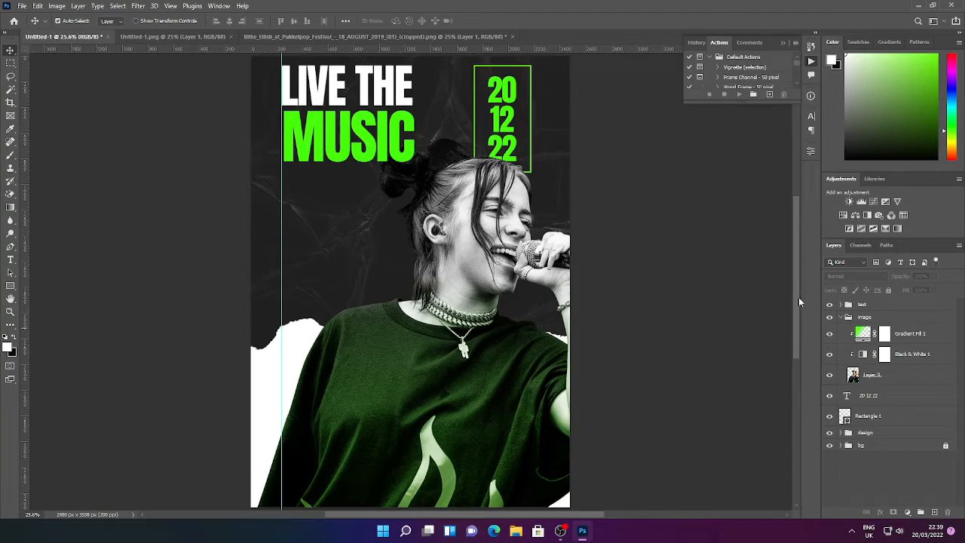
pyautogui.click(784, 43)
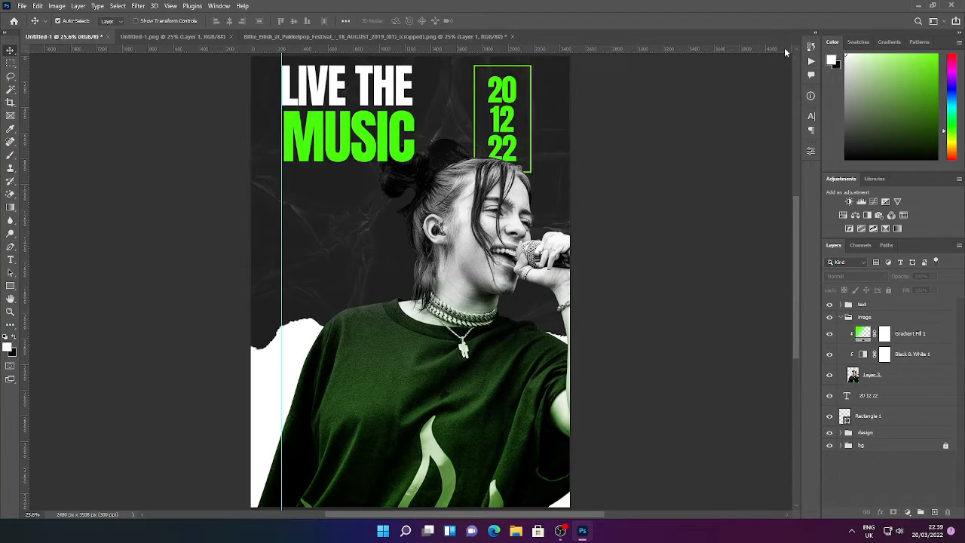
pyautogui.click(841, 305)
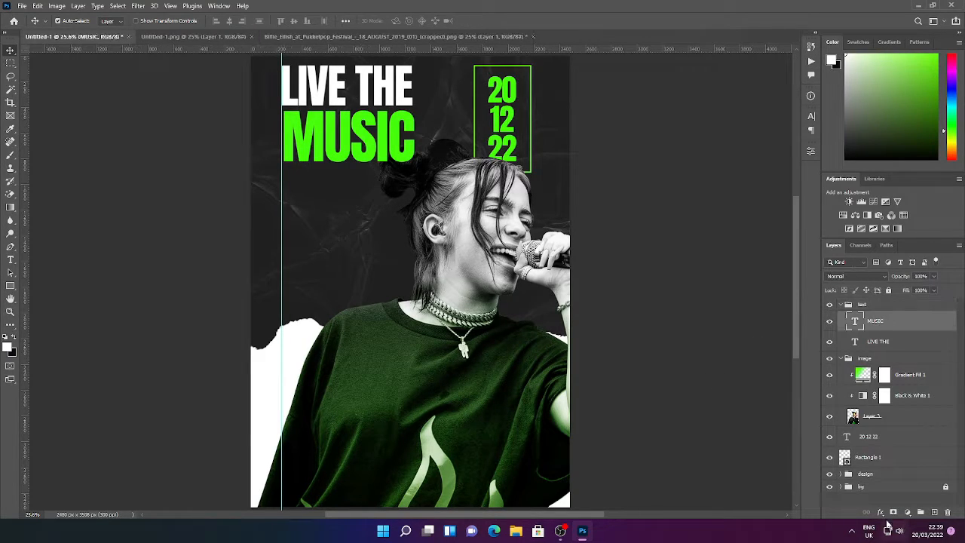
# Add a Lorem ipsum paragraph text box below MUSIC, about as wide as the headline, with a 14 pt font size
pyautogui.click(11, 260)
pyautogui.moveTo(284, 186); pyautogui.dragTo(411, 237)
pyautogui.moveTo(236, 21); pyautogui.dragTo(193, 36)
# Set the paragraph's leading to 16 pt and its tracking to 0, and align the text to the left
pyautogui.click(810, 150)
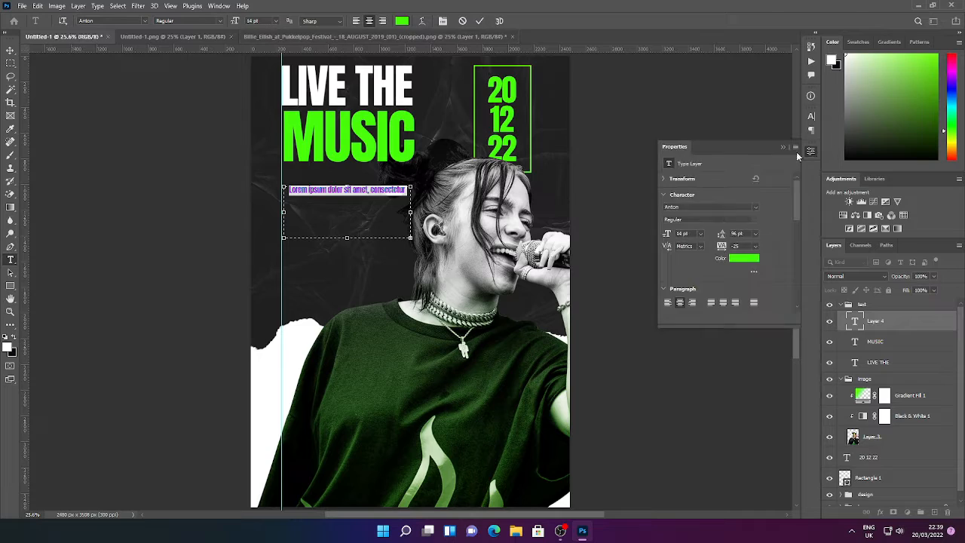
pyautogui.moveTo(720, 246); pyautogui.dragTo(679, 243)
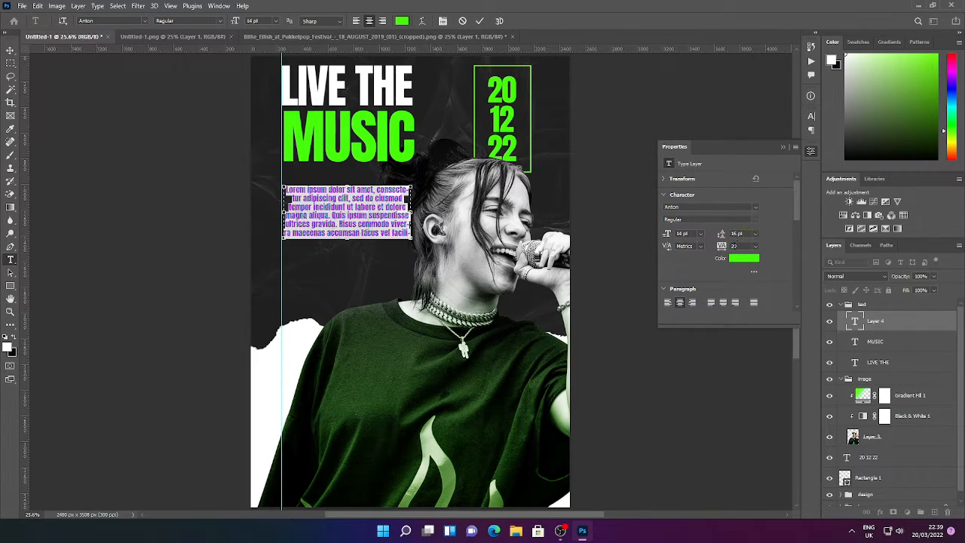
pyautogui.write('0')
pyautogui.press('Return')
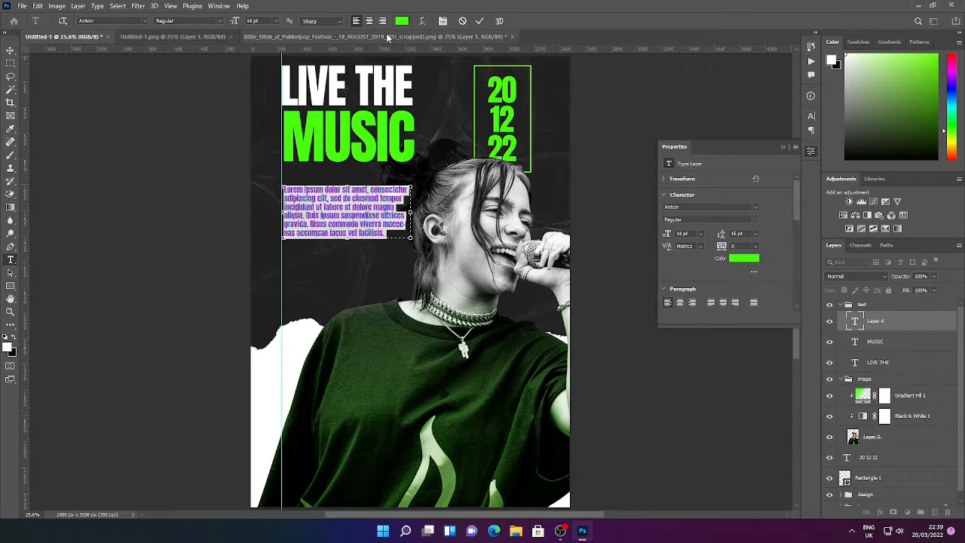
pyautogui.click(479, 21)
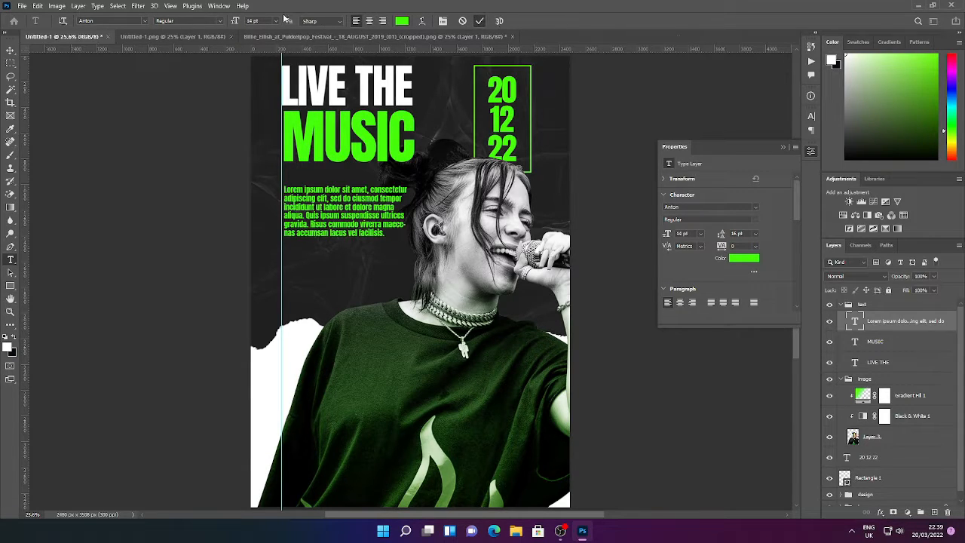
# Change the paragraph's font to Montserrat Regular and its color to white, ffffff
pyautogui.click(756, 208)
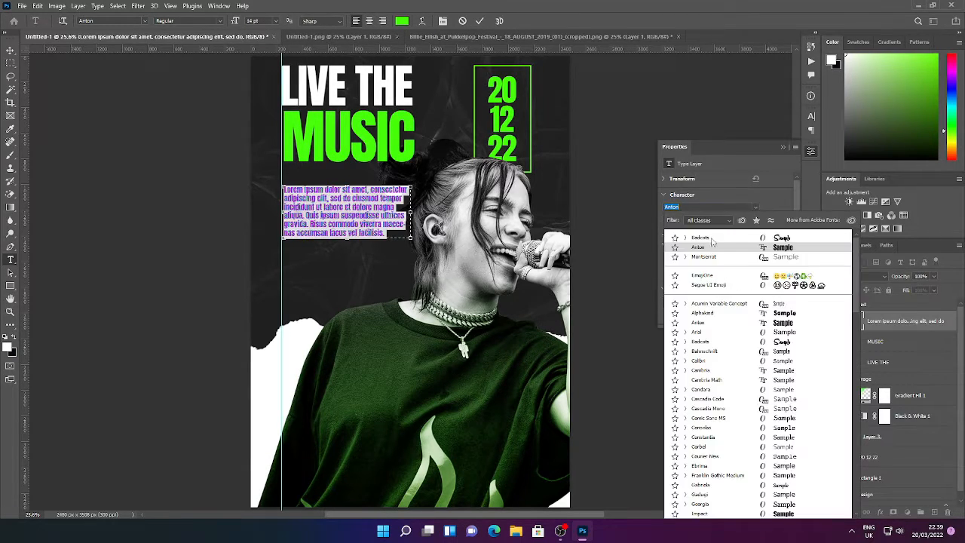
pyautogui.click(713, 258)
pyautogui.click(739, 220)
pyautogui.click(713, 254)
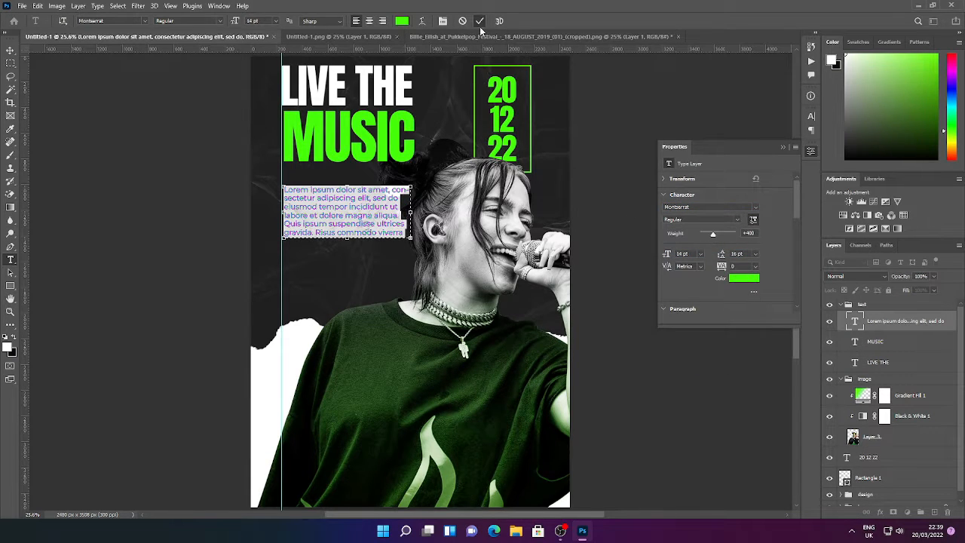
pyautogui.click(834, 314)
pyautogui.click(743, 277)
pyautogui.click(364, 186)
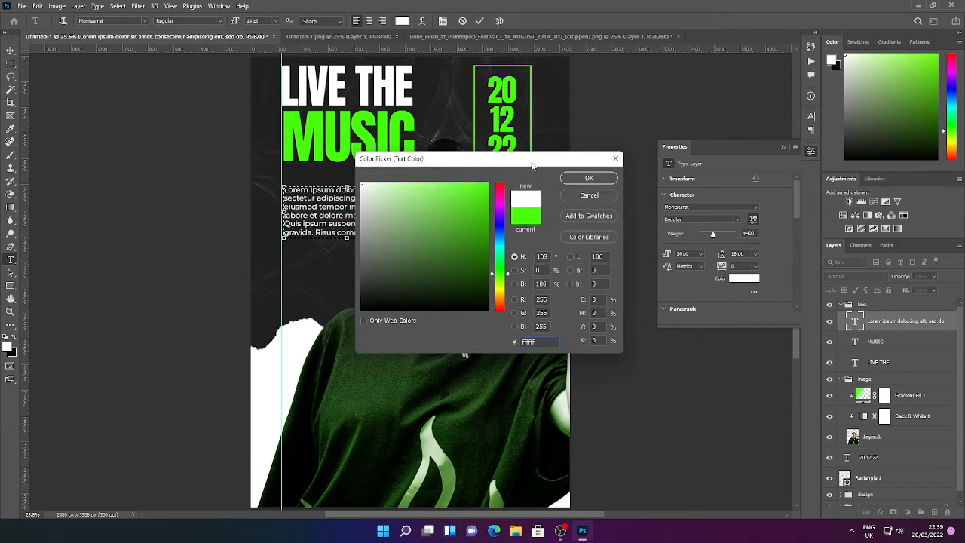
pyautogui.click(588, 179)
# Shorten the Lorem ipsum paragraph by deleting the words between "magna ali" and "maecenas accumsan"
pyautogui.moveTo(407, 234); pyautogui.dragTo(306, 224)
pyautogui.press('BackSpace')
pyautogui.press('BackSpace')
pyautogui.press('BackSpace')
pyautogui.press('BackSpace')
pyautogui.press('BackSpace')
pyautogui.press('BackSpace')
pyautogui.press('BackSpace')
pyautogui.press('BackSpace')
pyautogui.press('BackSpace')
pyautogui.press('BackSpace')
pyautogui.press('BackSpace')
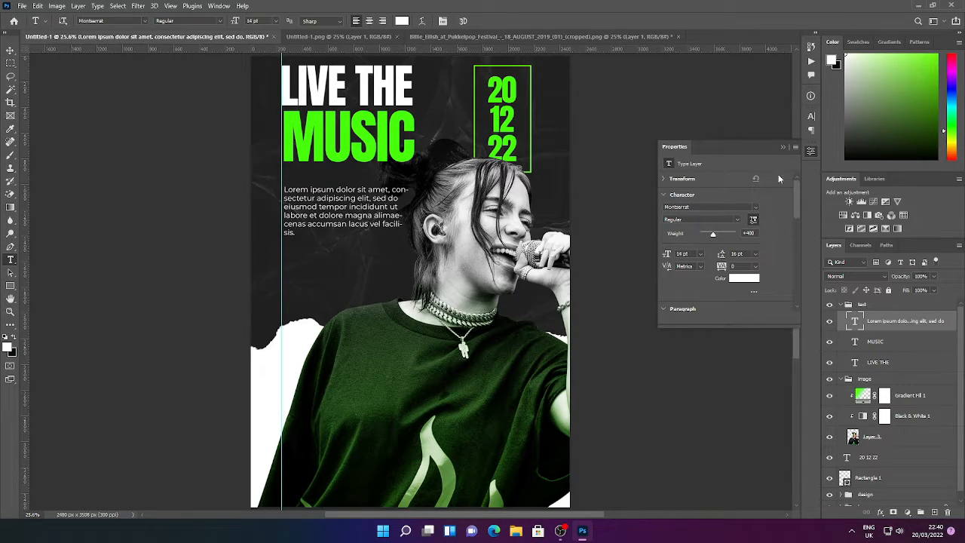
# Nudge the paragraph slightly upward, closer to the MUSIC line
pyautogui.click(783, 147)
pyautogui.click(10, 50)
pyautogui.hotkey('shift', 'Up')
pyautogui.hotkey('shift', 'Up')
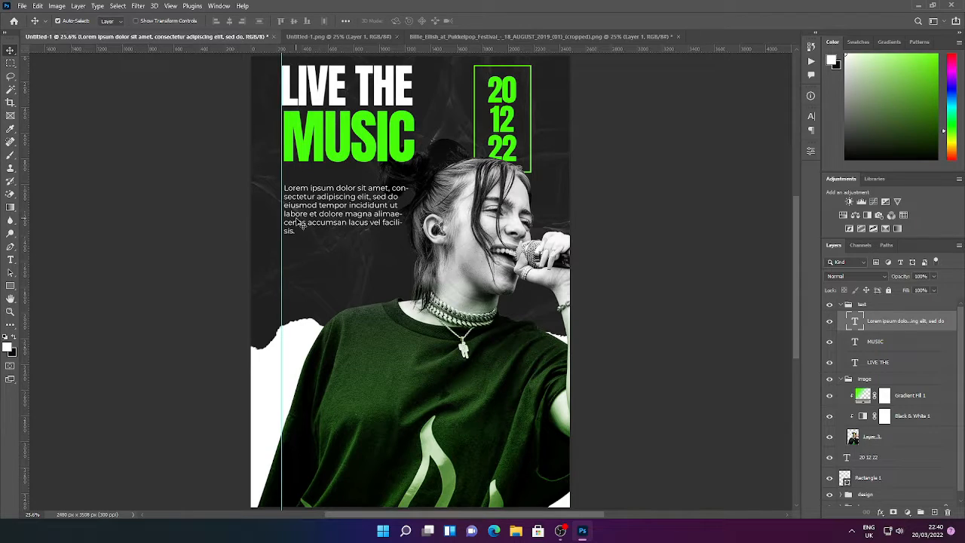
# Collapse the text group, add an empty layer above it and open the brush presets
pyautogui.click(841, 303)
pyautogui.click(934, 512)
pyautogui.press('b')
pyautogui.rightClick(498, 258)
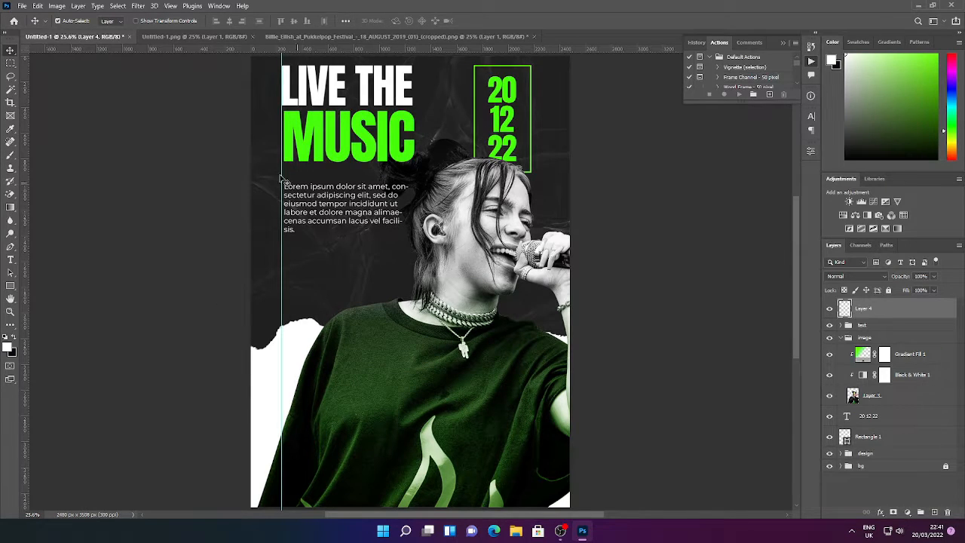
# Reduce the Lorem ipsum paragraph's font size to 10 pt
pyautogui.click(337, 210)
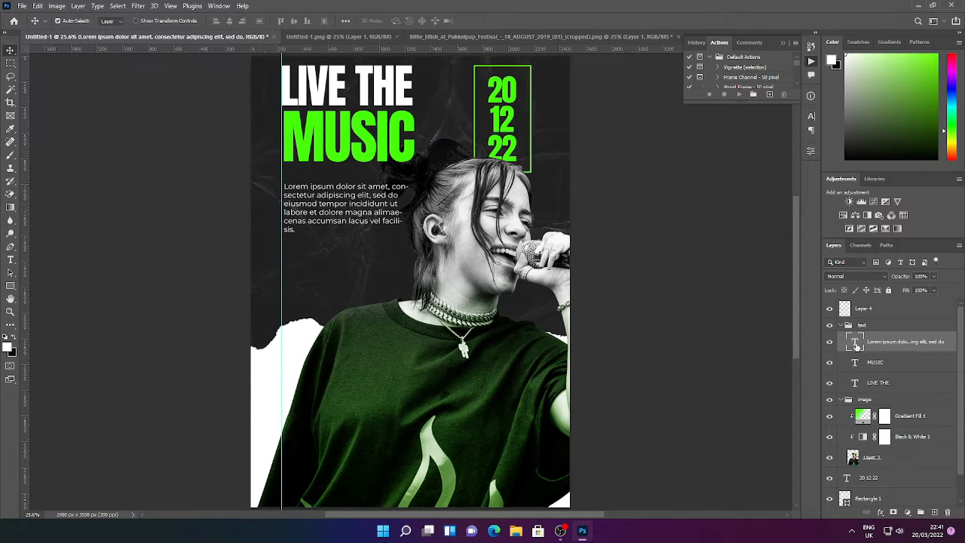
pyautogui.doubleClick(856, 344)
pyautogui.moveTo(237, 22); pyautogui.dragTo(231, 22)
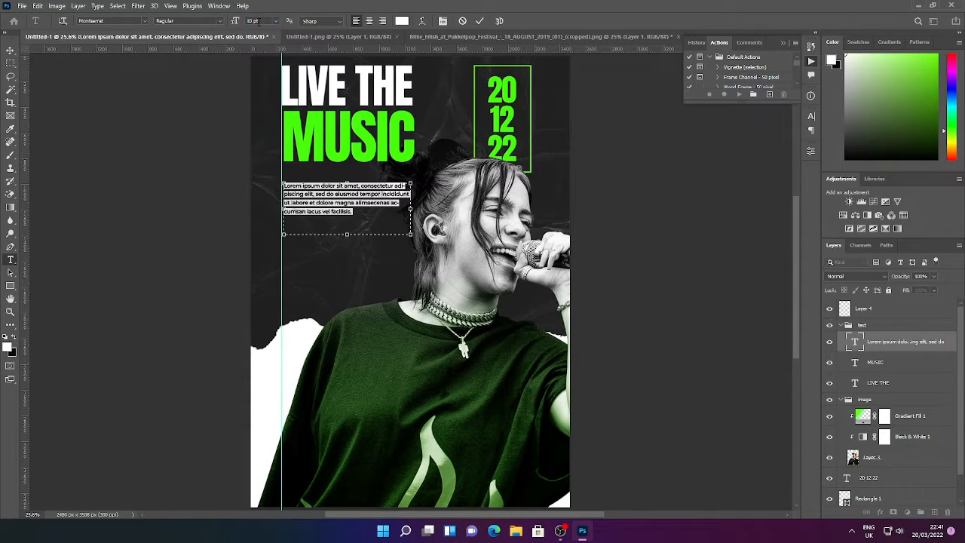
pyautogui.click(479, 20)
pyautogui.press('v')
# On the empty Layer 4, paint a torn-edged block in MUSIC's green at the poster's left edge, just below the paragraph's level
pyautogui.click(875, 309)
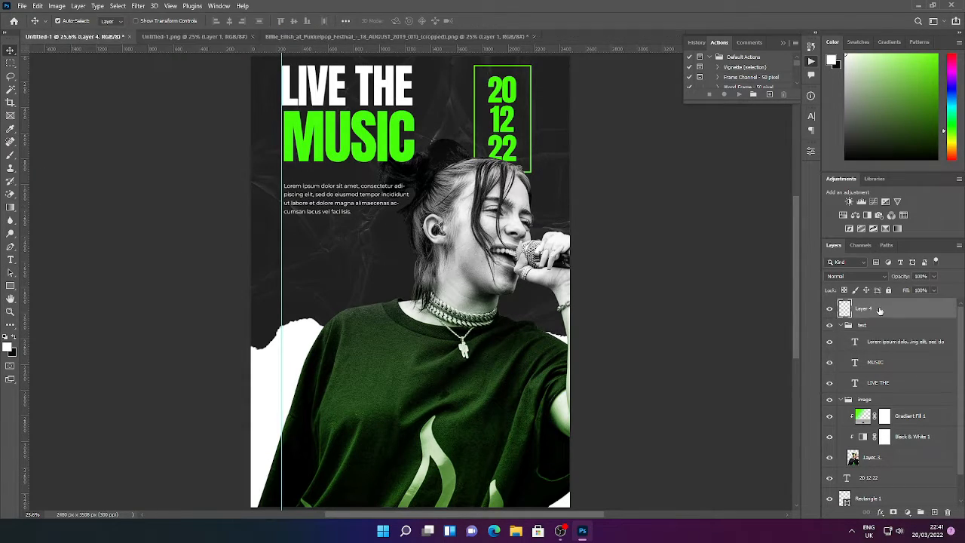
pyautogui.press('b')
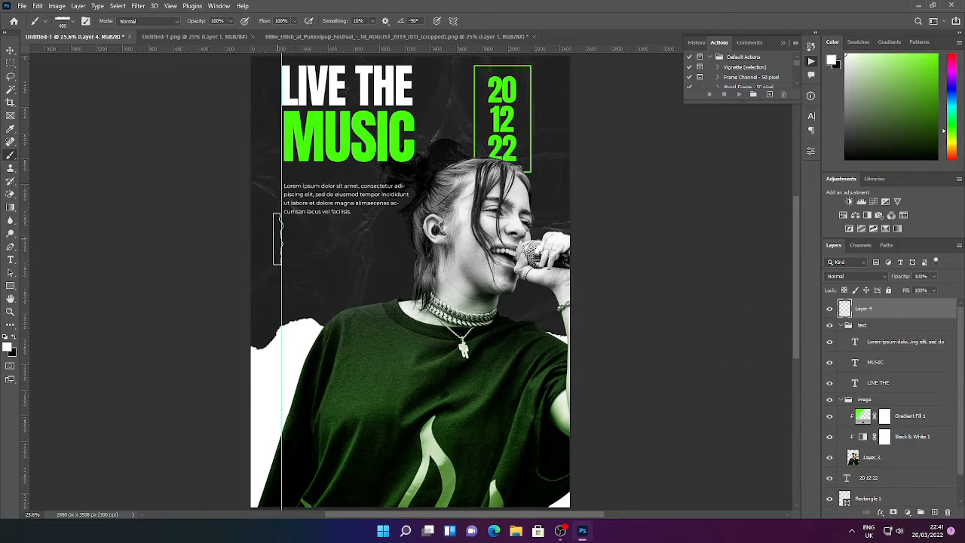
pyautogui.moveTo(277, 240); pyautogui.dragTo(161, 252)
pyautogui.hotkey('ctrl', 'z')
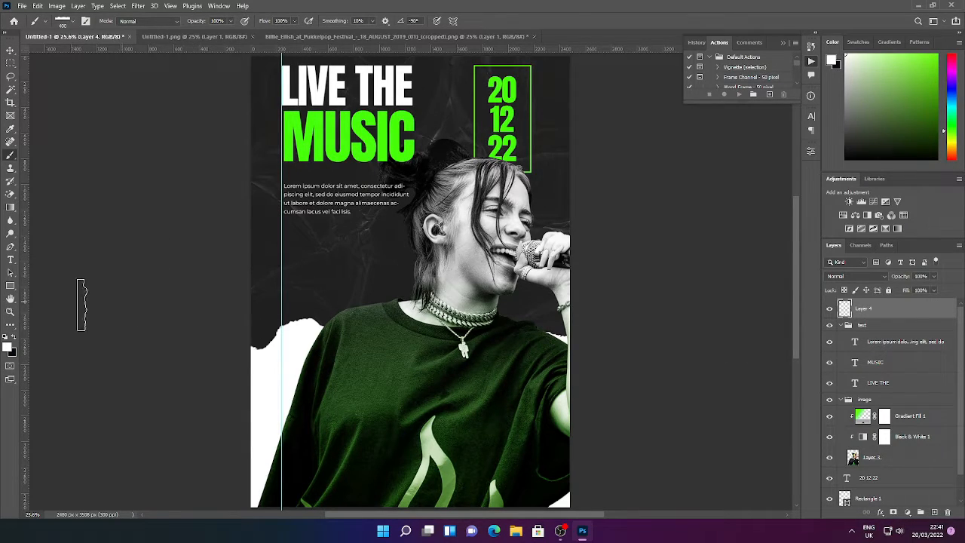
pyautogui.click(7, 347)
pyautogui.click(332, 148)
pyautogui.click(601, 182)
pyautogui.moveTo(274, 232); pyautogui.dragTo(136, 232)
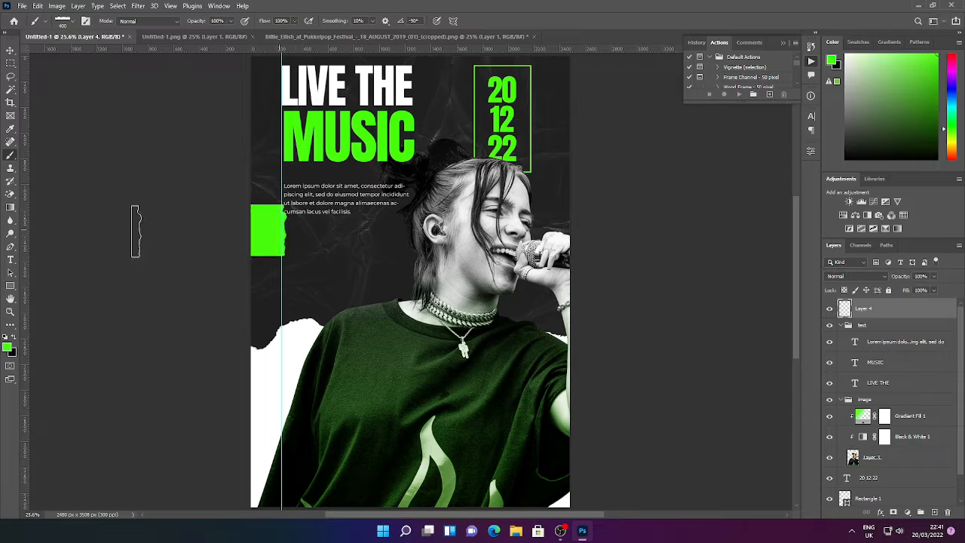
pyautogui.hotkey('ctrl', 'z')
pyautogui.moveTo(275, 237); pyautogui.dragTo(62, 218)
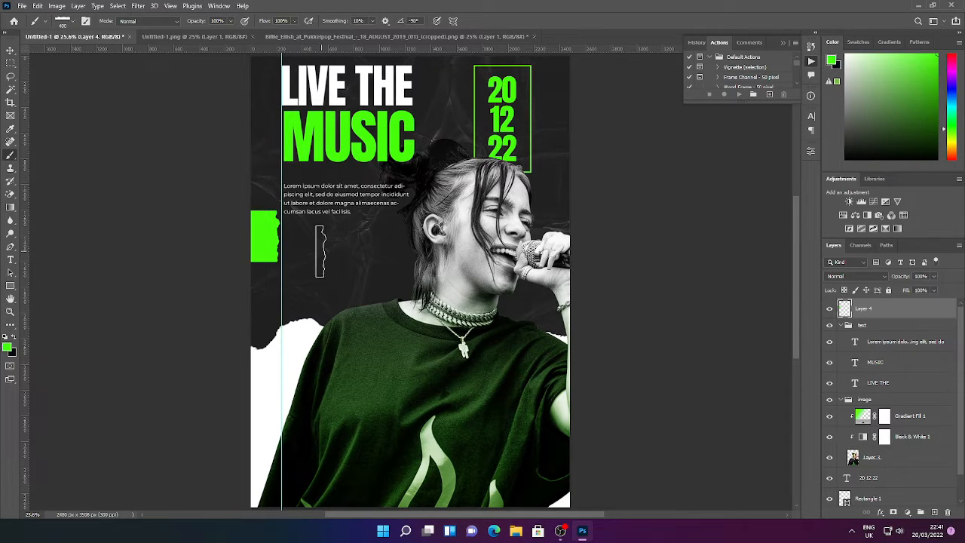
# Above the collapsed text group, add a text line reading FOR MORE INFORMATION below the paragraph
pyautogui.click(841, 325)
pyautogui.click(862, 325)
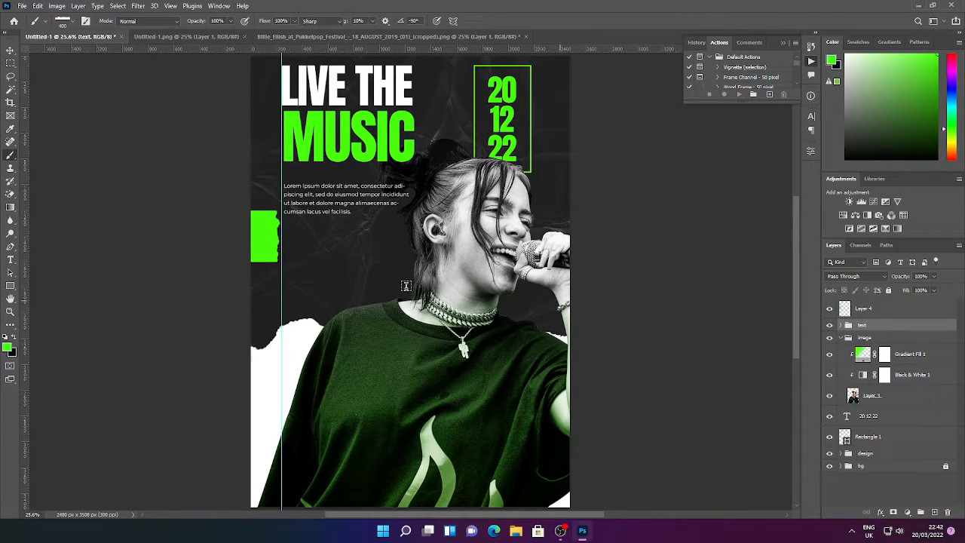
pyautogui.press('t')
pyautogui.click(308, 249)
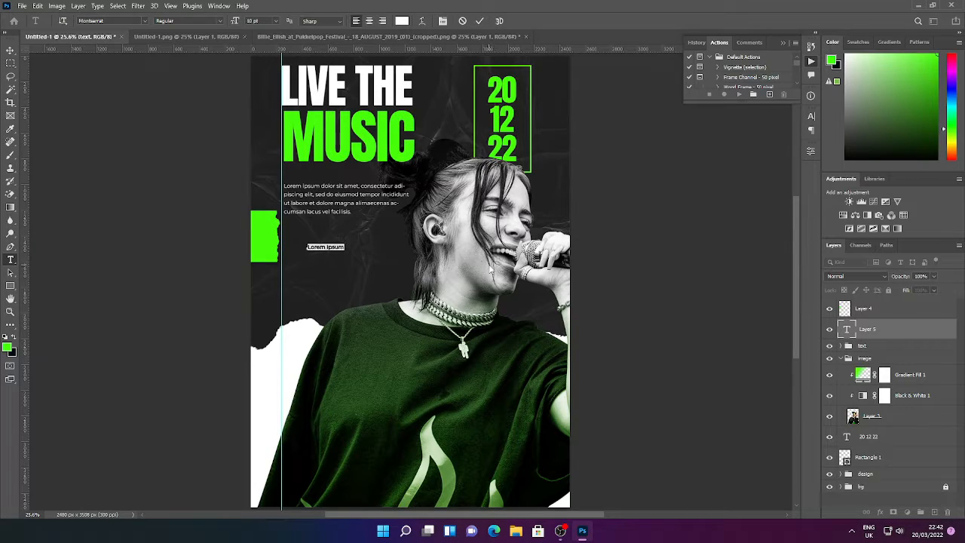
pyautogui.press('BackSpace')
pyautogui.write('FOR MORE INFORMATION')
# Set the FOR MORE INFORMATION text to the Anton font and color it with the green sampled from MUSIC
pyautogui.hotkey('ctrl', 'a')
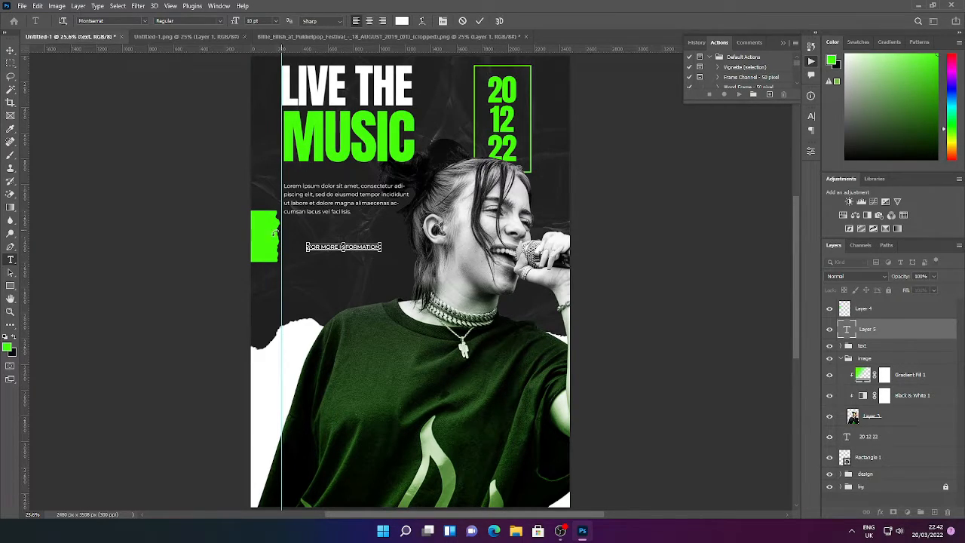
pyautogui.click(810, 117)
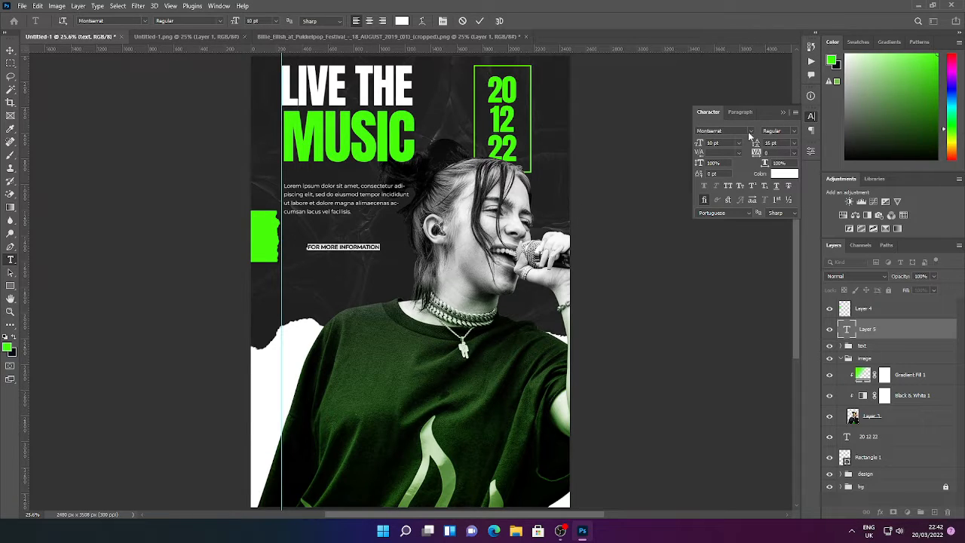
pyautogui.click(750, 131)
pyautogui.click(760, 164)
pyautogui.click(784, 173)
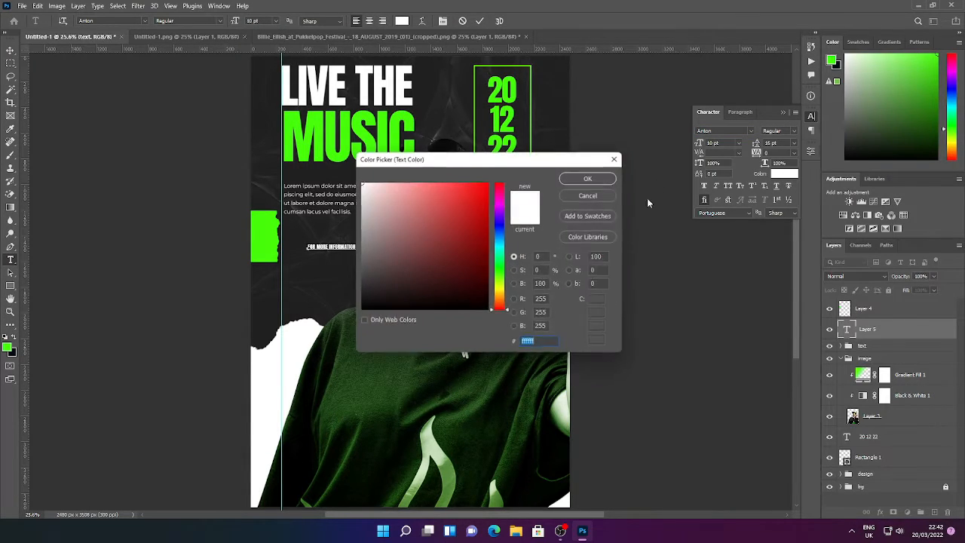
pyautogui.click(390, 129)
pyautogui.click(588, 178)
pyautogui.click(479, 20)
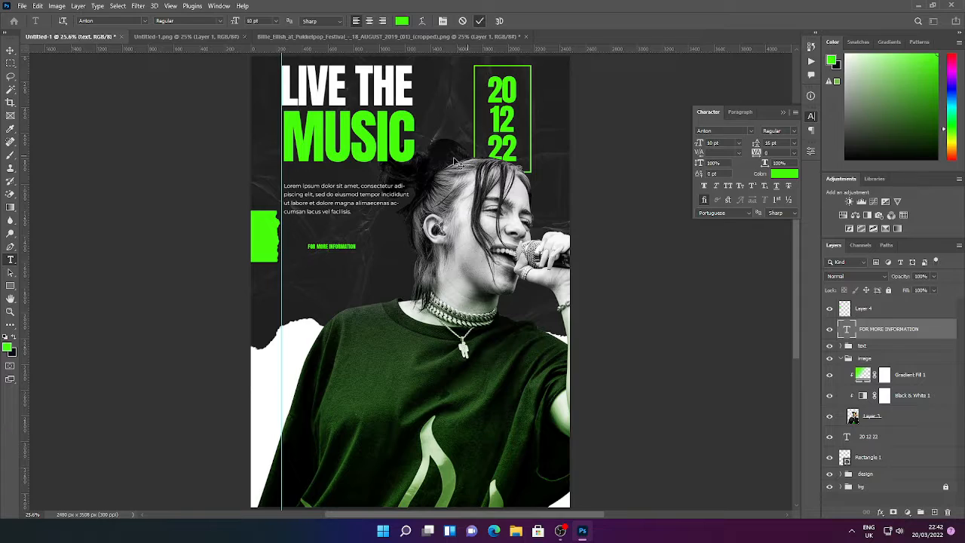
# Scale FOR MORE INFORMATION to about 225% and place it directly below the paragraph, aligned with the vertical guide
pyautogui.hotkey('ctrl', 't')
pyautogui.moveTo(356, 252); pyautogui.dragTo(396, 228)
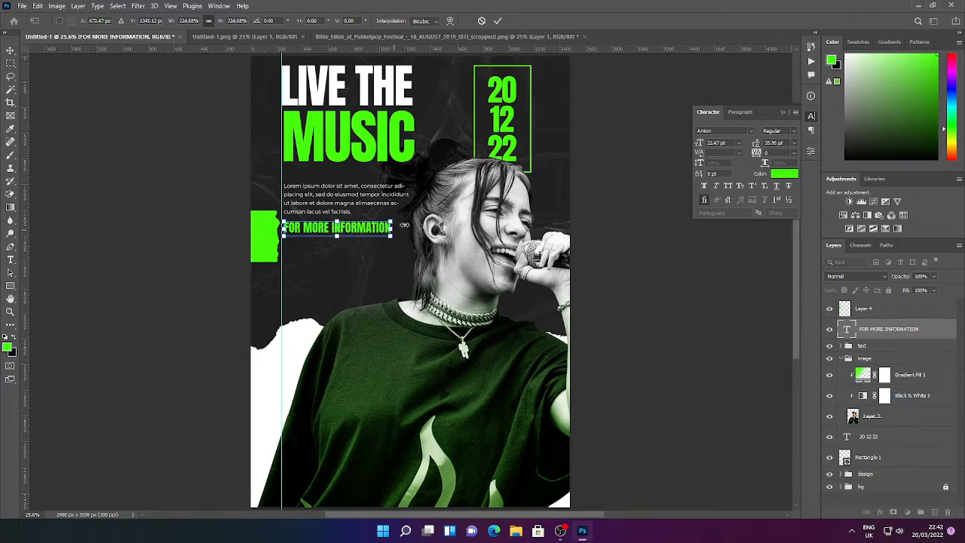
pyautogui.press('Return')
# Duplicate the FOR MORE INFORMATION line directly below itself and change the copy's text to VISIT US
pyautogui.press('v')
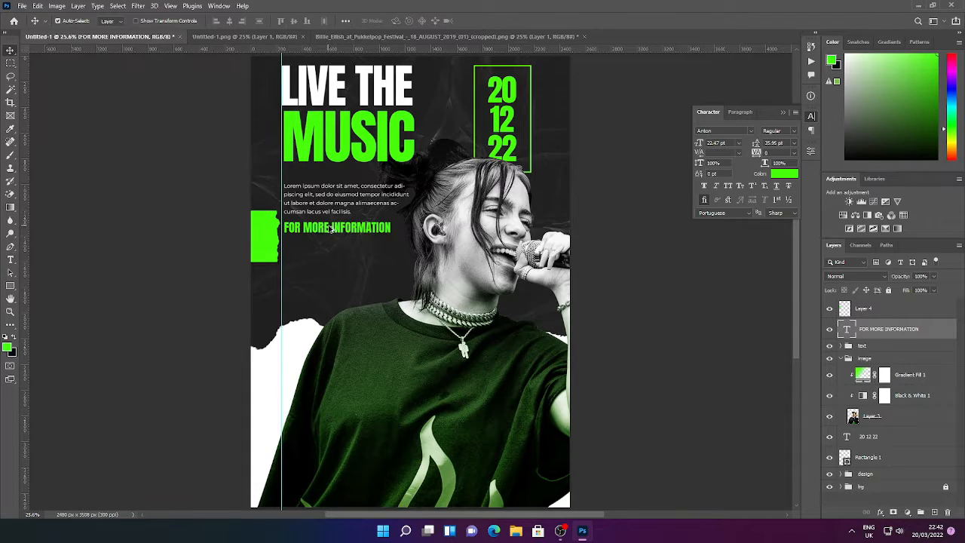
pyautogui.moveTo(329, 229); pyautogui.dragTo(329, 246)
pyautogui.doubleClick(329, 246)
pyautogui.write('VISI')
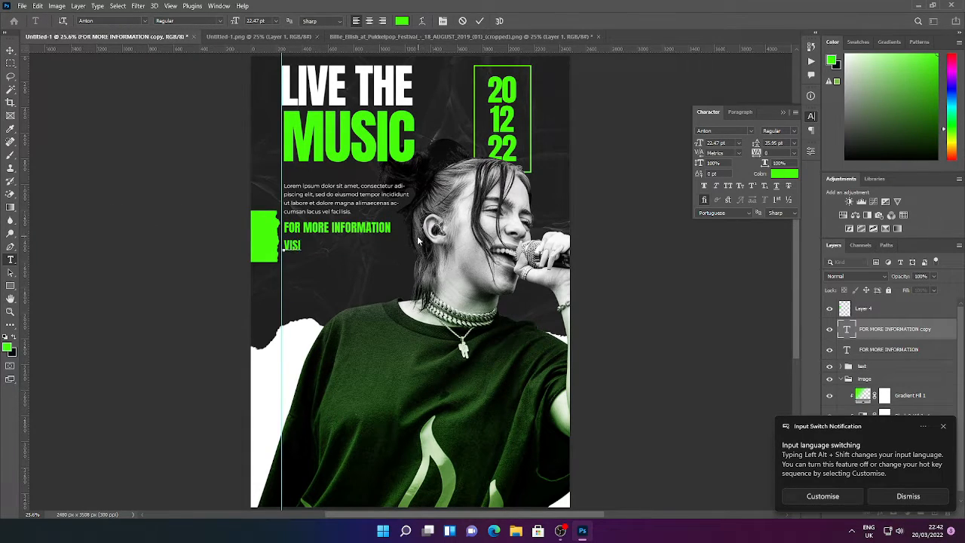
pyautogui.write('T US')
pyautogui.hotkey('ctrl', 'Return')
pyautogui.press('v')
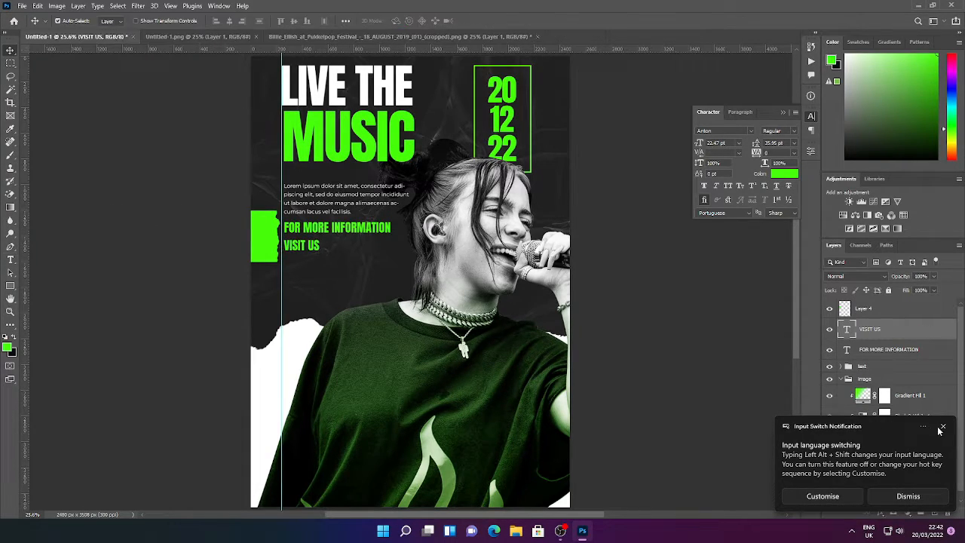
# Scale VISIT US to about 299%, matching the width of FOR MORE INFORMATION, and position it just below that line
pyautogui.hotkey('ctrl', 't')
pyautogui.moveTo(319, 247); pyautogui.dragTo(391, 247)
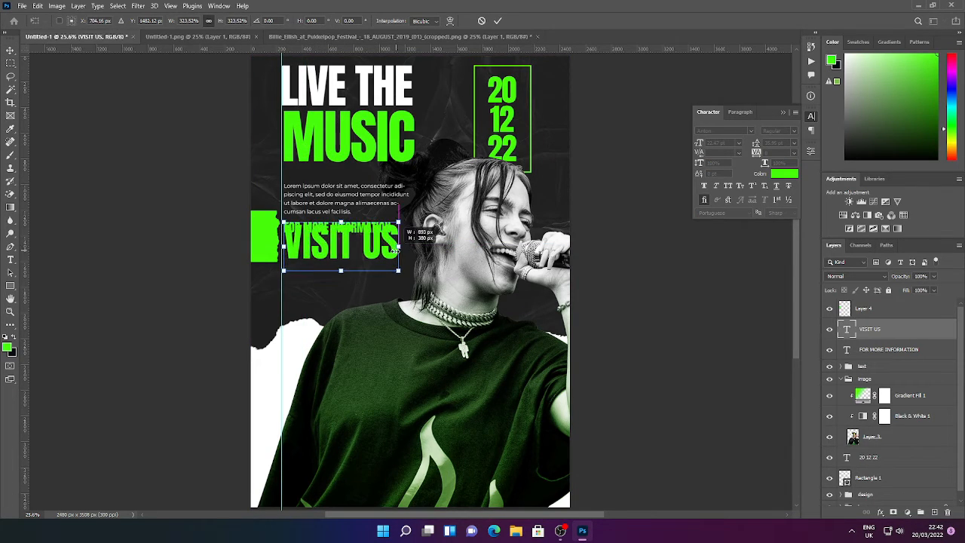
pyautogui.moveTo(332, 256); pyautogui.dragTo(333, 267)
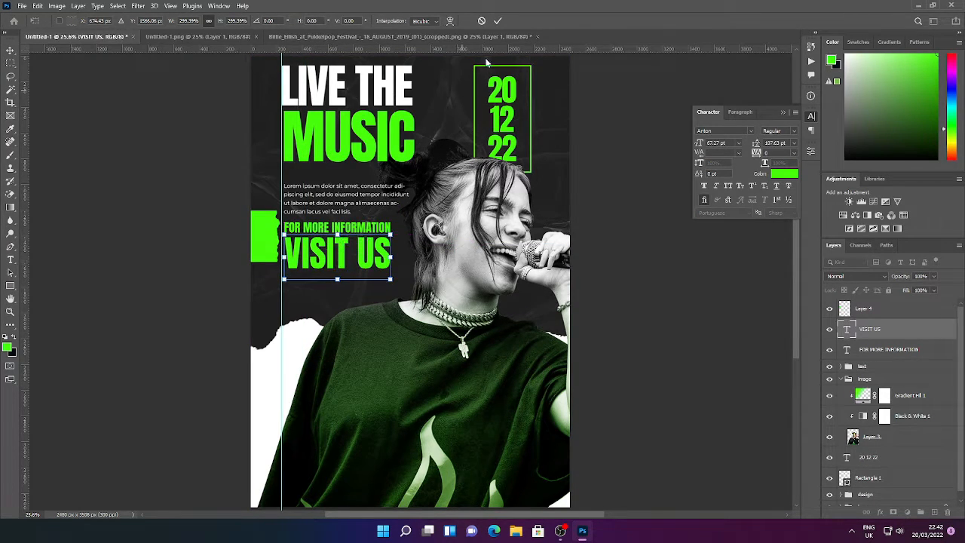
pyautogui.press('Return')
pyautogui.click(782, 113)
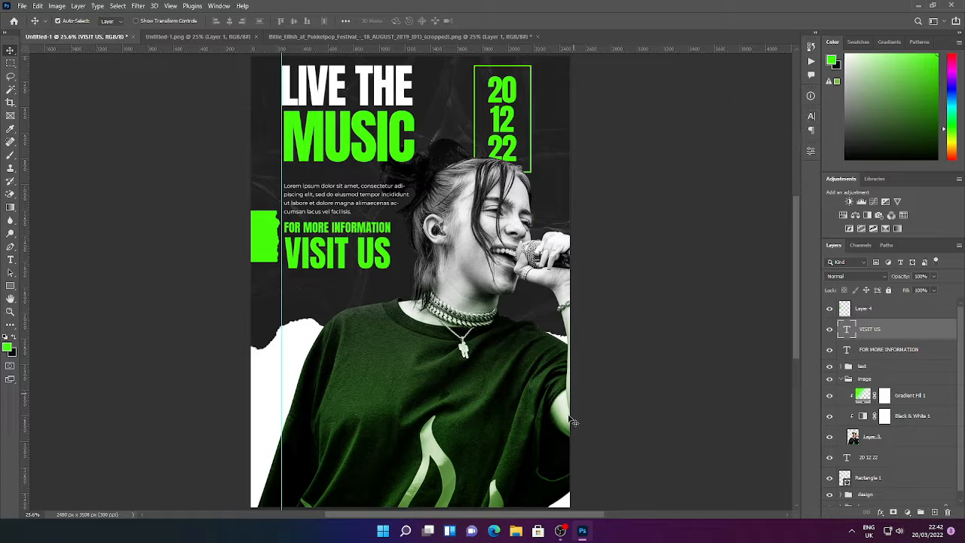
# Open the instagram and facebook-app-symbol PNG files from the Downloads folder
pyautogui.click(22, 5)
pyautogui.click(38, 28)
pyautogui.click(48, 84)
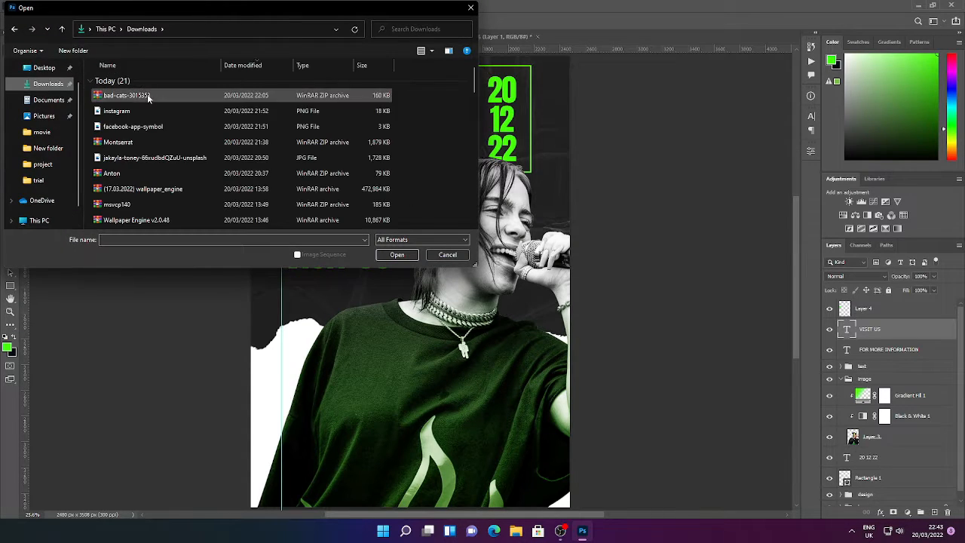
pyautogui.click(143, 112)
pyautogui.keyDown('ctrl'); pyautogui.click(153, 126); pyautogui.keyUp('ctrl')
pyautogui.click(396, 254)
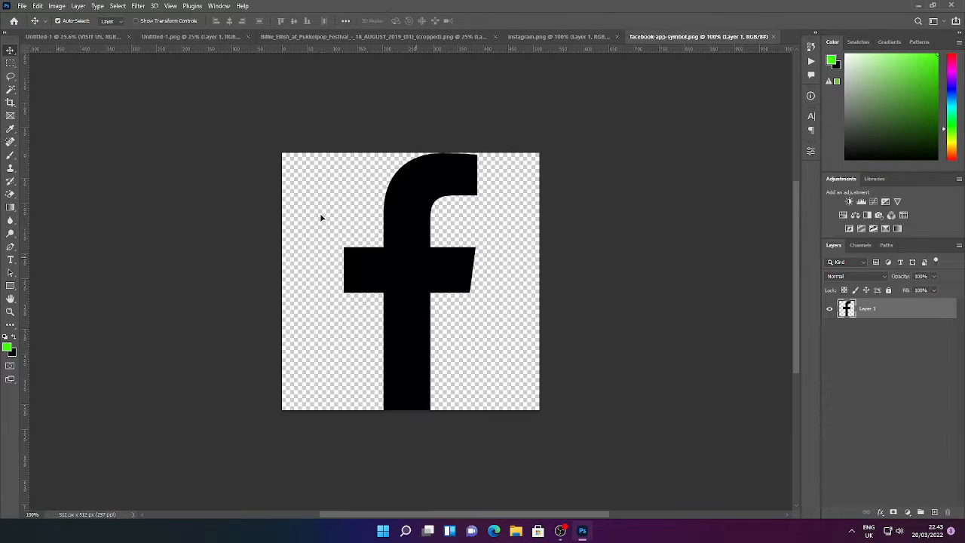
# Bring the Facebook and Instagram icons from their own documents into the poster as separate layers
pyautogui.click(80, 38)
pyautogui.click(603, 37)
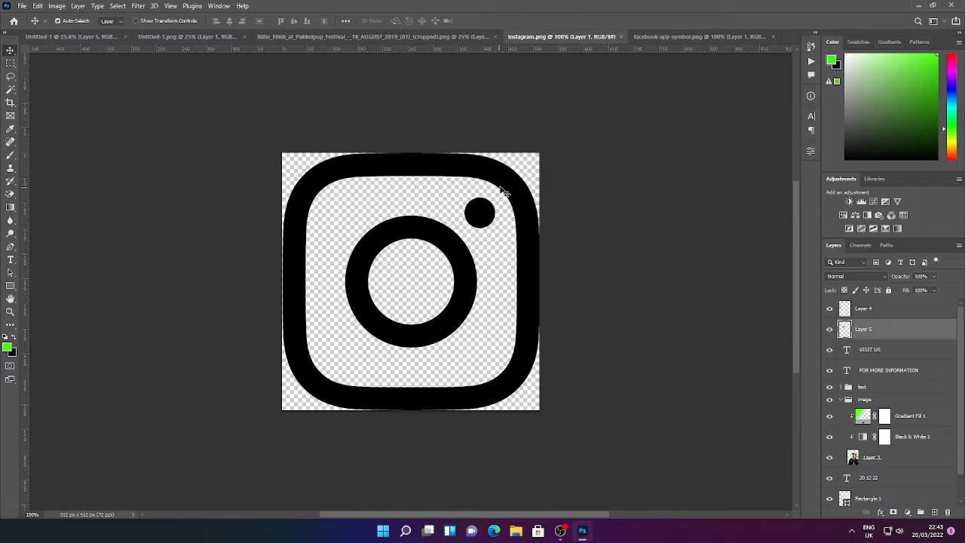
pyautogui.moveTo(81, 48); pyautogui.dragTo(400, 294)
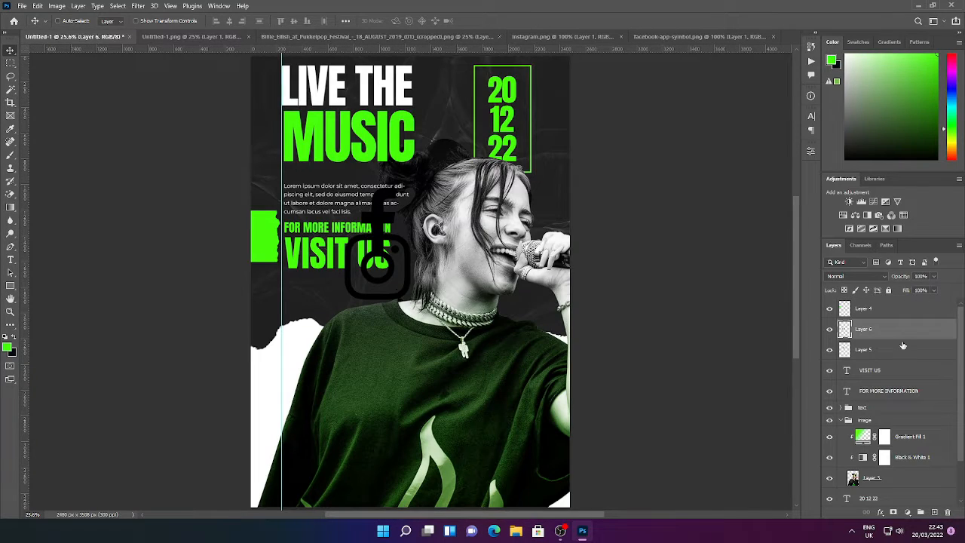
# Scale the Facebook and Instagram icon layers down together to small icons and place them below VISIT US
pyautogui.keyDown('shift'); pyautogui.click(863, 349); pyautogui.keyUp('shift')
pyautogui.hotkey('ctrl', 't')
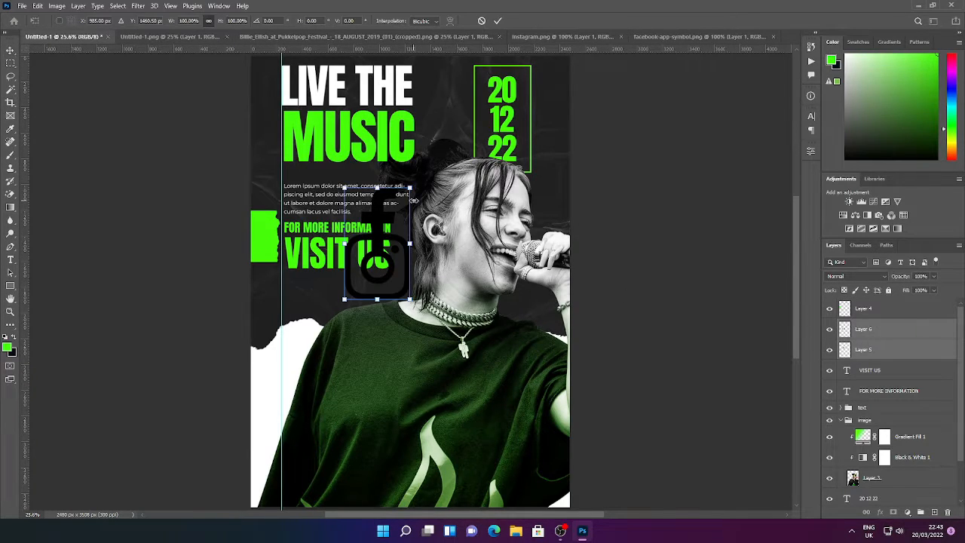
pyautogui.moveTo(410, 234); pyautogui.dragTo(358, 277)
pyautogui.click(497, 21)
# Apply a Color Overlay to the Instagram icon layer and set its color to white
pyautogui.doubleClick(929, 334)
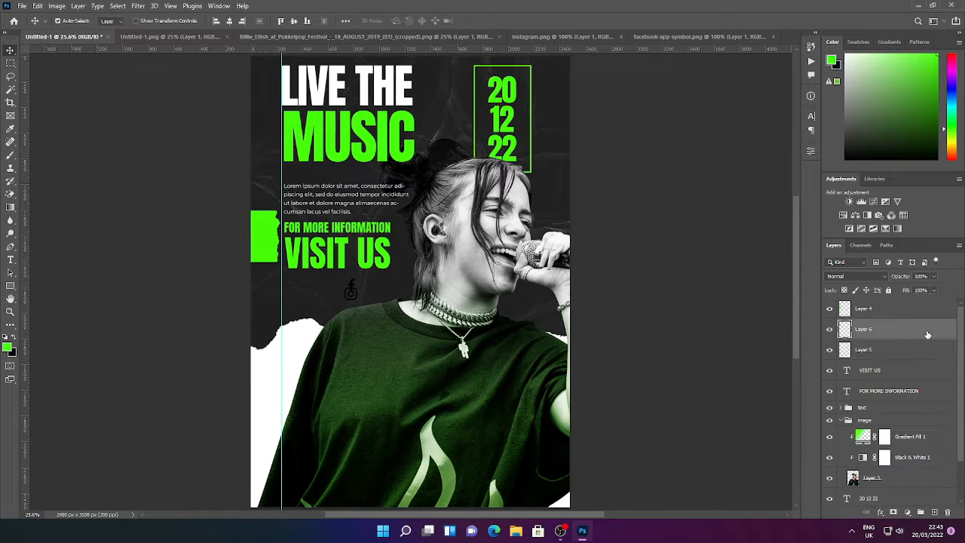
pyautogui.click(544, 363)
pyautogui.click(752, 261)
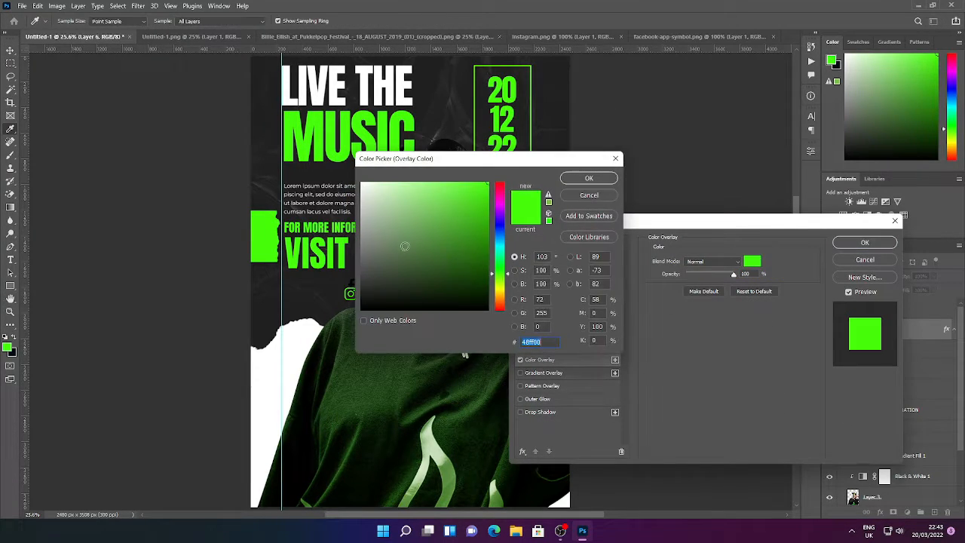
pyautogui.moveTo(403, 246); pyautogui.dragTo(351, 100)
pyautogui.click(563, 181)
pyautogui.click(870, 243)
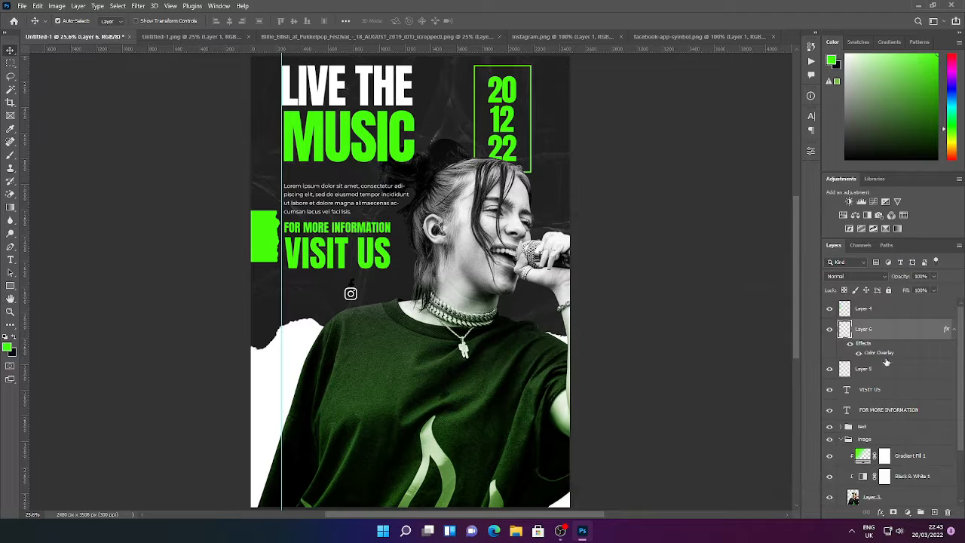
pyautogui.click(903, 317)
pyautogui.doubleClick(891, 318)
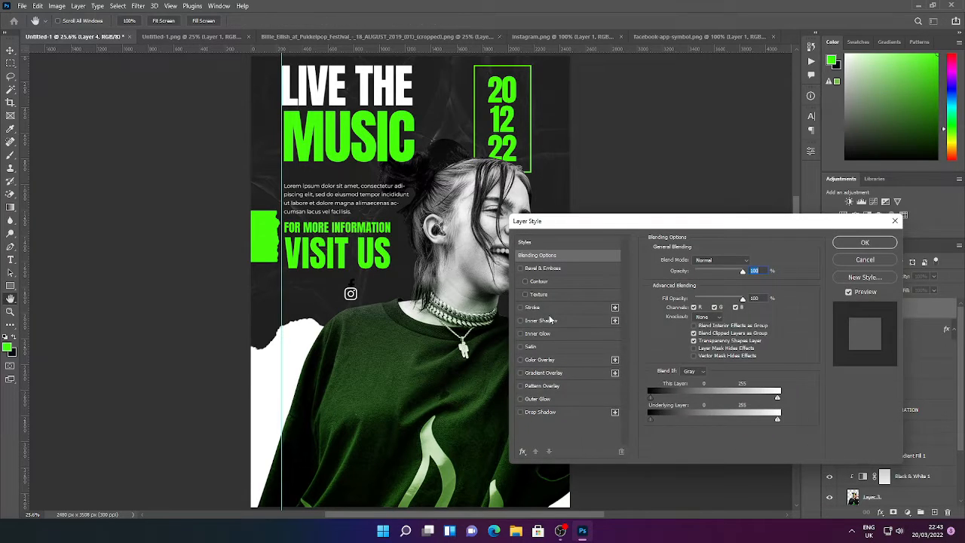
pyautogui.click(546, 359)
pyautogui.click(864, 242)
# Apply a white Color Overlay to the Facebook icon layer
pyautogui.click(911, 370)
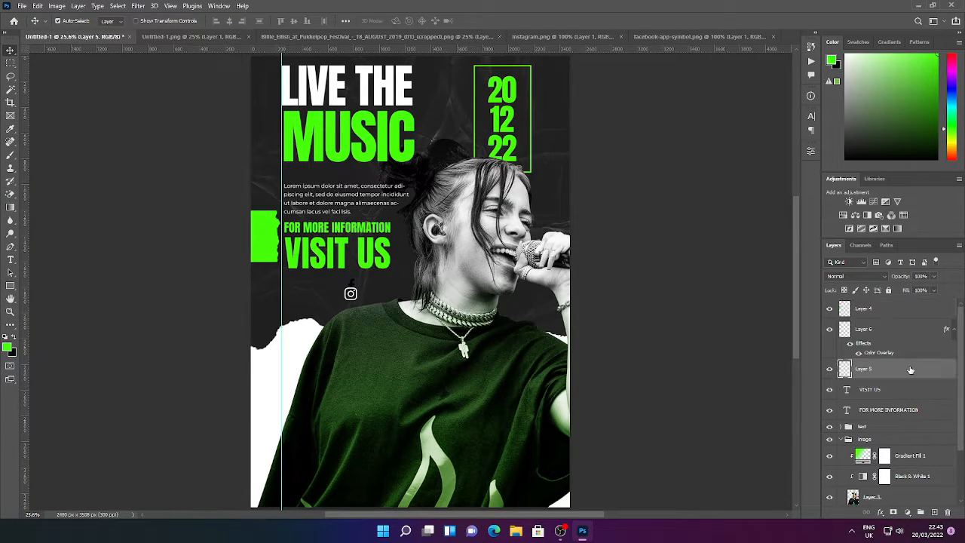
pyautogui.doubleClick(905, 368)
pyautogui.click(546, 360)
pyautogui.click(865, 242)
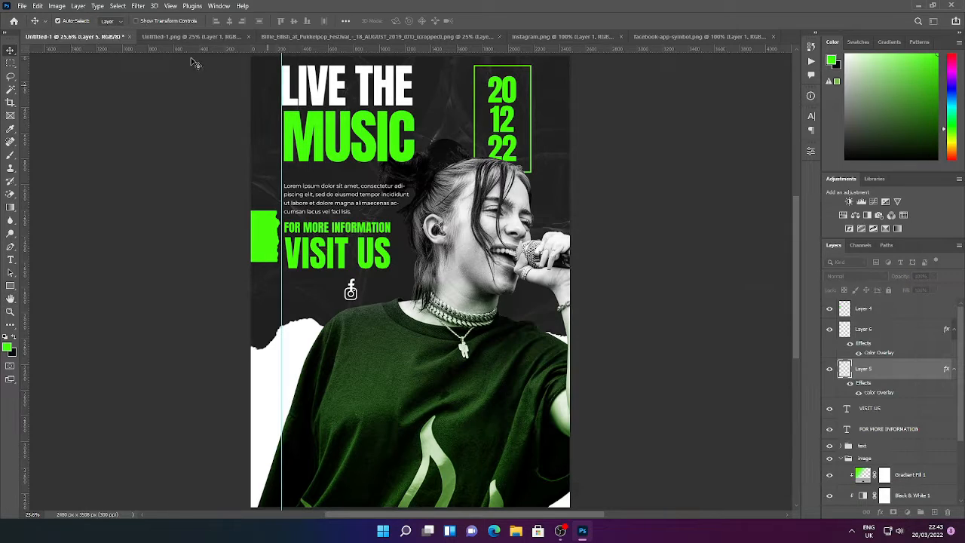
# Arrange the icons in one row below VISIT US, with Facebook at the vertical guide and Instagram spaced beside it
pyautogui.scroll(1, 332, 279)
pyautogui.scroll(2, 347, 300)
pyautogui.moveTo(370, 273); pyautogui.dragTo(183, 280)
pyautogui.moveTo(389, 316); pyautogui.dragTo(388, 293)
# Duplicate VISIT US directly below itself, change the copy's text to YOUR ACC and reduce its font size
pyautogui.moveTo(249, 195); pyautogui.dragTo(249, 304)
pyautogui.doubleClick(350, 275)
pyautogui.write('YOUR ACC')
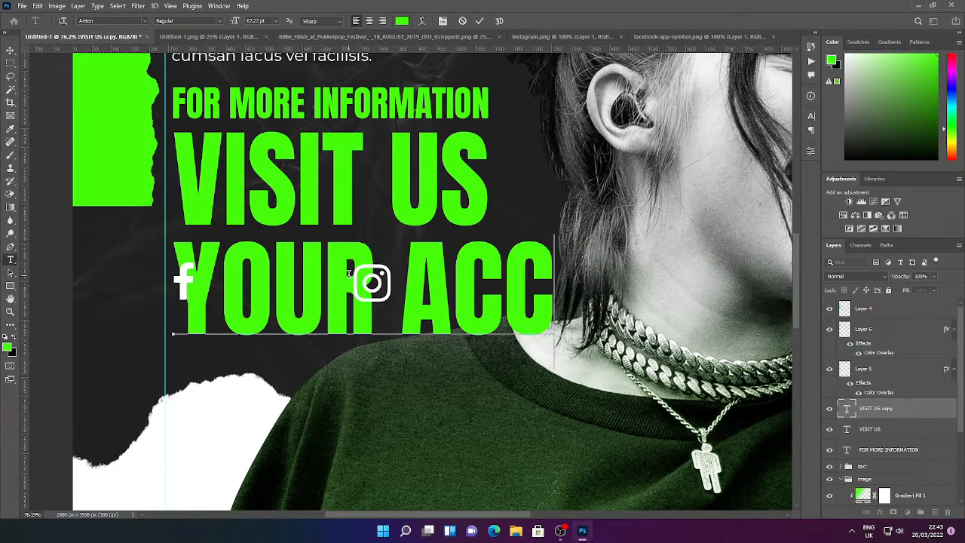
pyautogui.hotkey('ctrl', 'a')
pyautogui.moveTo(235, 21); pyautogui.dragTo(216, 32)
pyautogui.click(482, 22)
# Scale YOUR ACC down to about 18.5 pt, place it beside the Facebook icon and duplicate it beside the Instagram icon
pyautogui.hotkey('ctrl', 't')
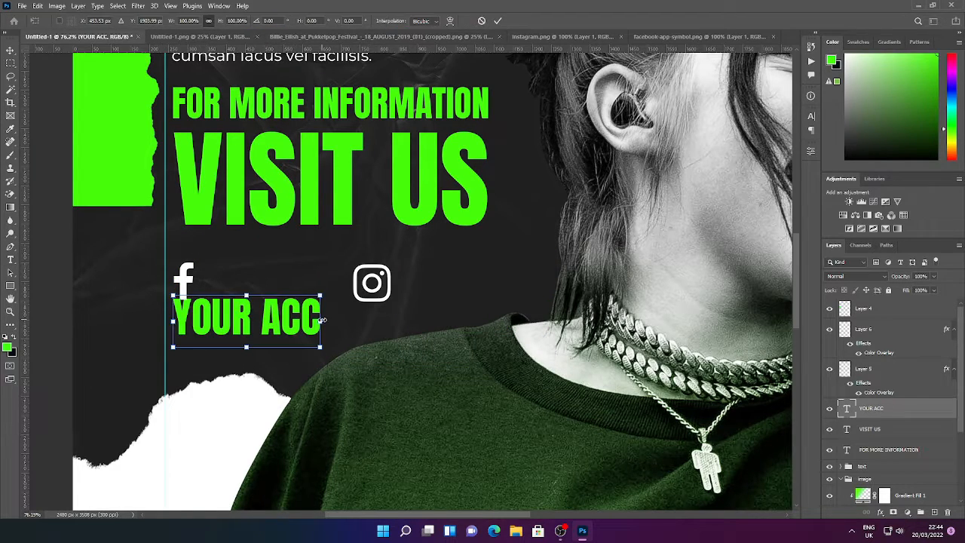
pyautogui.moveTo(321, 321); pyautogui.dragTo(278, 323)
pyautogui.moveTo(244, 314); pyautogui.dragTo(475, 288)
pyautogui.click(498, 22)
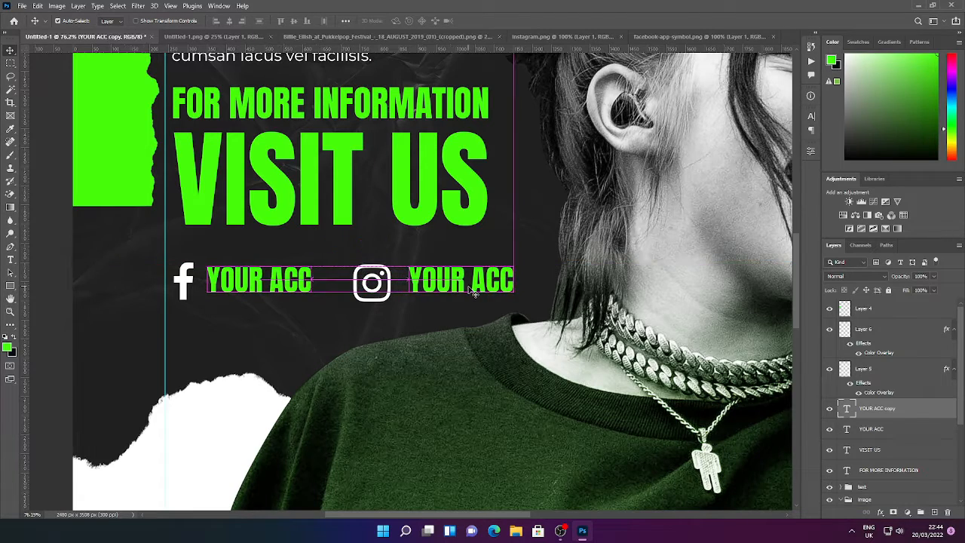
# Scale the LIVE THE and MUSIC headline down together to about the width of VISIT US and move the vertical guide off the poster
pyautogui.scroll(-8, 459, 319)
pyautogui.click(441, 181)
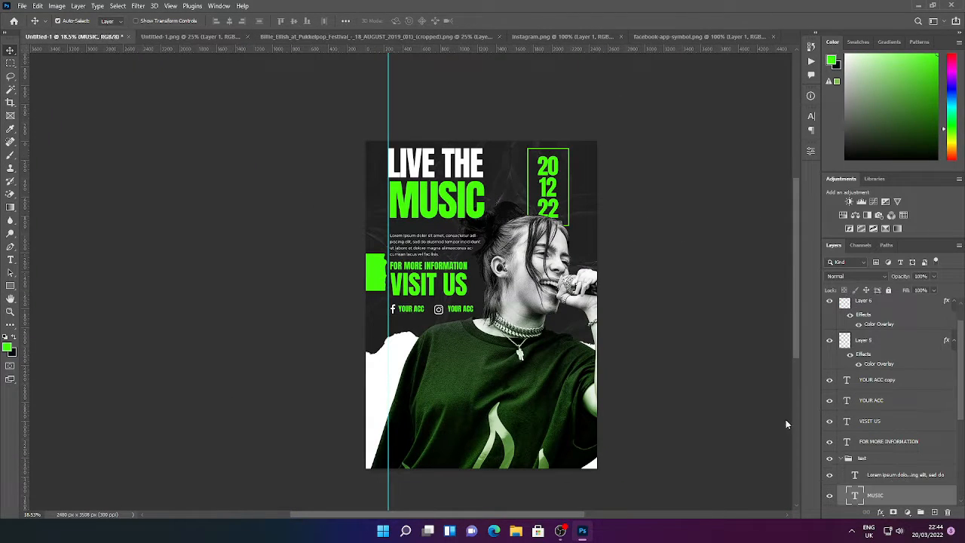
pyautogui.keyDown('shift'); pyautogui.click(913, 475); pyautogui.keyUp('shift')
pyautogui.hotkey('ctrl', 't')
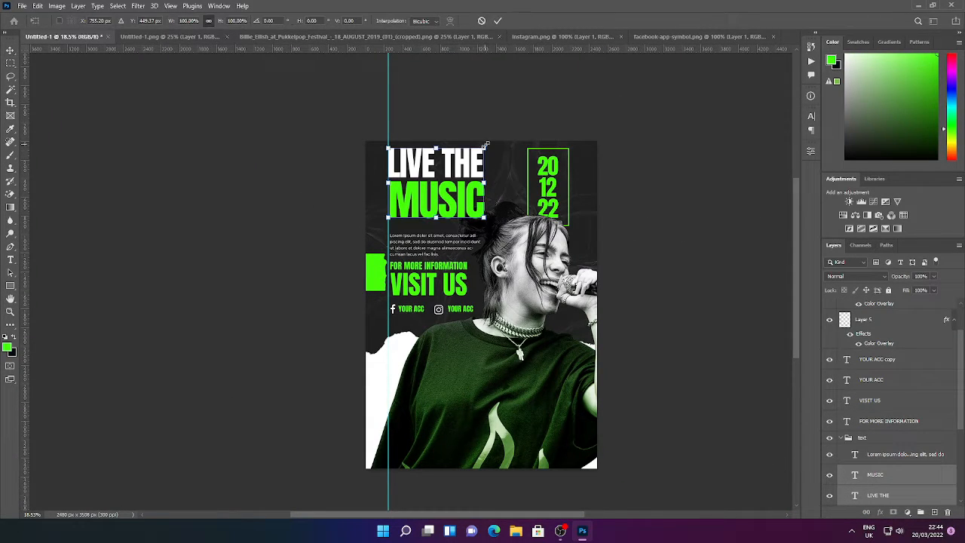
pyautogui.moveTo(485, 144); pyautogui.dragTo(467, 160)
pyautogui.press('Return')
pyautogui.moveTo(389, 226); pyautogui.dragTo(254, 209)
# Place the music-logo-creative-icon-vector-29591237 image into the poster as an embedded object
pyautogui.click(25, 6)
pyautogui.click(49, 205)
pyautogui.click(71, 219)
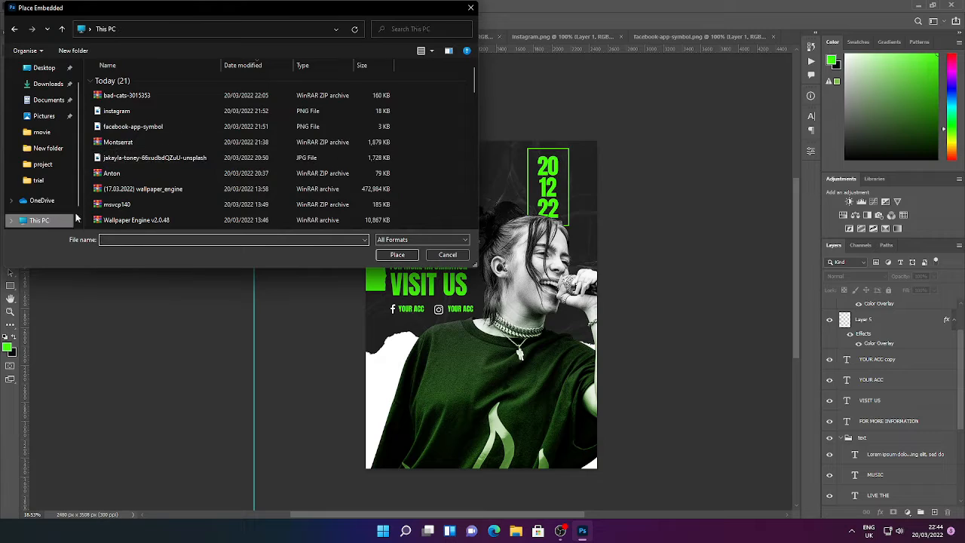
pyautogui.doubleClick(290, 180)
pyautogui.doubleClick(142, 80)
pyautogui.doubleClick(337, 87)
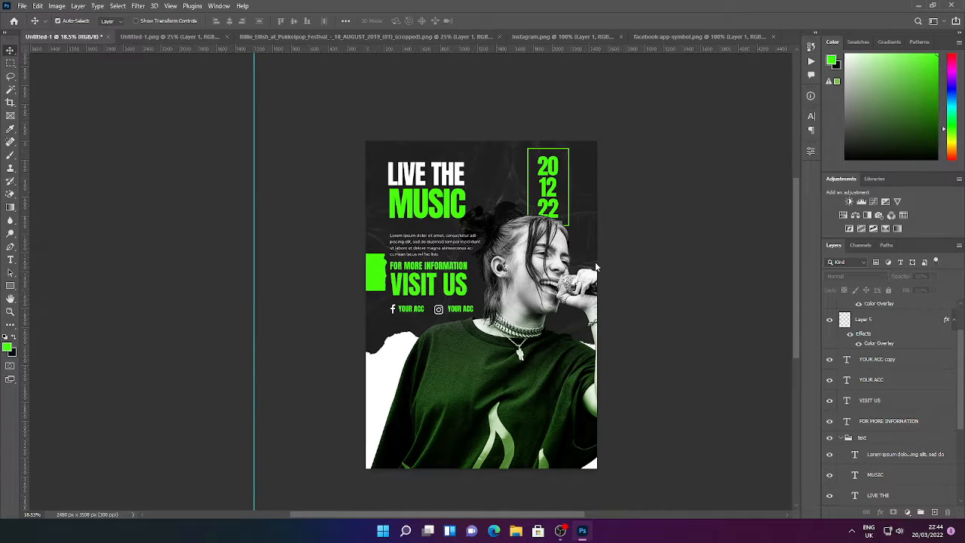
pyautogui.press('Return')
# Rasterize the placed music logo layer and erase its white background with the Magic Eraser tool
pyautogui.press('e')
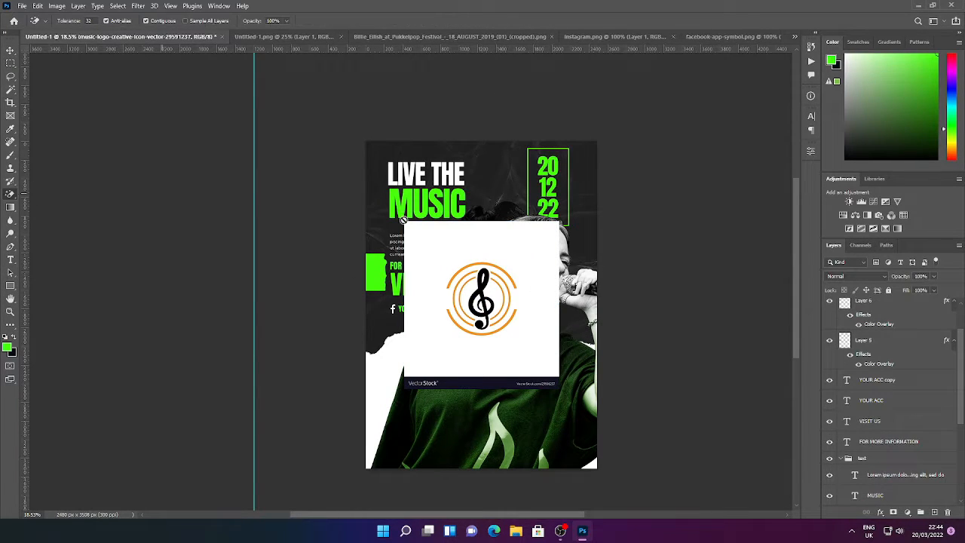
pyautogui.press('v')
pyautogui.scroll(2, 844, 371)
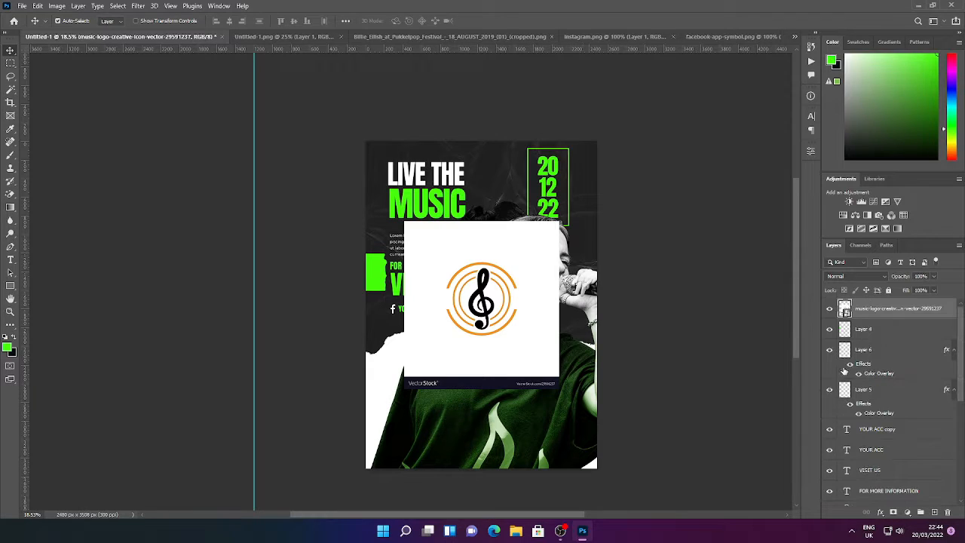
pyautogui.press('e')
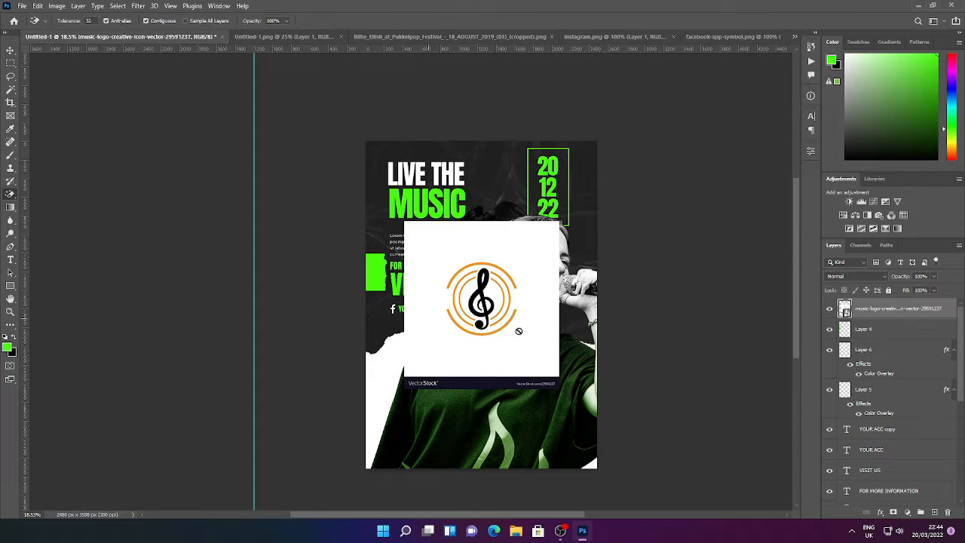
pyautogui.rightClick(935, 308)
pyautogui.click(867, 273)
pyautogui.click(525, 248)
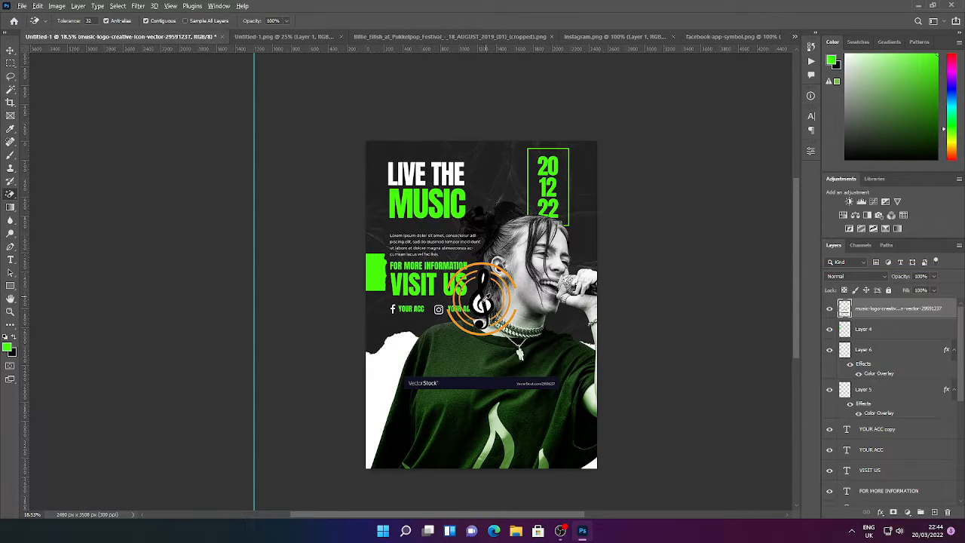
# Outline the VectorStock strip below the music logo with a Pen path, convert it to a selection and delete the strip
pyautogui.scroll(3, 488, 290)
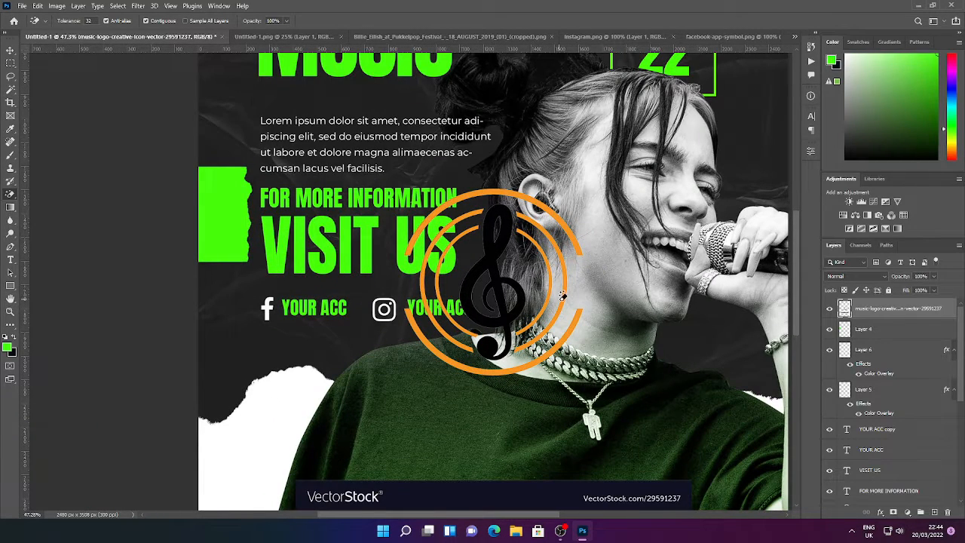
pyautogui.press('p')
pyautogui.keyDown('shift'); pyautogui.click(742, 446); pyautogui.keyUp('shift')
pyautogui.scroll(-3, 728, 451)
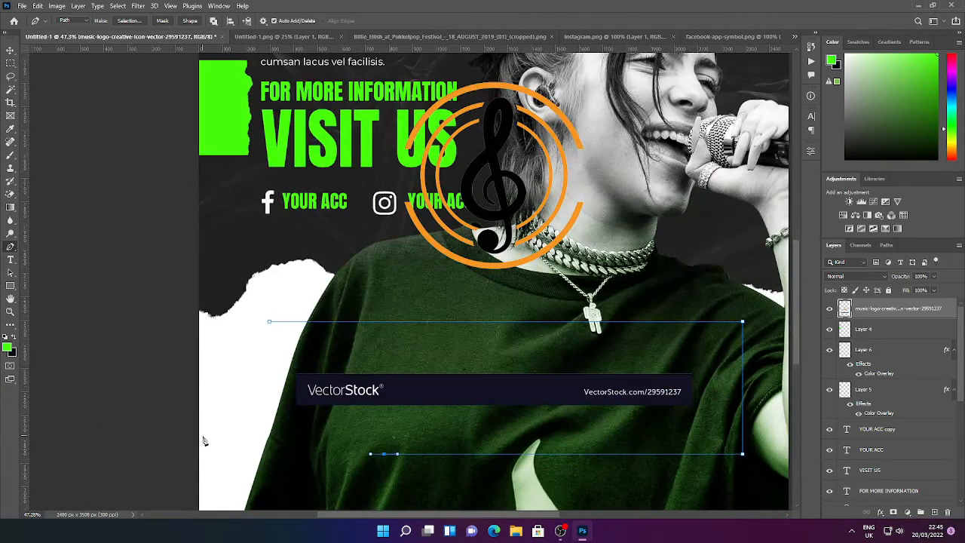
pyautogui.hotkey('ctrl', 'Return')
pyautogui.press('Delete')
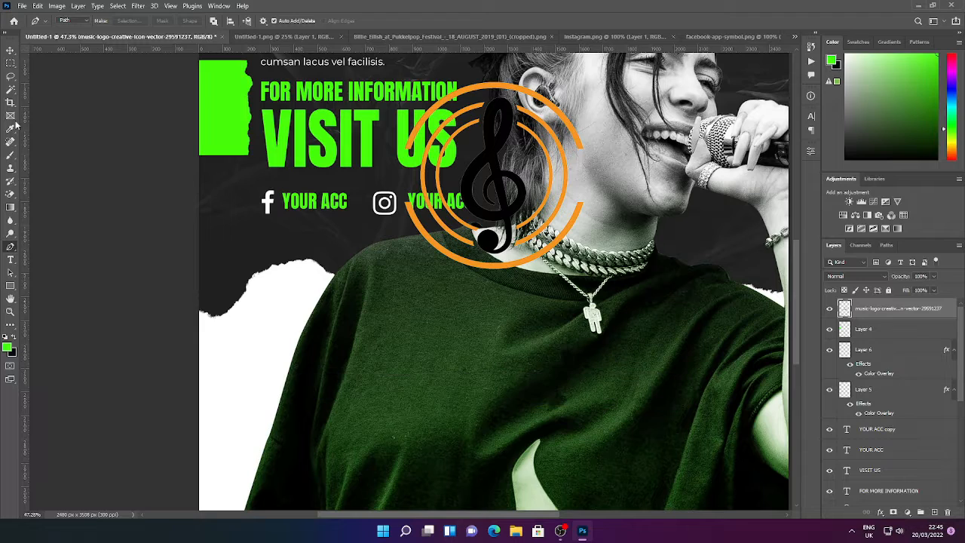
# Scale the music logo to about 30% and place it on the white torn-paper area beside the shirt
pyautogui.press('v')
pyautogui.moveTo(449, 230); pyautogui.dragTo(392, 304)
pyautogui.hotkey('ctrl', 't')
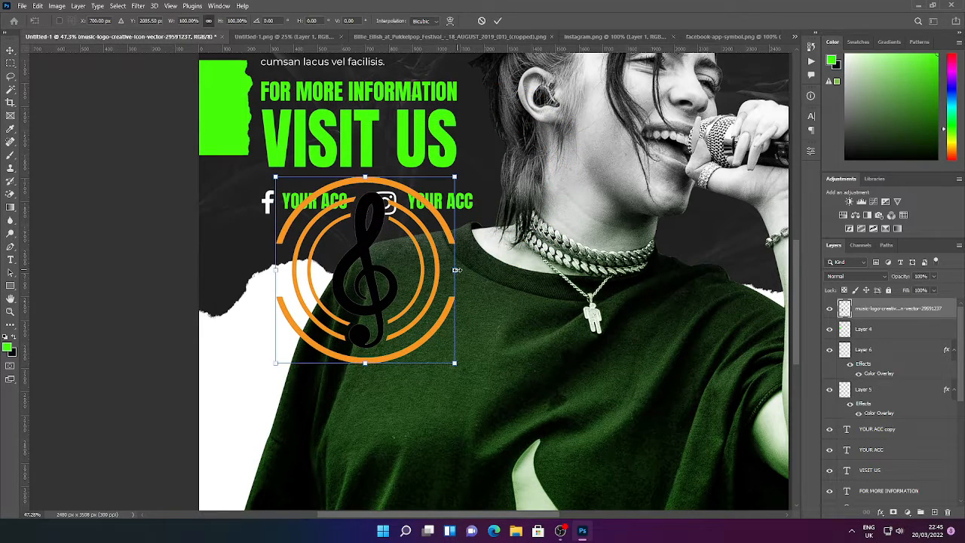
pyautogui.moveTo(456, 270); pyautogui.dragTo(331, 270)
pyautogui.moveTo(312, 278); pyautogui.dragTo(246, 360)
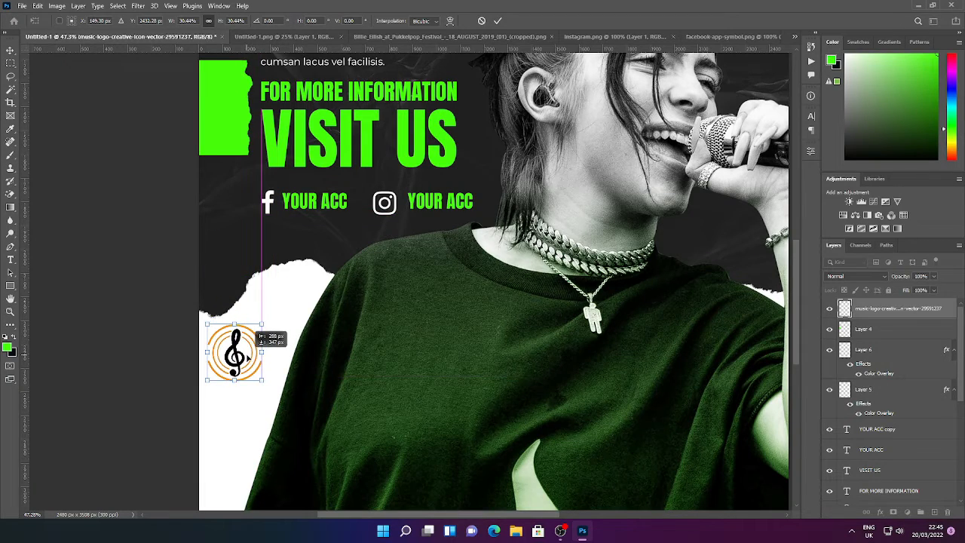
# Duplicate a YOUR ACC text below the music logo and change the copy to YOUR LOGO on two lines
pyautogui.moveTo(322, 201); pyautogui.dragTo(240, 419)
pyautogui.doubleClick(235, 415)
pyautogui.click(236, 414)
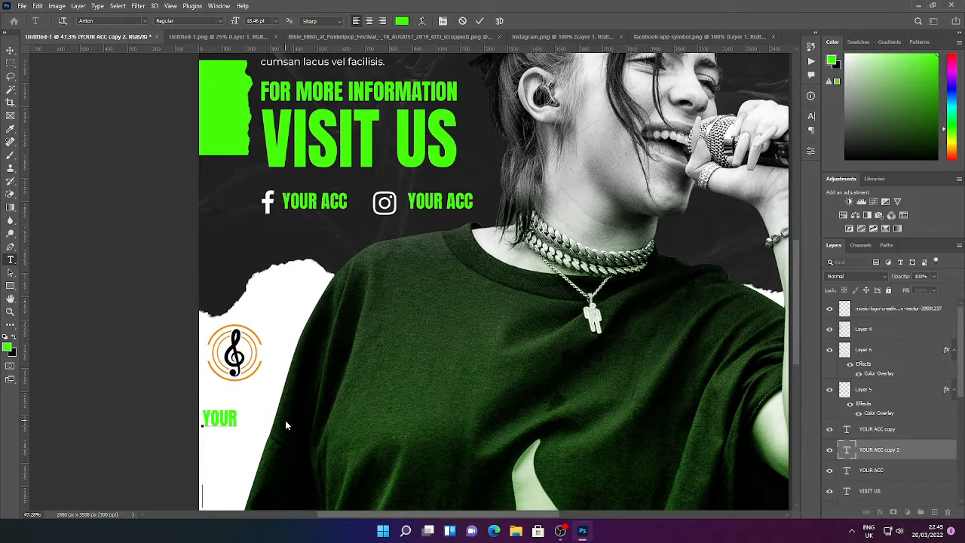
pyautogui.write('LOGO')
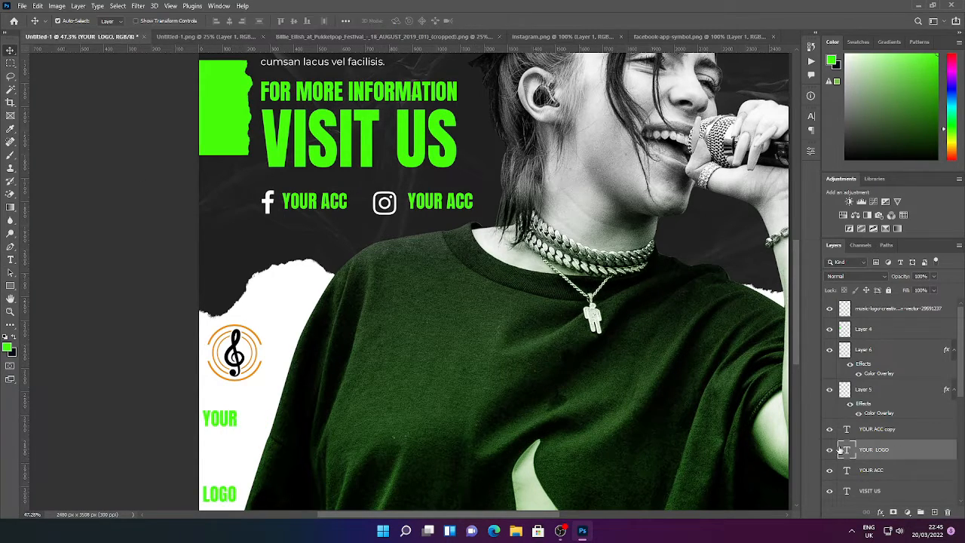
# Set the YOUR LOGO text's leading to 26 pt and center-align its two lines
pyautogui.doubleClick(845, 450)
pyautogui.click(812, 152)
pyautogui.moveTo(721, 234); pyautogui.dragTo(697, 247)
pyautogui.click(370, 21)
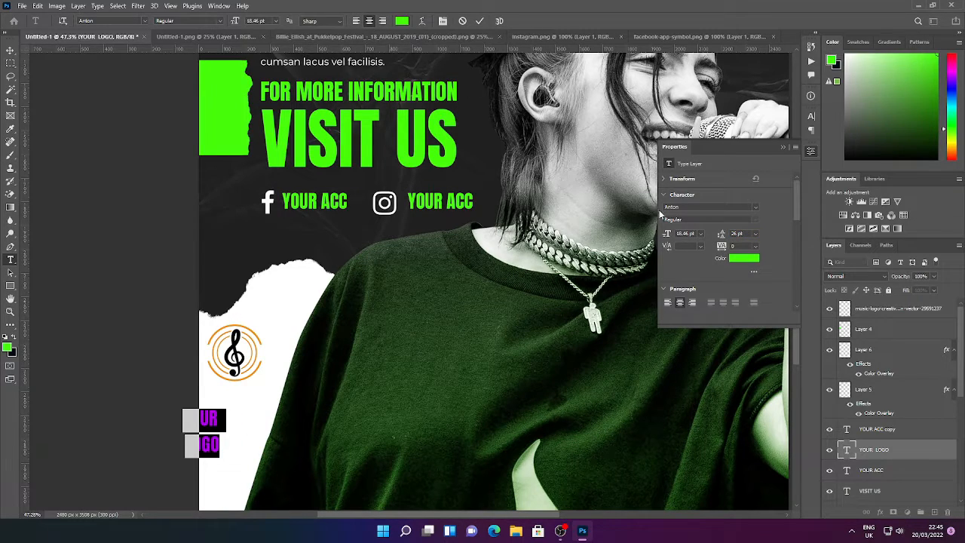
# Color the YOUR LOGO text near-black and position it centered directly below the music logo
pyautogui.click(751, 259)
pyautogui.click(599, 180)
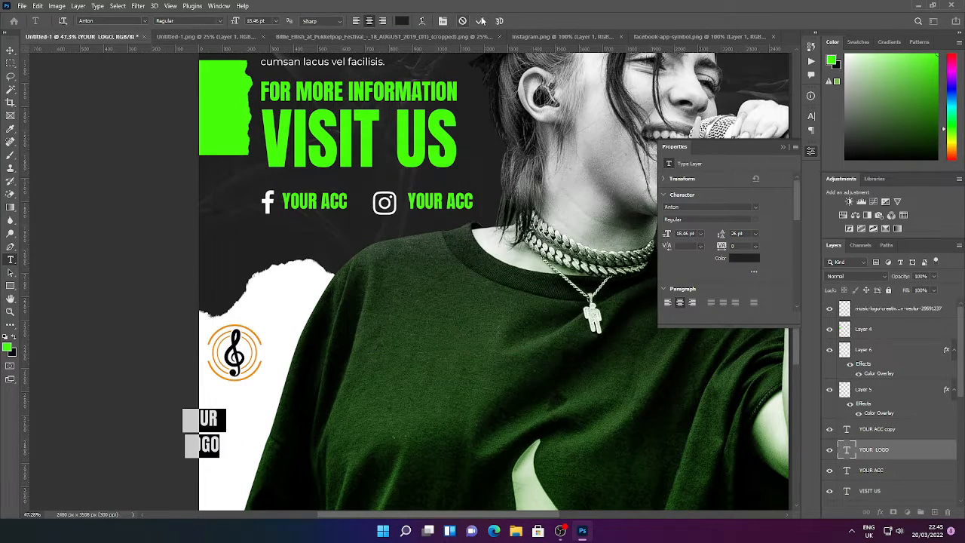
pyautogui.click(479, 21)
pyautogui.click(11, 51)
pyautogui.moveTo(224, 418); pyautogui.dragTo(248, 403)
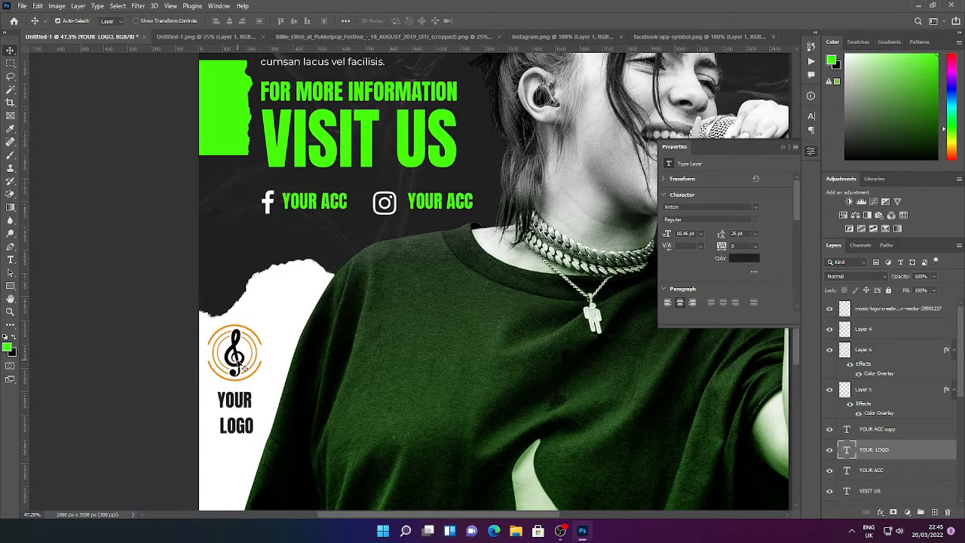
# Group the music logo layer with the YOUR LOGO text and name the group logo
pyautogui.click(240, 366)
pyautogui.keyDown('ctrl'); pyautogui.click(880, 451); pyautogui.keyUp('ctrl')
pyautogui.hotkey('ctrl', 'g')
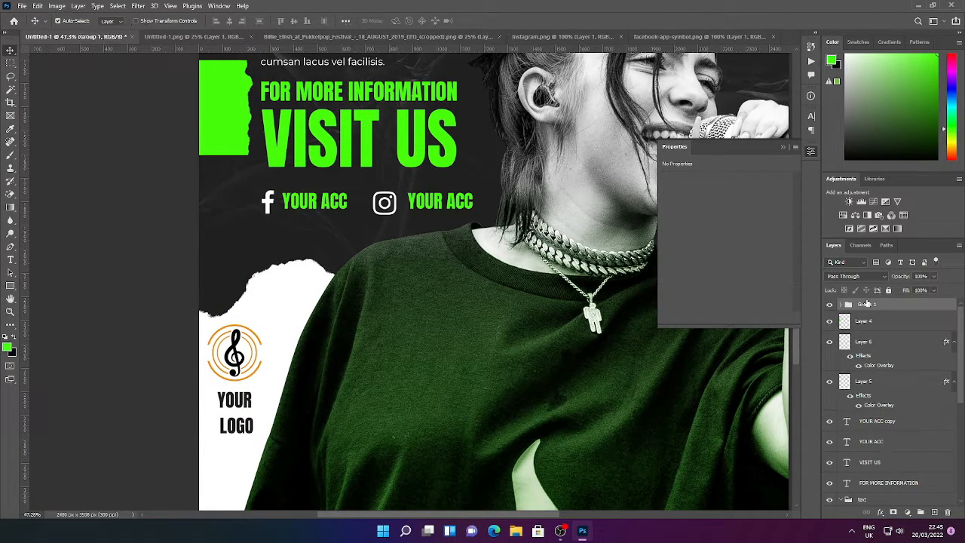
pyautogui.press('Return')
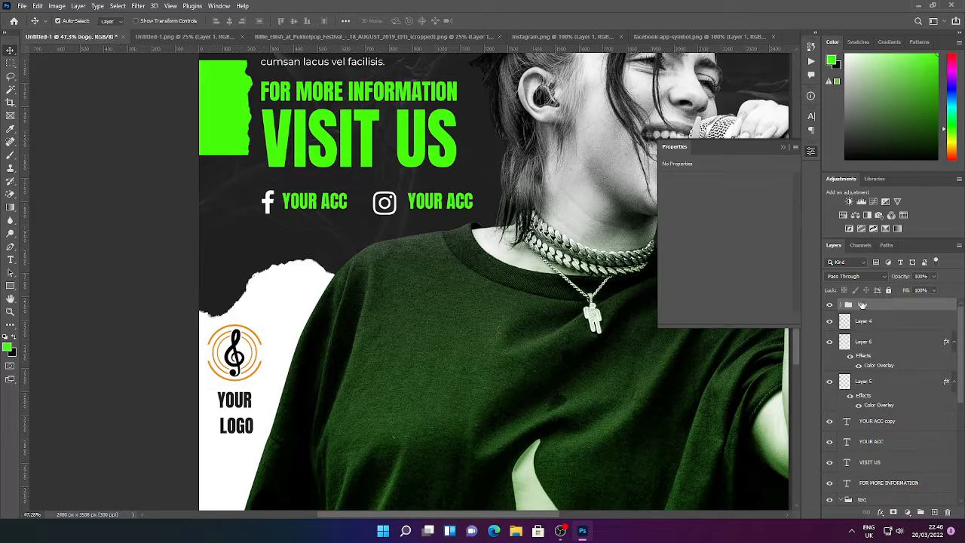
pyautogui.hotkey('ctrl', '0')
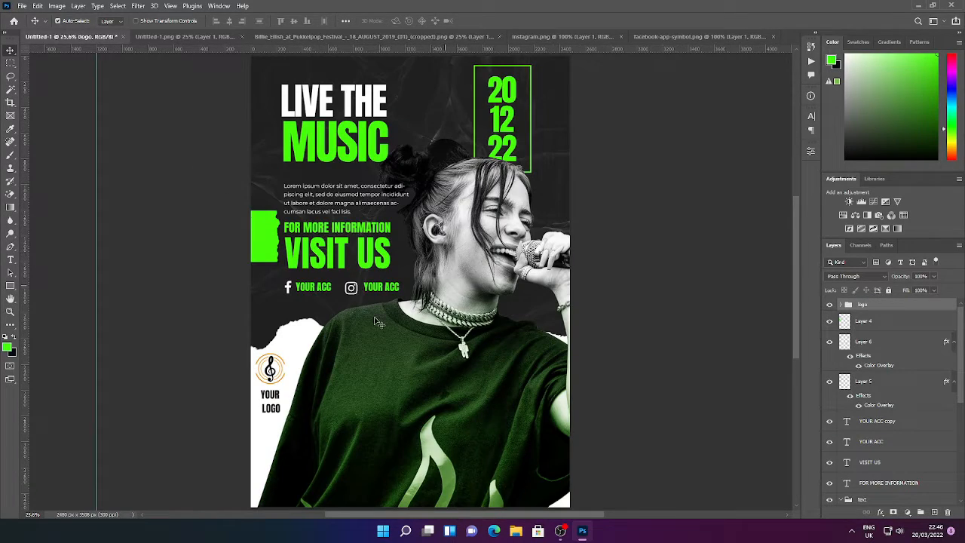